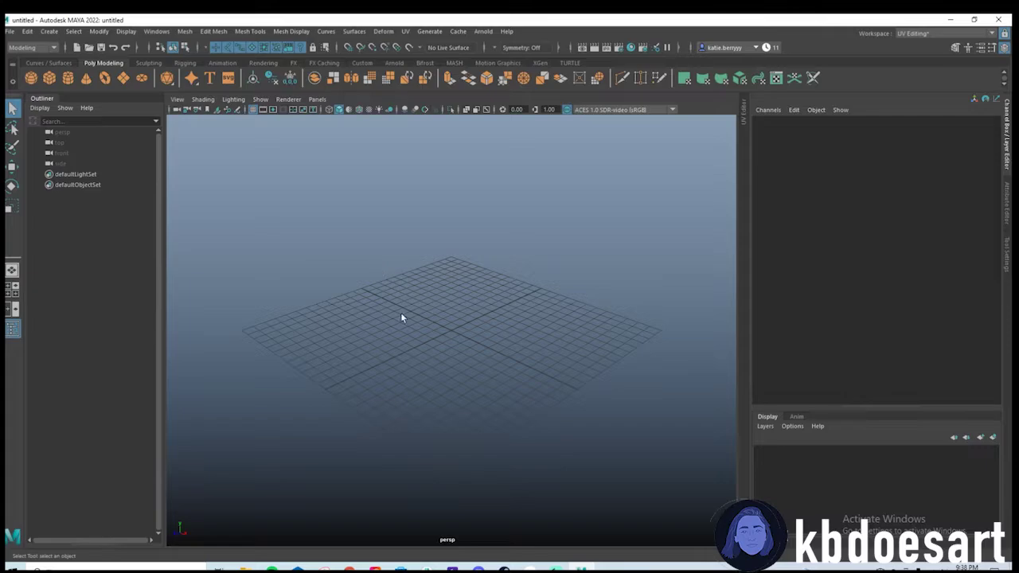
# Import the istockphoto piggy bank JPG from the Downloads folder as an image plane in the front view.
pyautogui.press('space')
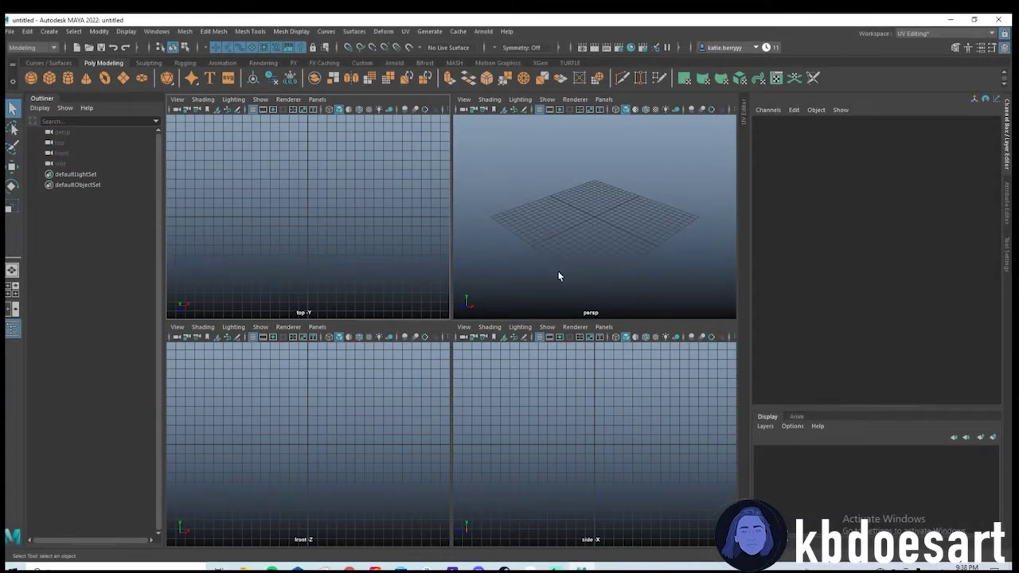
pyautogui.press('space')
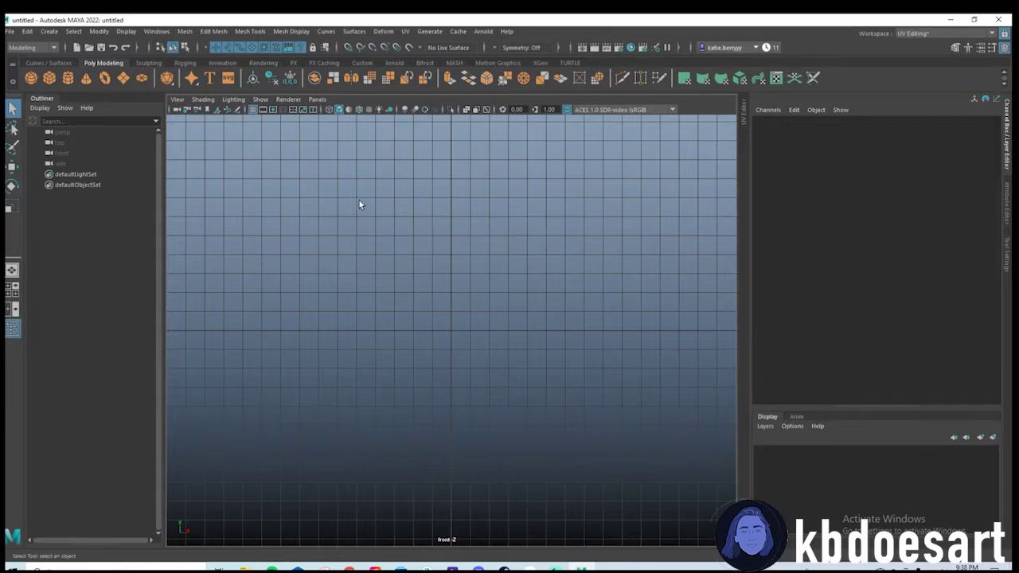
pyautogui.click(177, 99)
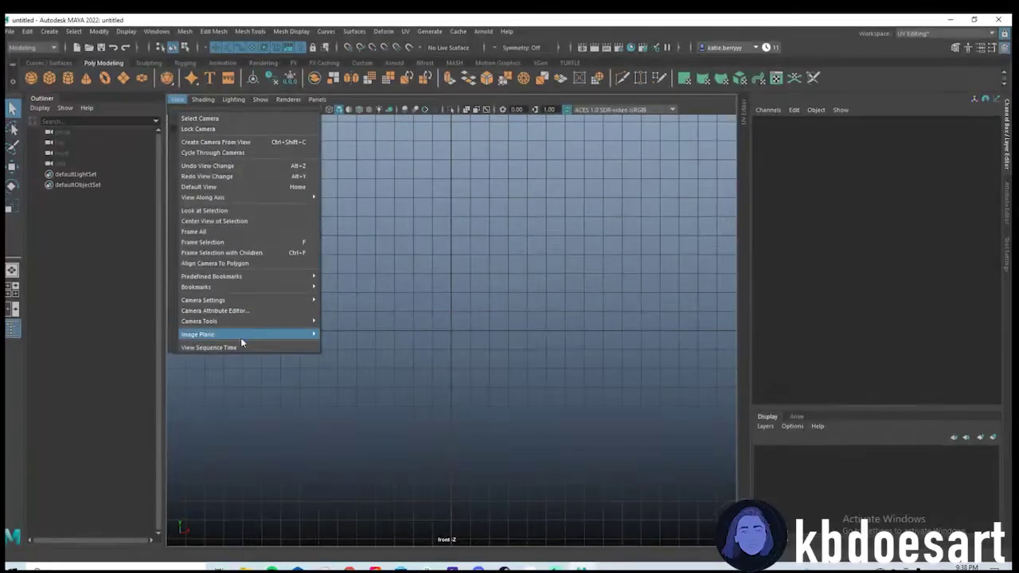
pyautogui.moveTo(244, 336)
pyautogui.click(357, 343)
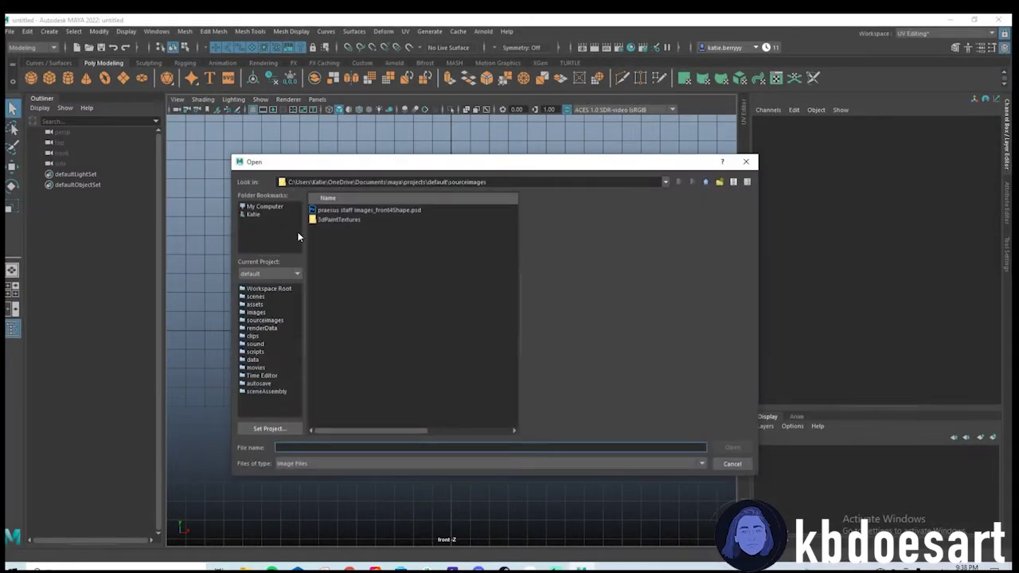
pyautogui.click(271, 214)
pyautogui.doubleClick(340, 275)
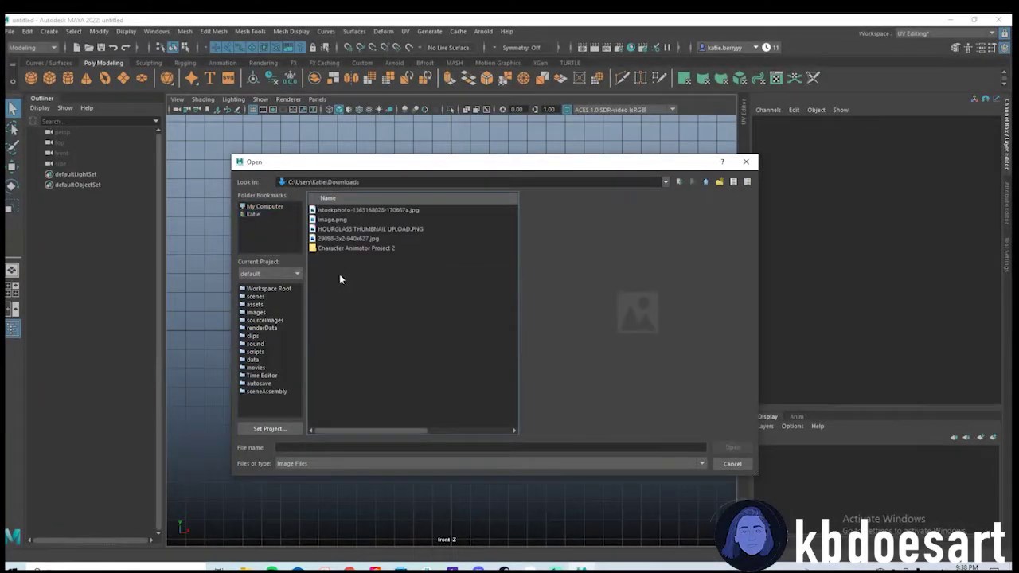
pyautogui.click(350, 221)
pyautogui.click(350, 209)
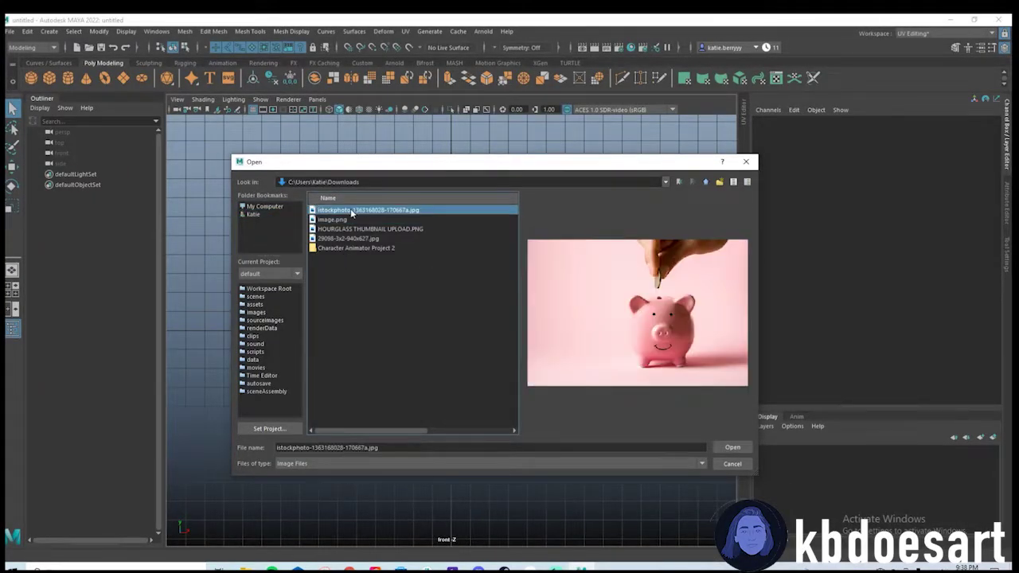
pyautogui.doubleClick(350, 209)
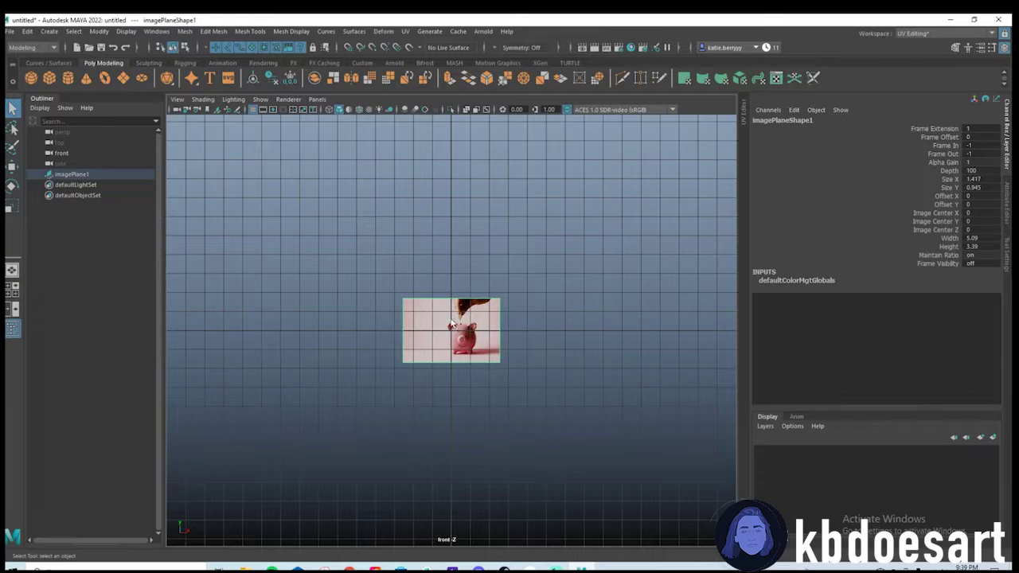
# Scale the front image plane uniformly to about 3.115 and move it to about X -1.804, Y 3.858, centring the pig above the ground line.
pyautogui.click(460, 335)
pyautogui.press('r')
pyautogui.moveTo(451, 331); pyautogui.dragTo(576, 298)
pyautogui.press('w')
pyautogui.moveTo(480, 331); pyautogui.dragTo(445, 335)
pyautogui.moveTo(422, 301); pyautogui.dragTo(415, 221)
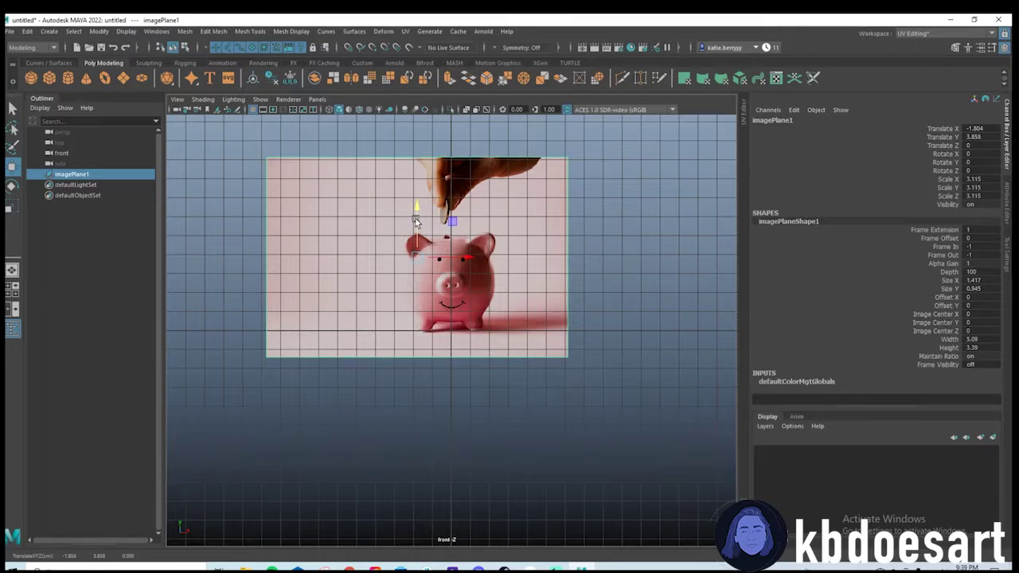
pyautogui.click(479, 569)
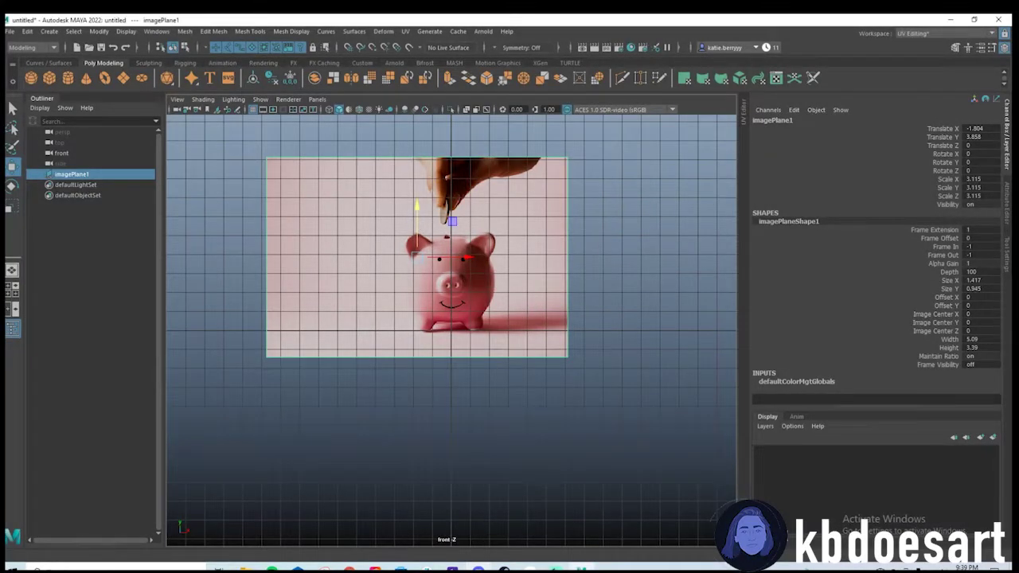
pyautogui.click(536, 379)
# Import 29098-3x2-940x627.jpg from the Downloads folder as an image plane in the side view.
pyautogui.press('space')
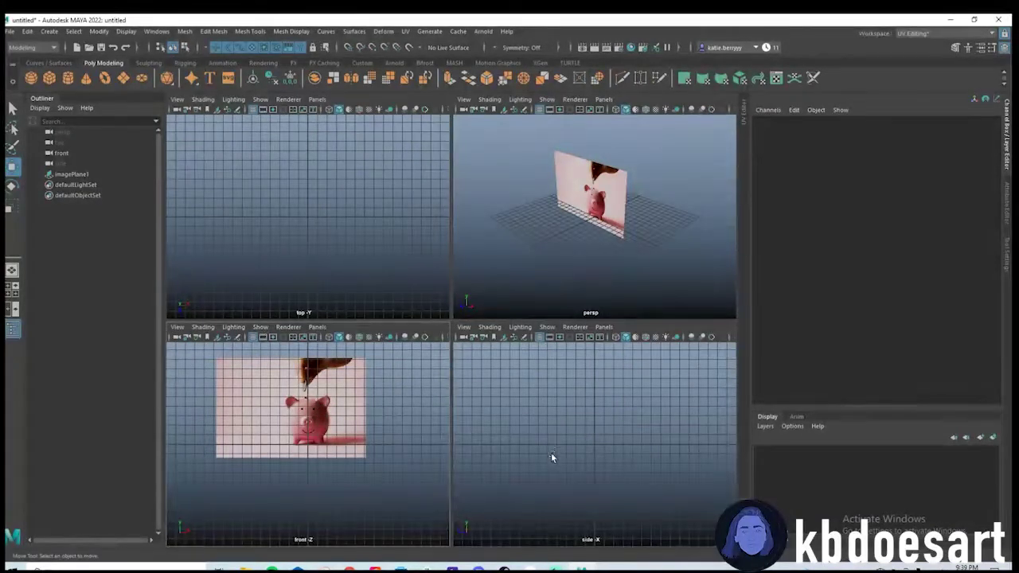
pyautogui.press('space')
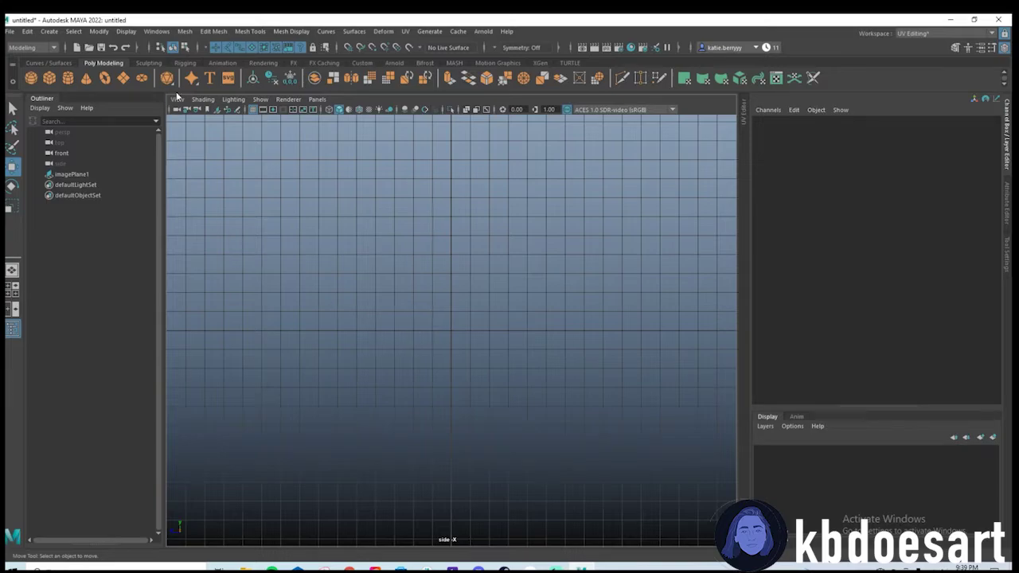
pyautogui.click(177, 99)
pyautogui.moveTo(303, 334)
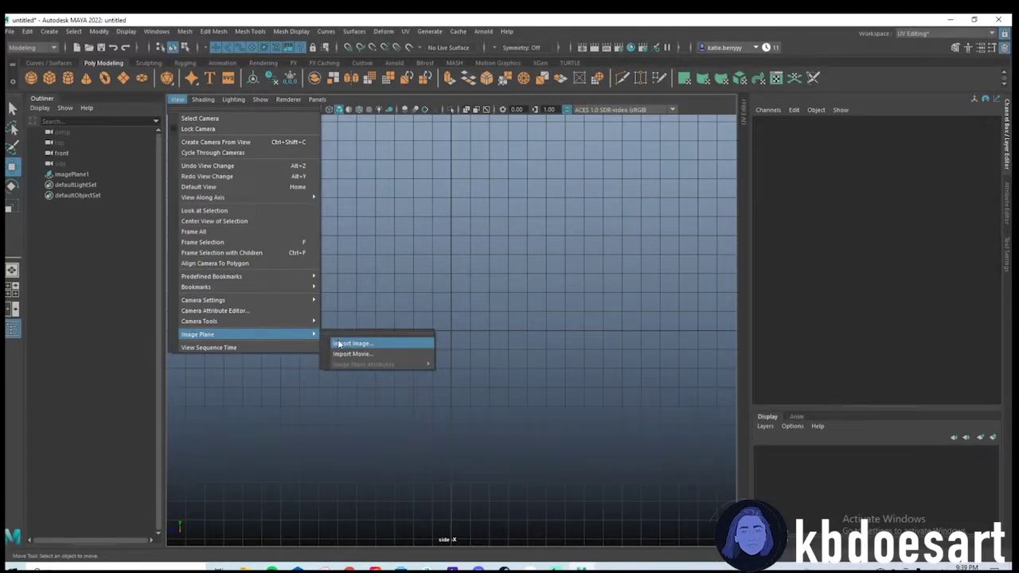
pyautogui.click(339, 344)
pyautogui.click(256, 214)
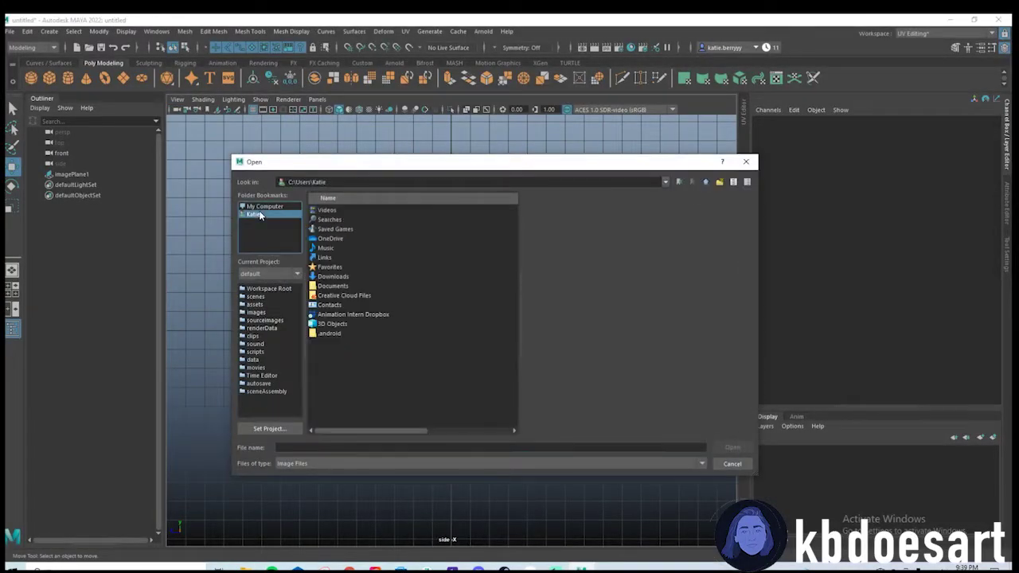
pyautogui.doubleClick(337, 276)
pyautogui.click(355, 238)
pyautogui.doubleClick(354, 238)
# Enlarge the side image plane and move it so the pig's feet stand on the ground line, centred on the vertical axis.
pyautogui.press('r')
pyautogui.moveTo(451, 331); pyautogui.dragTo(446, 217)
pyautogui.press('w')
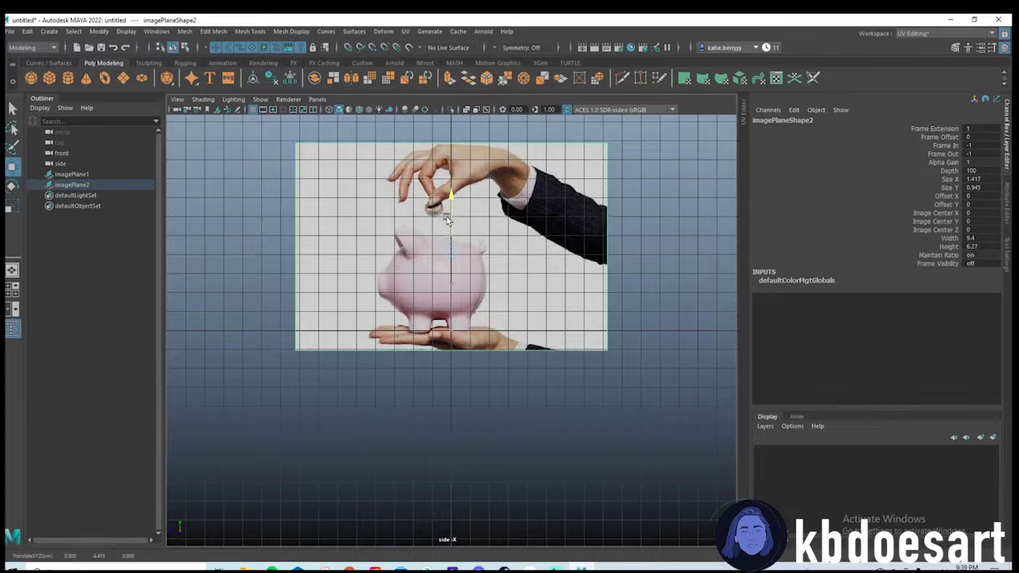
pyautogui.moveTo(408, 245); pyautogui.dragTo(420, 244)
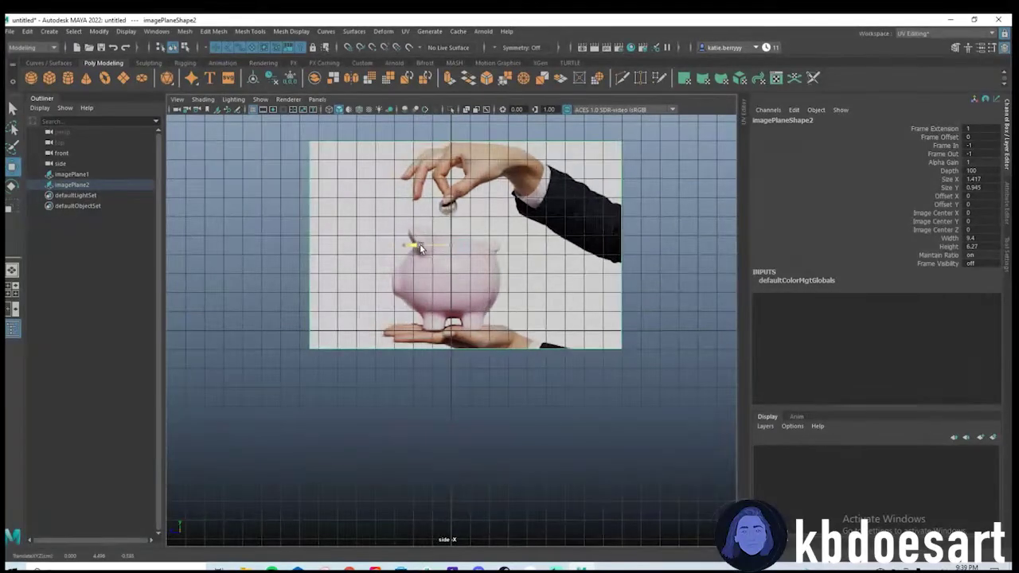
# Shift the side image plane along Z in the perspective view, comparing its alignment with the front image plane.
pyautogui.press('space')
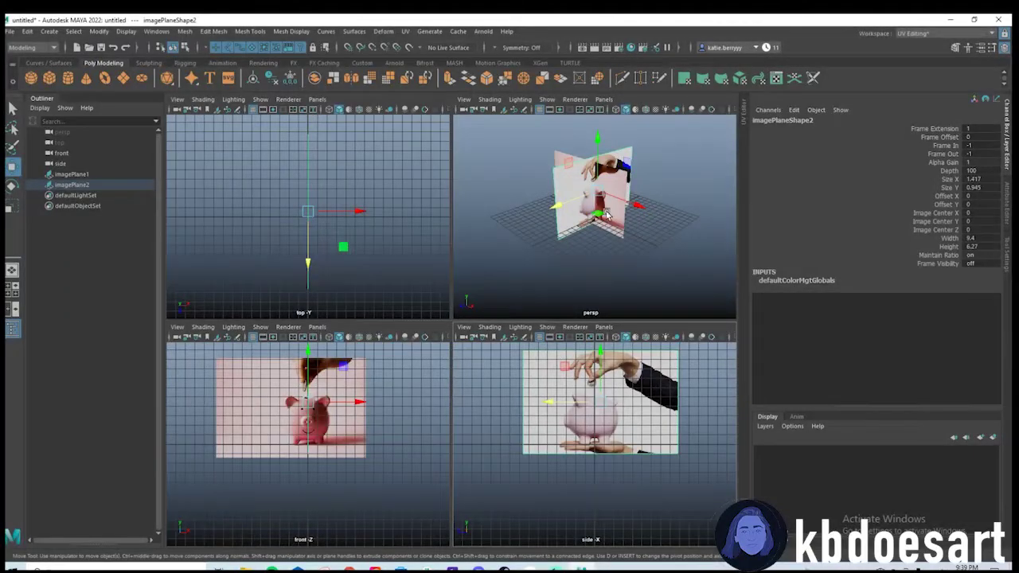
pyautogui.moveTo(556, 208); pyautogui.dragTo(564, 207)
pyautogui.keyDown('alt'); pyautogui.moveTo(632, 227); pyautogui.dragTo(540, 248); pyautogui.keyUp('alt')
pyautogui.scroll(5, 629, 239)
pyautogui.keyDown('alt'); pyautogui.moveTo(540, 249); pyautogui.dragTo(603, 249, button='middle'); pyautogui.keyUp('alt')
pyautogui.scroll(-5, 604, 249)
pyautogui.moveTo(550, 218); pyautogui.dragTo(556, 223)
pyautogui.keyDown('alt'); pyautogui.moveTo(591, 248); pyautogui.dragTo(489, 244); pyautogui.keyUp('alt')
pyautogui.keyDown('alt'); pyautogui.moveTo(489, 244); pyautogui.dragTo(706, 246, button='right'); pyautogui.keyUp('alt')
pyautogui.keyDown('alt'); pyautogui.moveTo(559, 246); pyautogui.dragTo(631, 264); pyautogui.keyUp('alt')
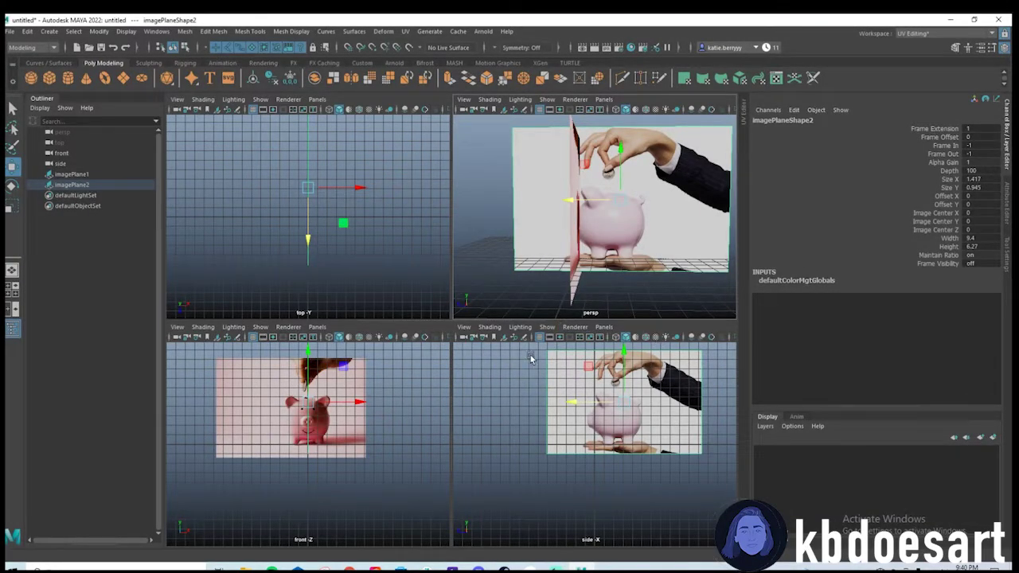
# Set the side and front image planes to display only when looking through their own cameras.
pyautogui.click(70, 185)
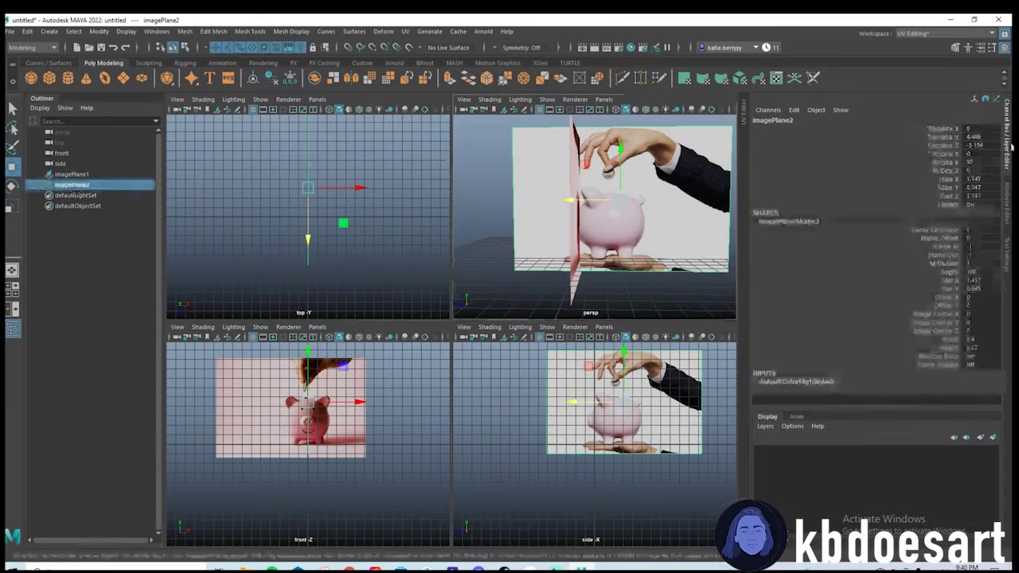
pyautogui.click(1009, 220)
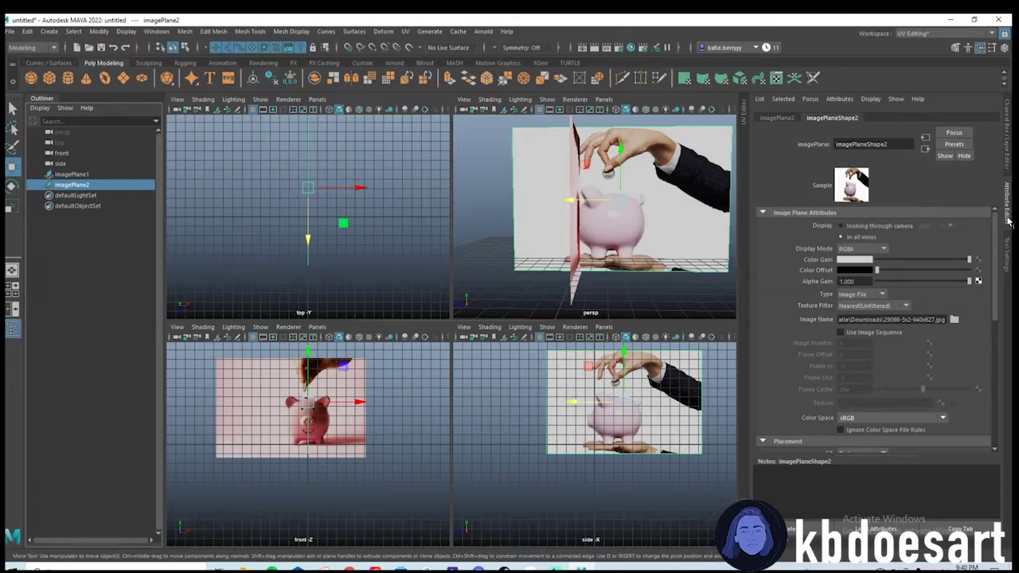
pyautogui.click(882, 228)
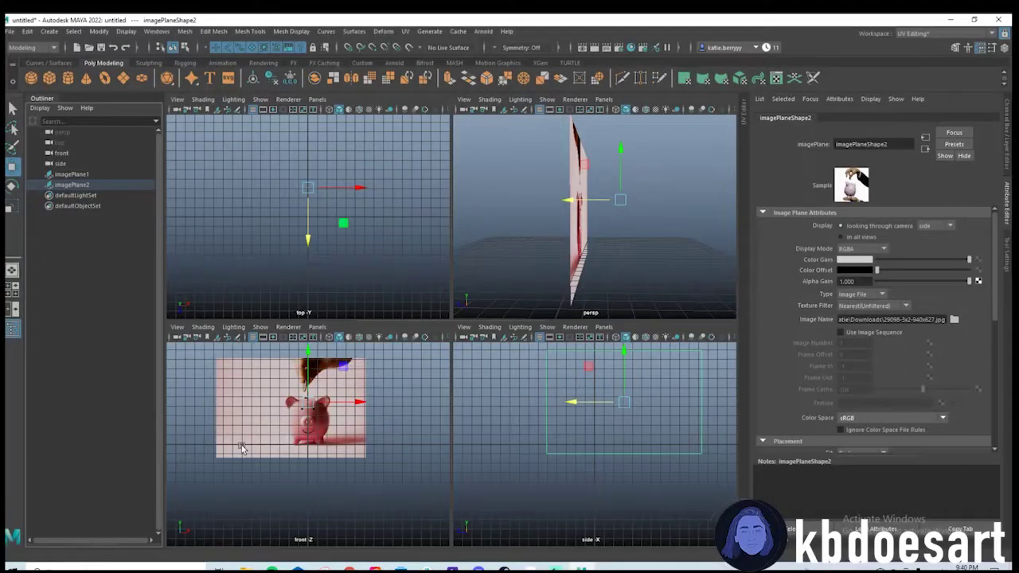
pyautogui.click(244, 448)
pyautogui.click(873, 227)
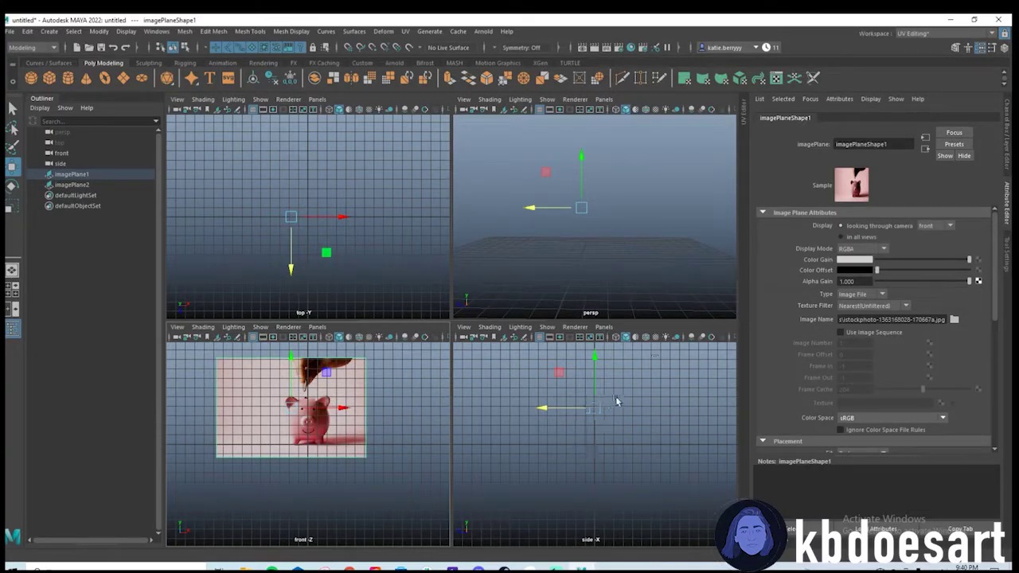
# Check the camera display settings of both image planes and whether each image appears in its own view.
pyautogui.click(99, 175)
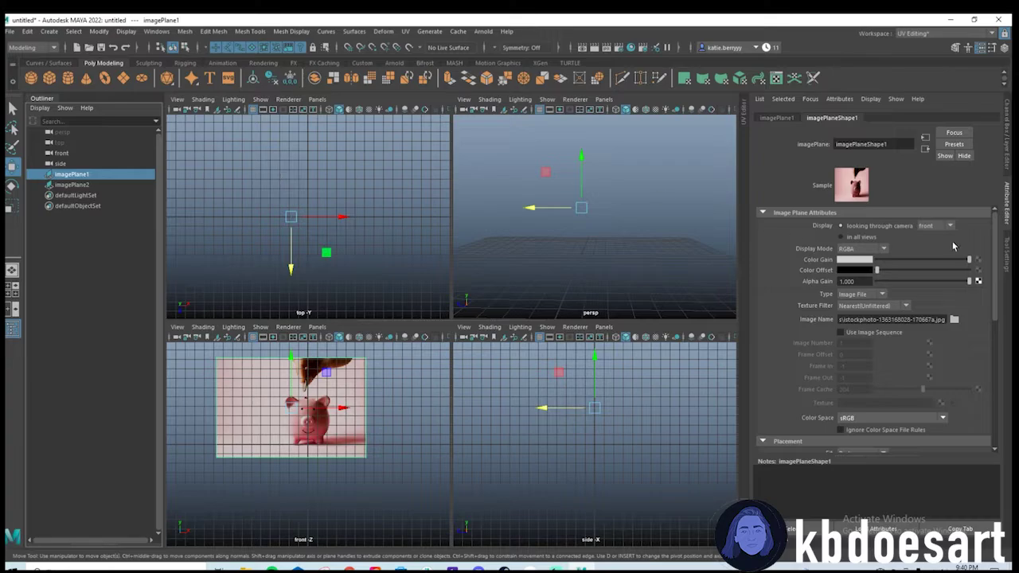
pyautogui.click(111, 185)
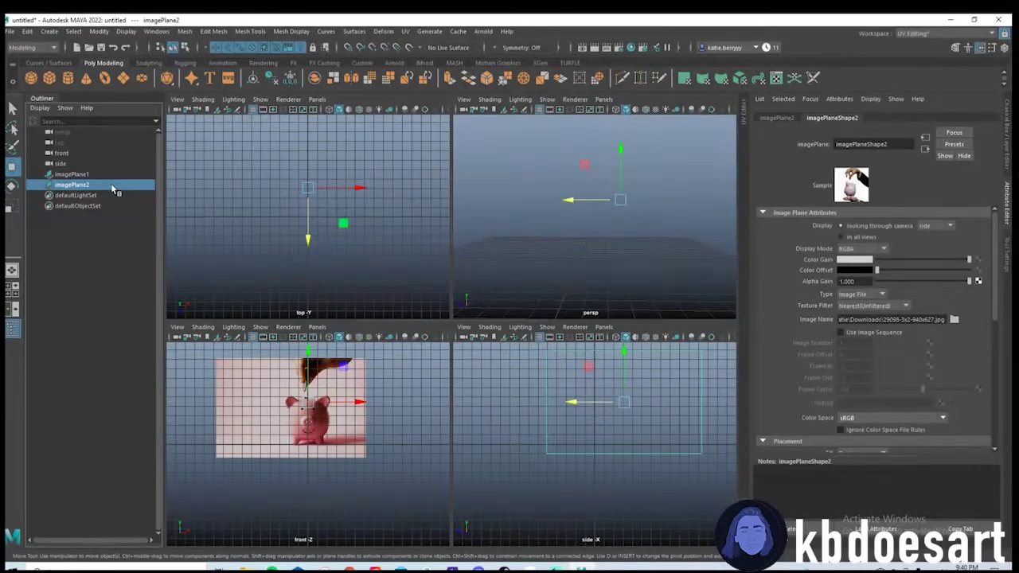
pyautogui.click(637, 450)
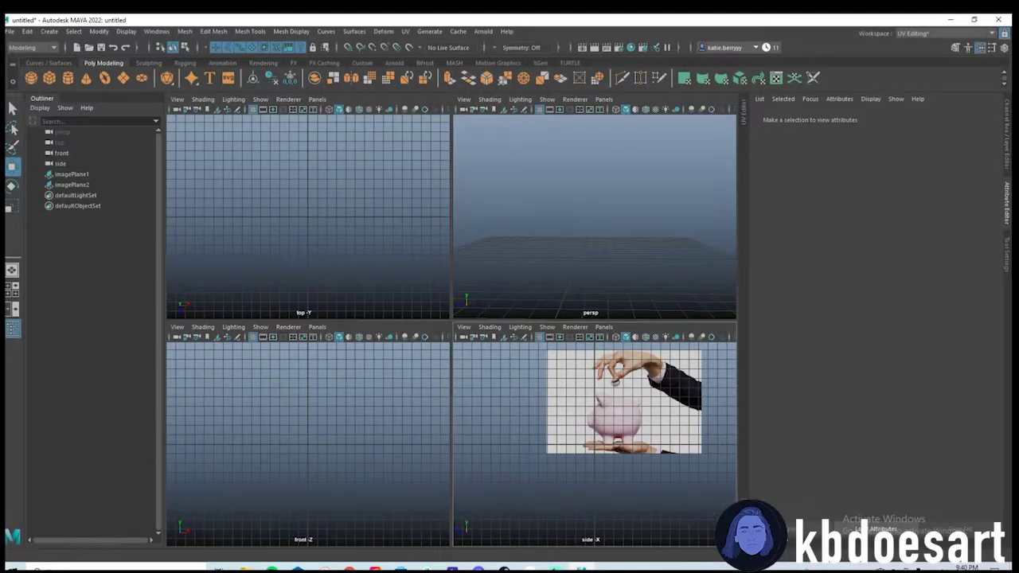
pyautogui.click(97, 175)
pyautogui.click(314, 387)
# Create a polygon cylinder in the front view and raise it to about Y 2.279 over the pig's body.
pyautogui.press('space')
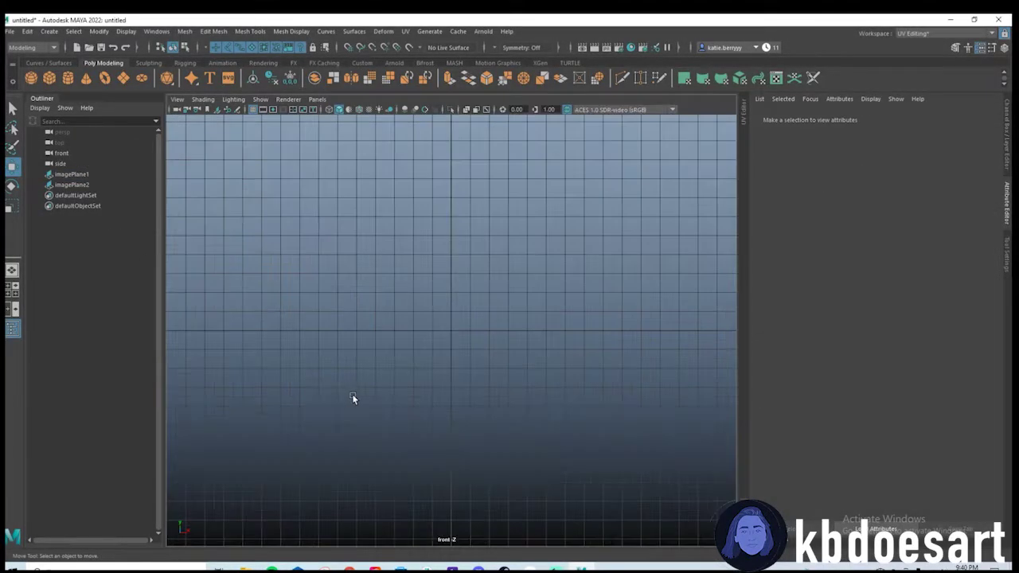
pyautogui.click(472, 301)
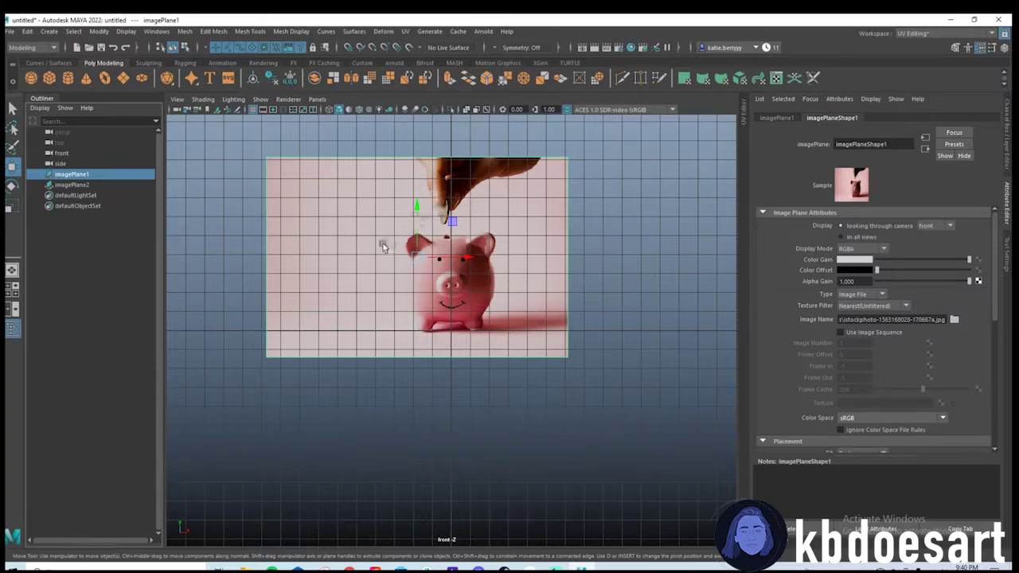
pyautogui.scroll(5, 559, 249)
pyautogui.scroll(3, 451, 291)
pyautogui.click(67, 77)
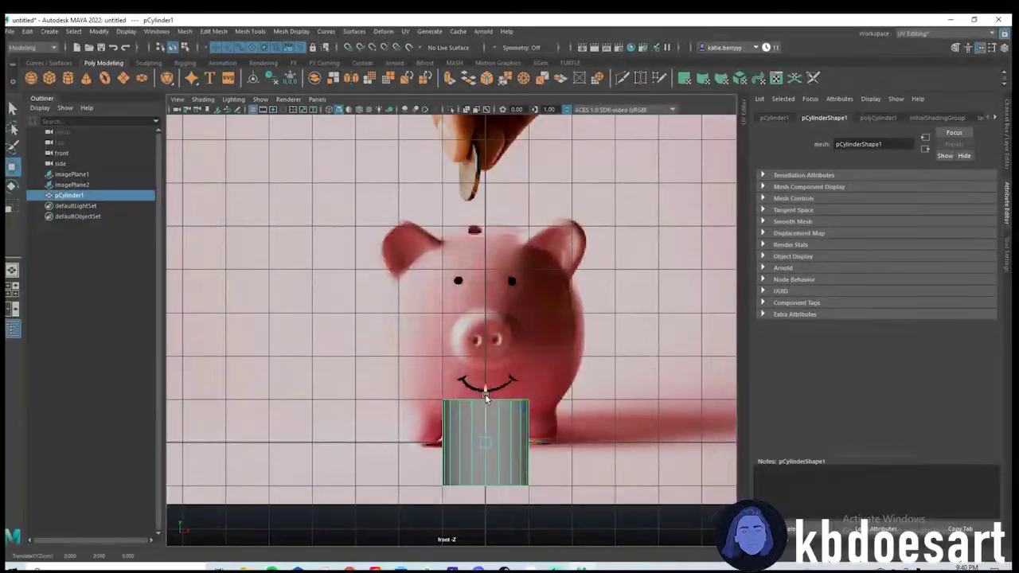
pyautogui.moveTo(462, 407); pyautogui.dragTo(461, 284)
pyautogui.scroll(2, 557, 296)
# Rotate the cylinder 90 degrees about X so its circular cap faces the front view.
pyautogui.click(878, 118)
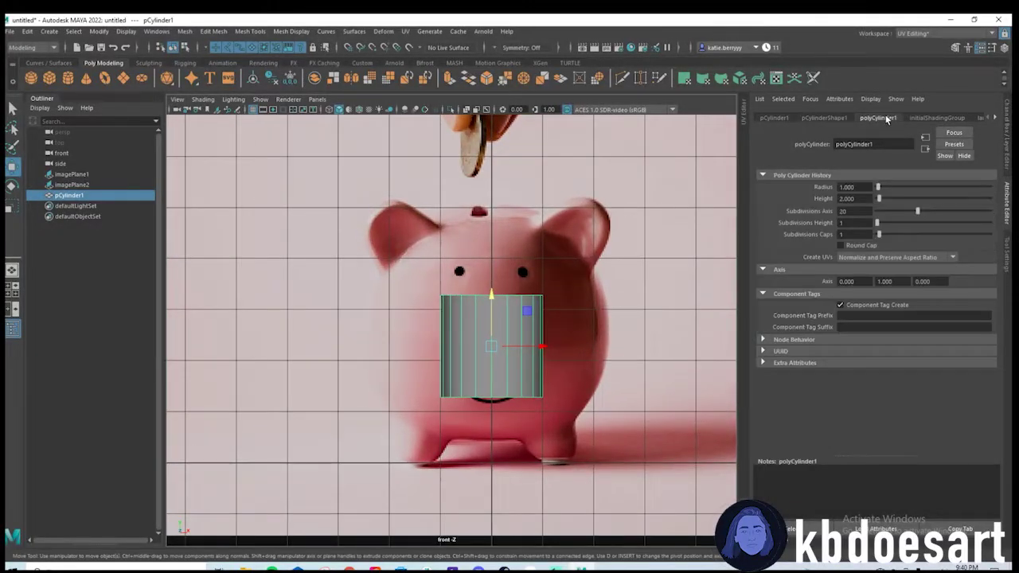
pyautogui.click(774, 118)
pyautogui.click(855, 198)
pyautogui.write('90')
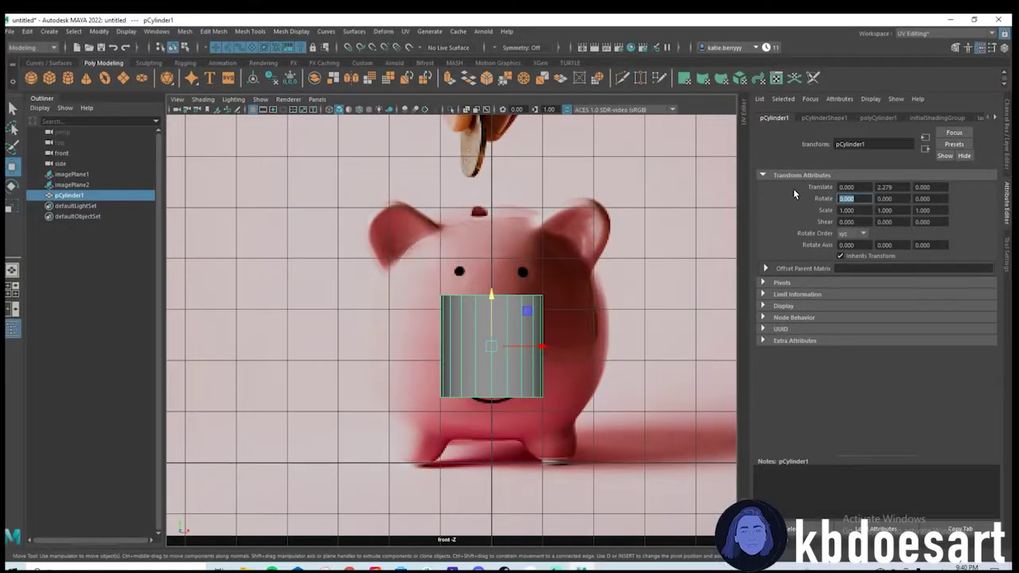
pyautogui.press('Return')
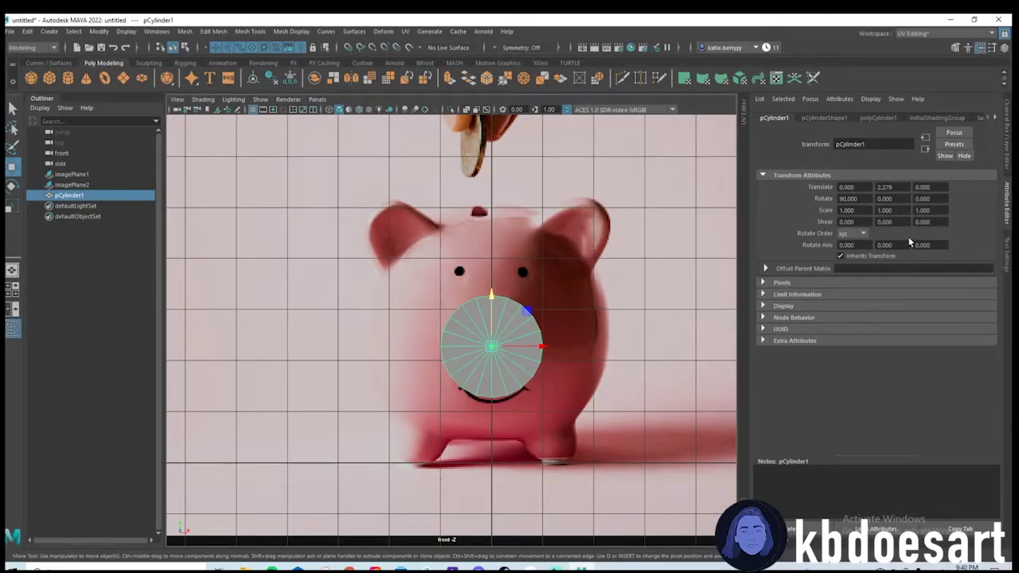
# Scale the cylinder uniformly to about 2.358 and move it to about Y 2.609 to match the pig's body outline.
pyautogui.click(1007, 136)
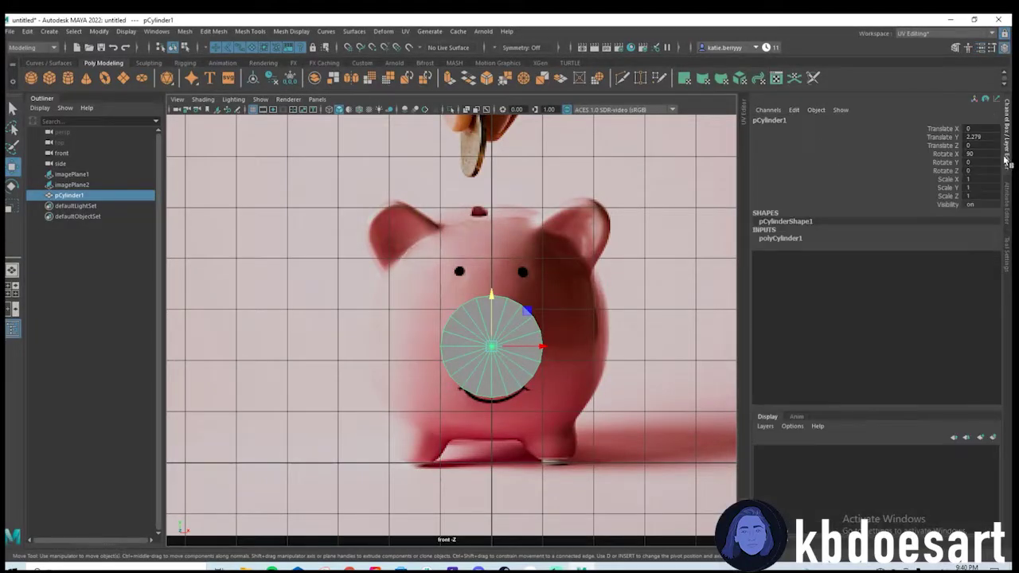
pyautogui.click(1009, 188)
pyautogui.press('r')
pyautogui.moveTo(491, 348); pyautogui.dragTo(604, 310)
pyautogui.press('w')
pyautogui.moveTo(491, 300); pyautogui.dragTo(490, 282)
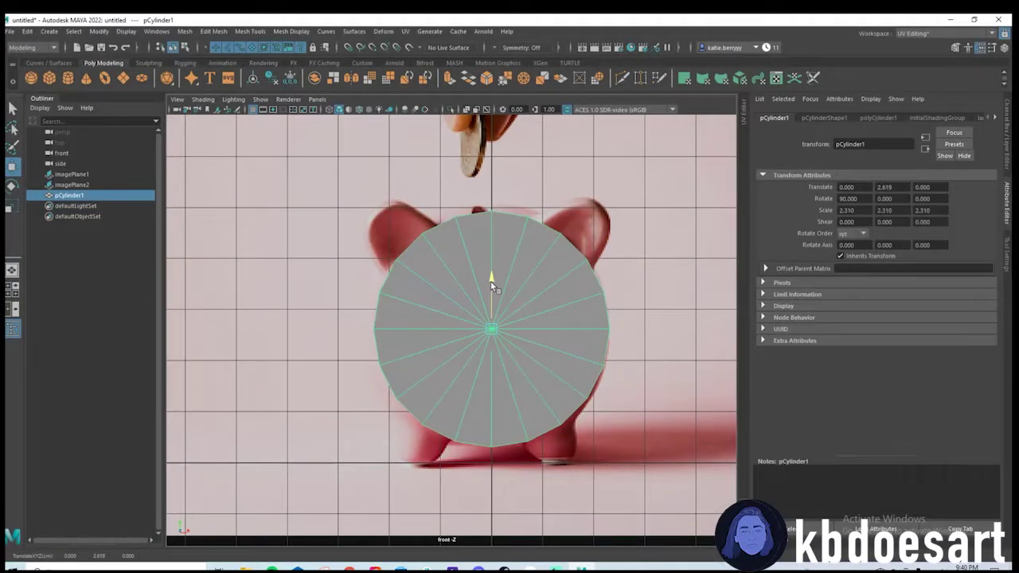
pyautogui.press('r')
pyautogui.moveTo(492, 332); pyautogui.dragTo(495, 331)
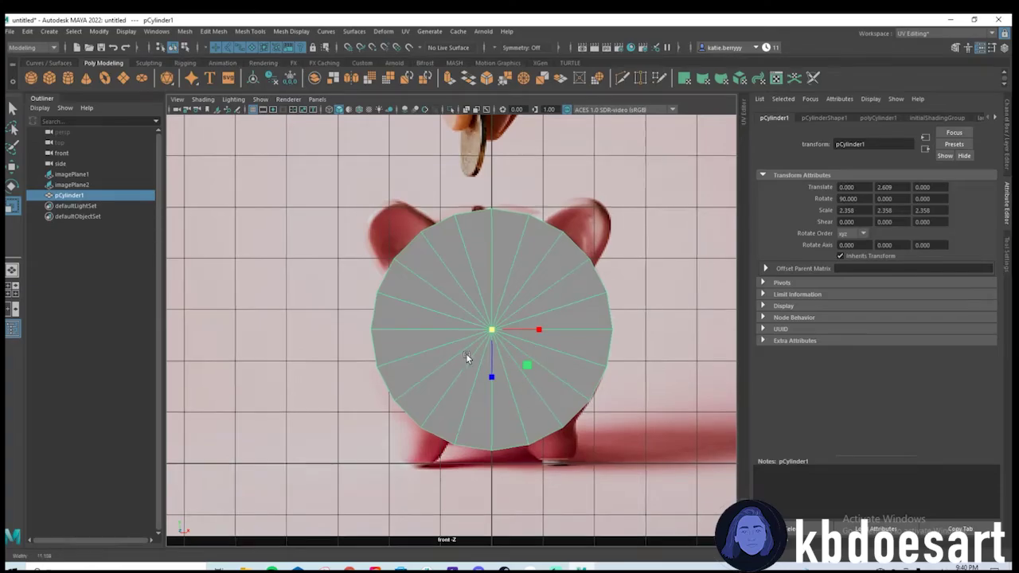
# Extrude the cylinder's front cap faces inward with an offset of 1.6, showing the mesh as wireframe over the front reference.
pyautogui.press('q')
pyautogui.rightClick(506, 261)
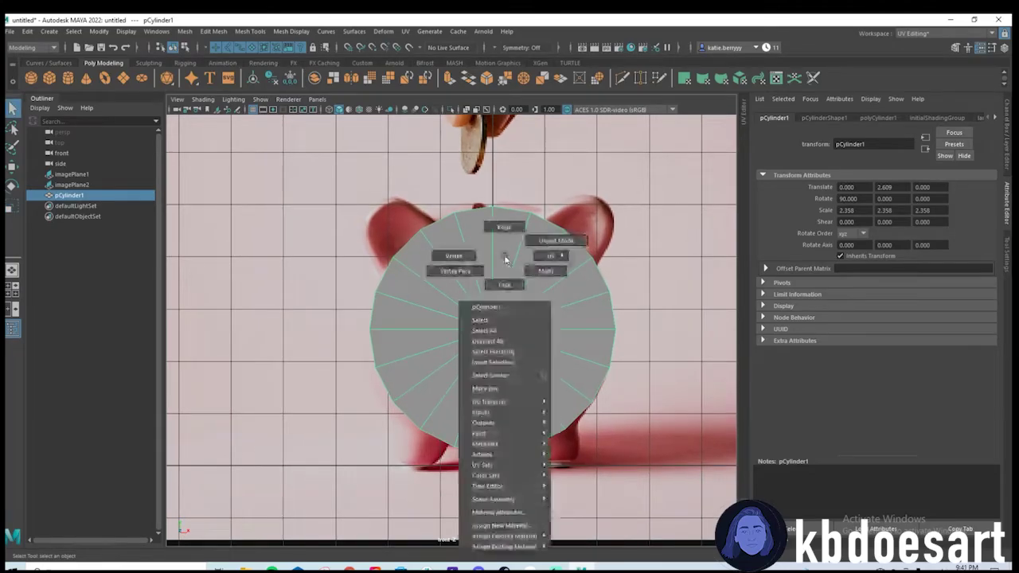
pyautogui.click(504, 284)
pyautogui.click(503, 270)
pyautogui.click(450, 335)
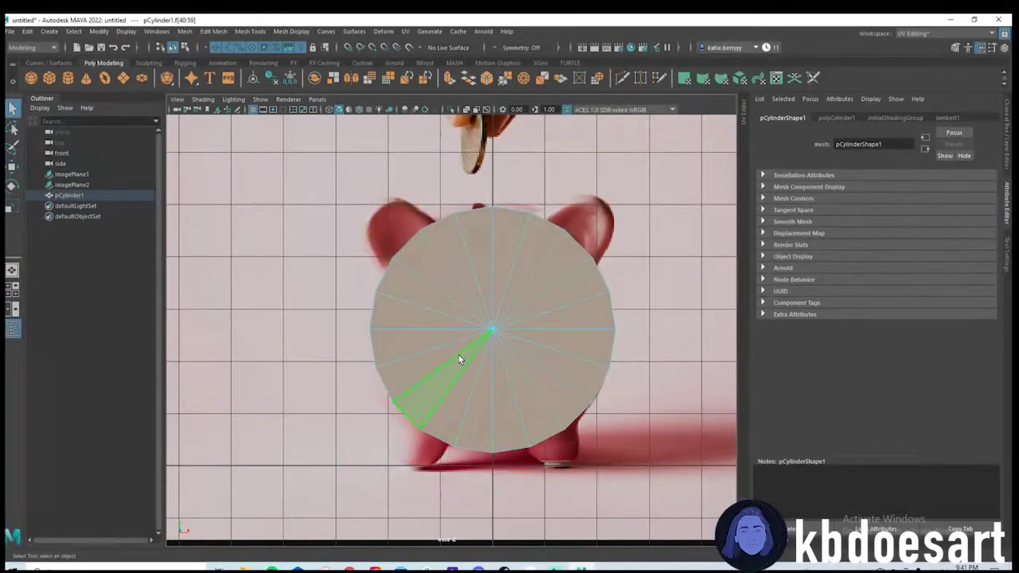
pyautogui.click(524, 333)
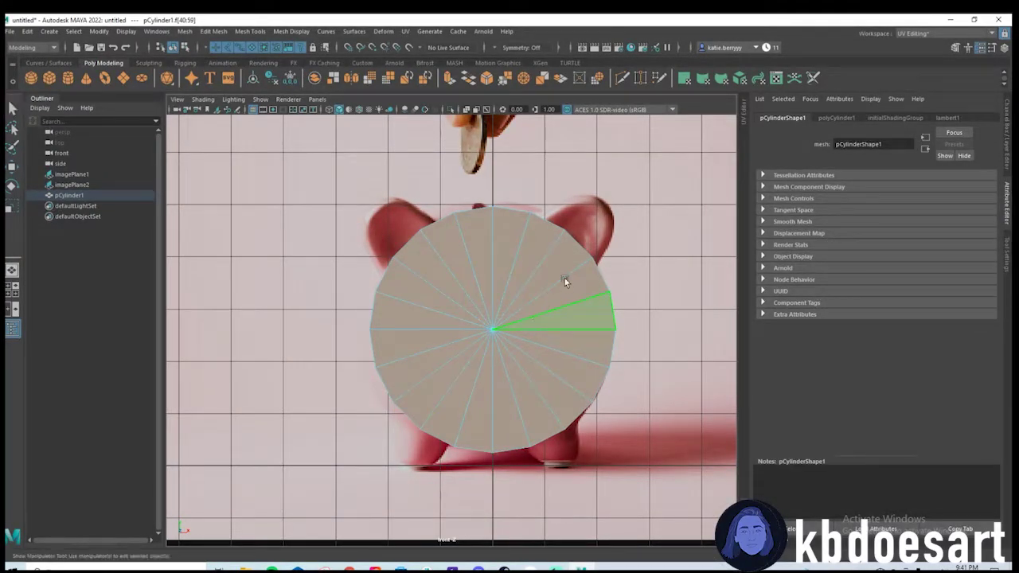
pyautogui.hotkey('ctrl', 'e')
pyautogui.moveTo(588, 172); pyautogui.dragTo(658, 173)
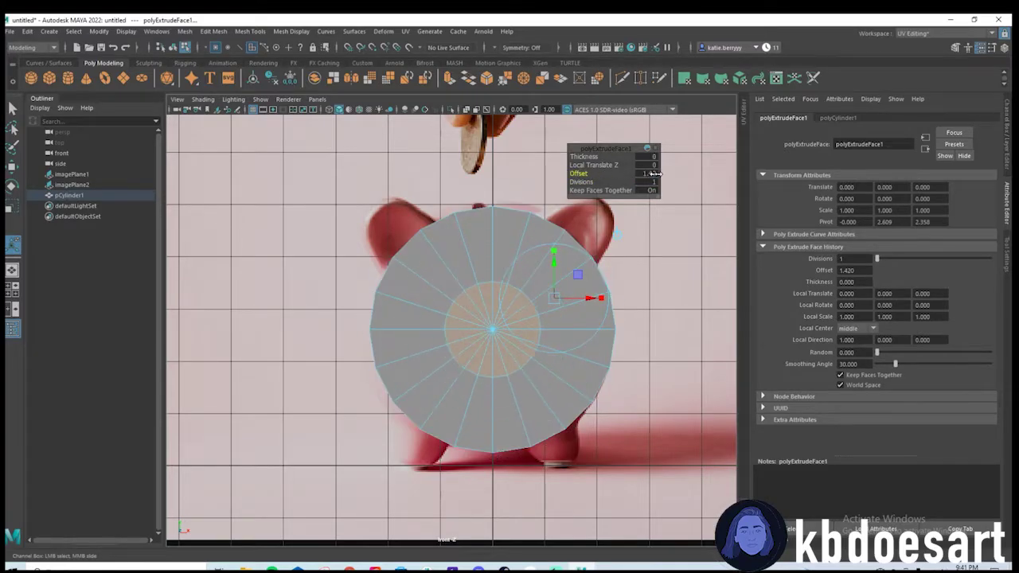
pyautogui.click(331, 110)
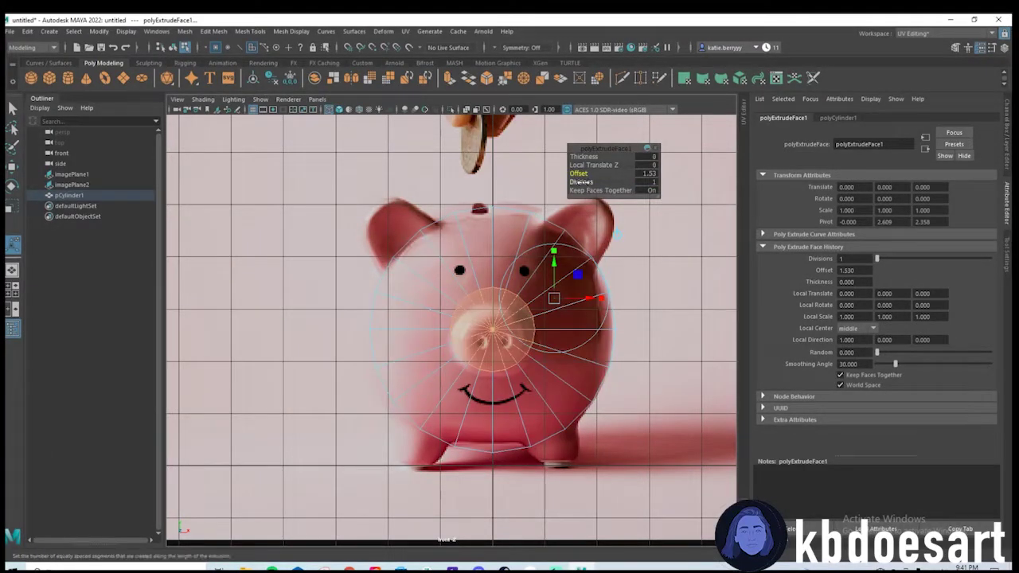
pyautogui.moveTo(577, 174); pyautogui.dragTo(582, 174)
# Flatten the inset faces vertically and lower them to match the oval outline of the pig's snout.
pyautogui.keyDown('alt'); pyautogui.moveTo(390, 353); pyautogui.dragTo(614, 361, button='right'); pyautogui.keyUp('alt')
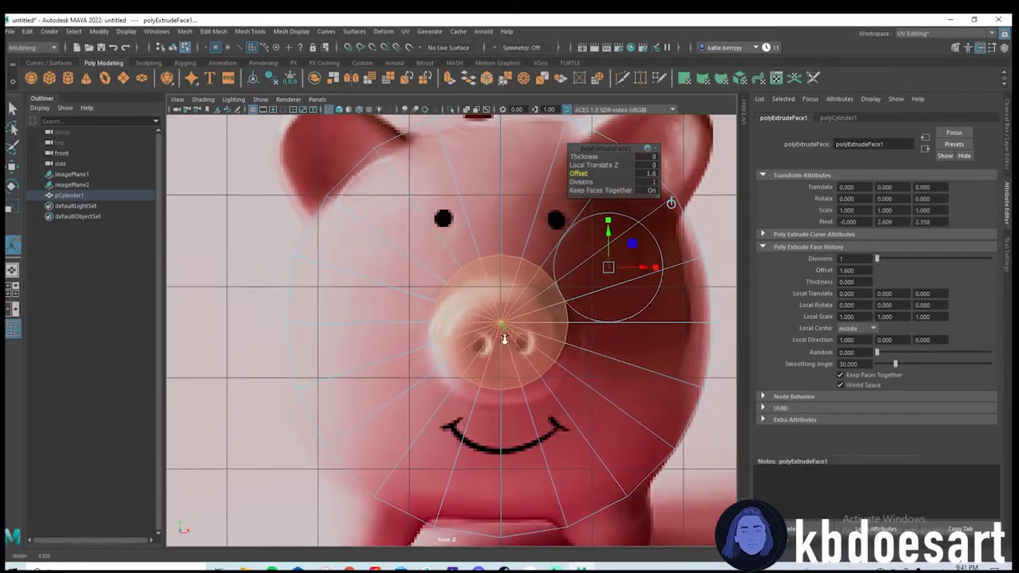
pyautogui.press('r')
pyautogui.moveTo(504, 362)
pyautogui.mouseDown()
pyautogui.moveTo(502, 348)
pyautogui.moveTo(535, 326)
pyautogui.moveTo(504, 354)
pyautogui.mouseUp()
pyautogui.press('w')
pyautogui.moveTo(501, 300); pyautogui.dragTo(500, 323)
pyautogui.press('r')
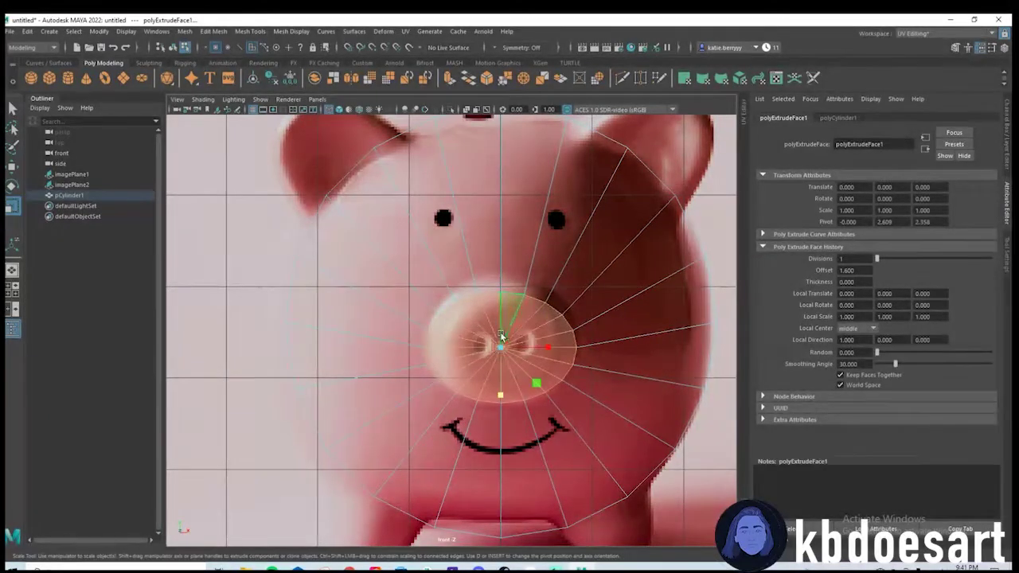
pyautogui.press('w')
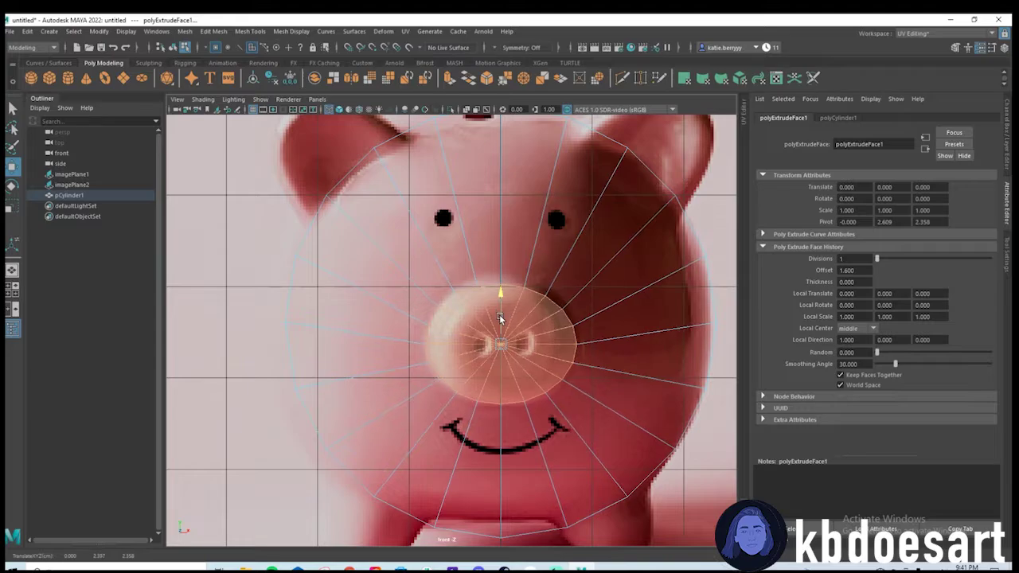
pyautogui.scroll(-6, 468, 327)
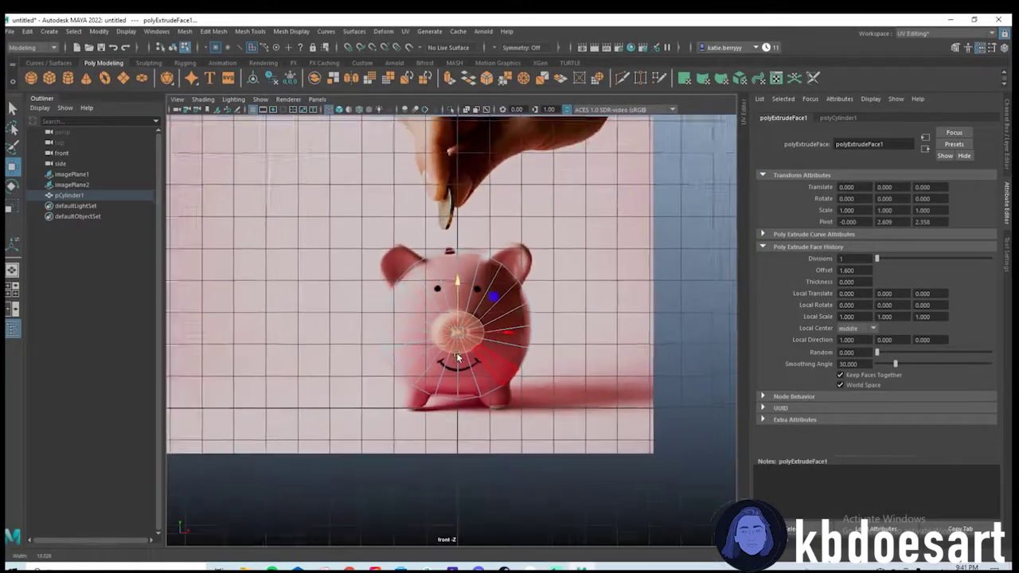
pyautogui.keyDown('alt'); pyautogui.moveTo(456, 355); pyautogui.dragTo(576, 353, button='right'); pyautogui.keyUp('alt')
# Extrude the inset snout faces outward from the body with a thickness of 0.46.
pyautogui.rightClick(485, 243)
pyautogui.click(589, 197)
pyautogui.press('space')
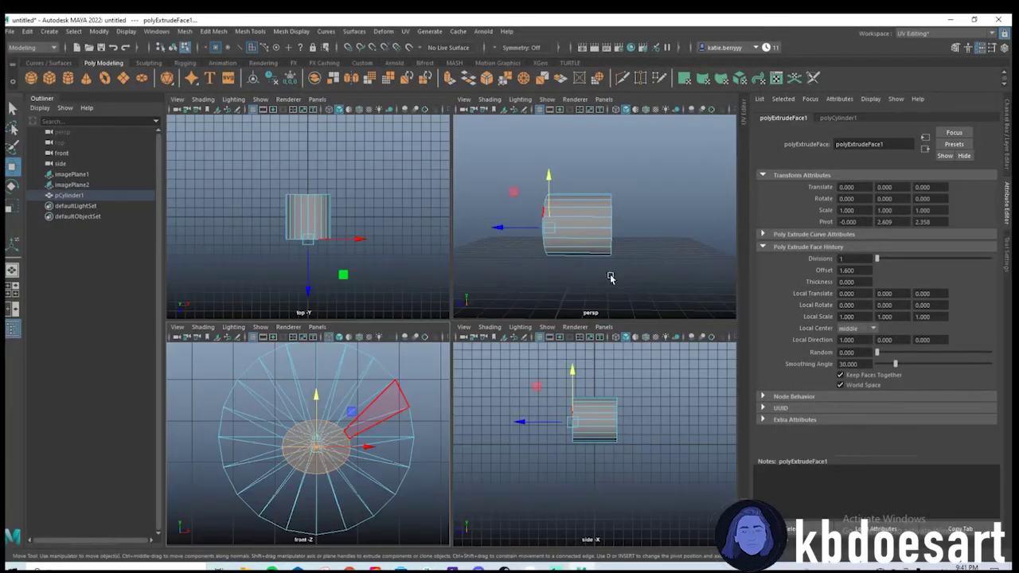
pyautogui.keyDown('alt'); pyautogui.moveTo(535, 255); pyautogui.dragTo(593, 249); pyautogui.keyUp('alt')
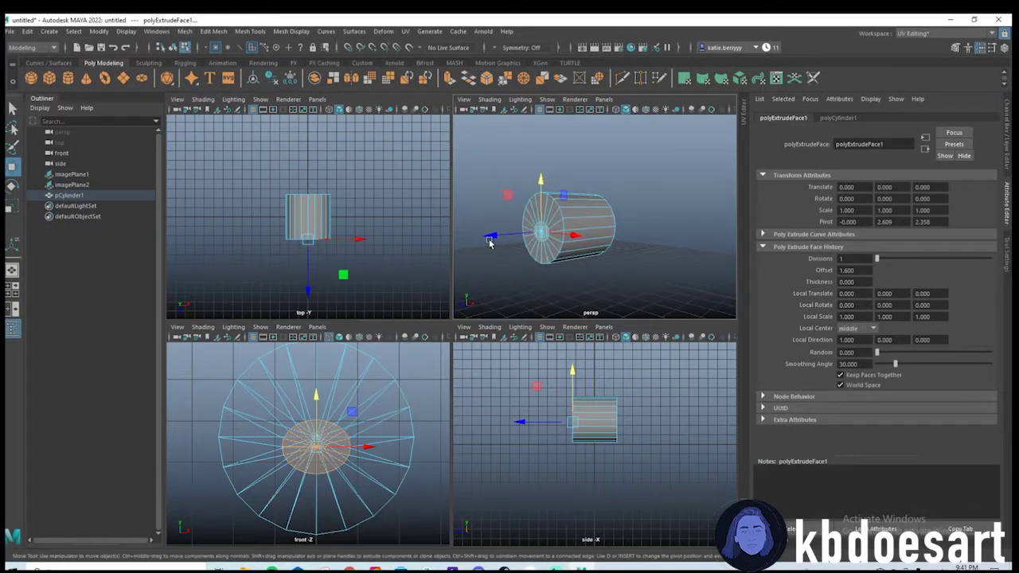
pyautogui.keyDown('alt'); pyautogui.moveTo(489, 241); pyautogui.dragTo(574, 244, button='right'); pyautogui.keyUp('alt')
pyautogui.keyDown('alt'); pyautogui.moveTo(573, 244); pyautogui.dragTo(666, 215, button='middle'); pyautogui.keyUp('alt')
pyautogui.keyDown('alt'); pyautogui.moveTo(665, 215); pyautogui.dragTo(655, 216); pyautogui.keyUp('alt')
pyautogui.click(654, 216)
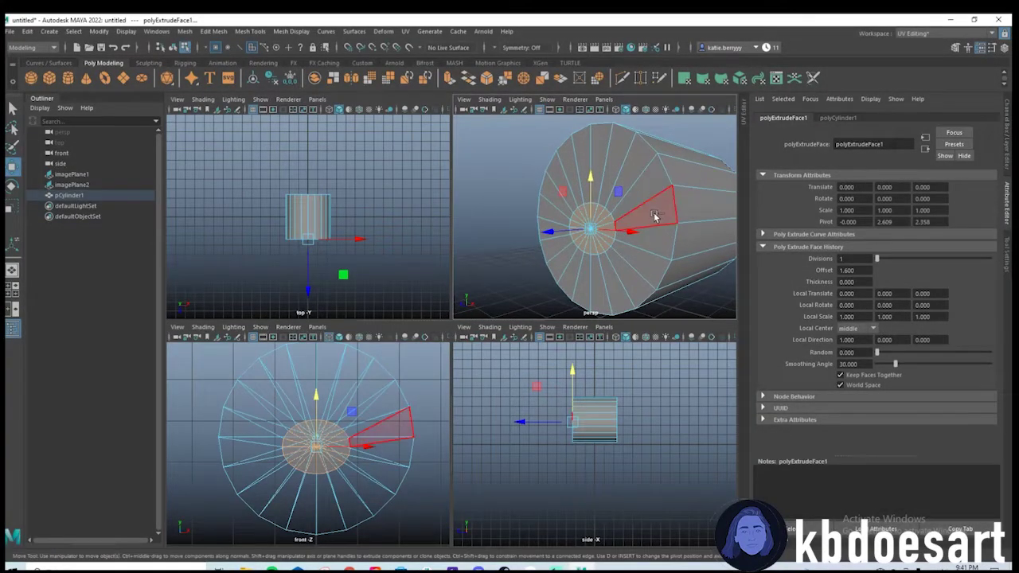
pyautogui.hotkey('ctrl', 'e')
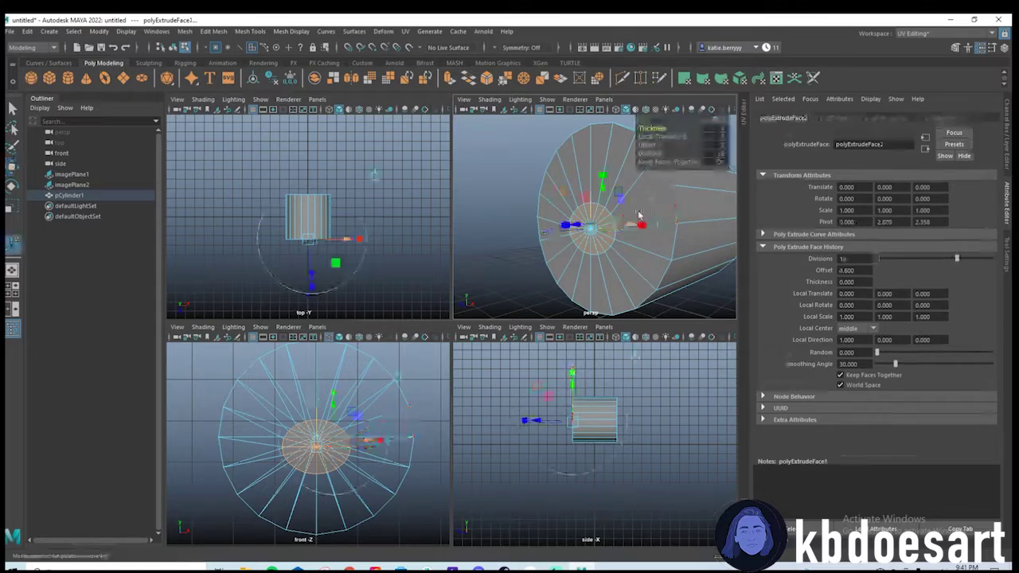
pyautogui.moveTo(645, 127); pyautogui.dragTo(666, 129)
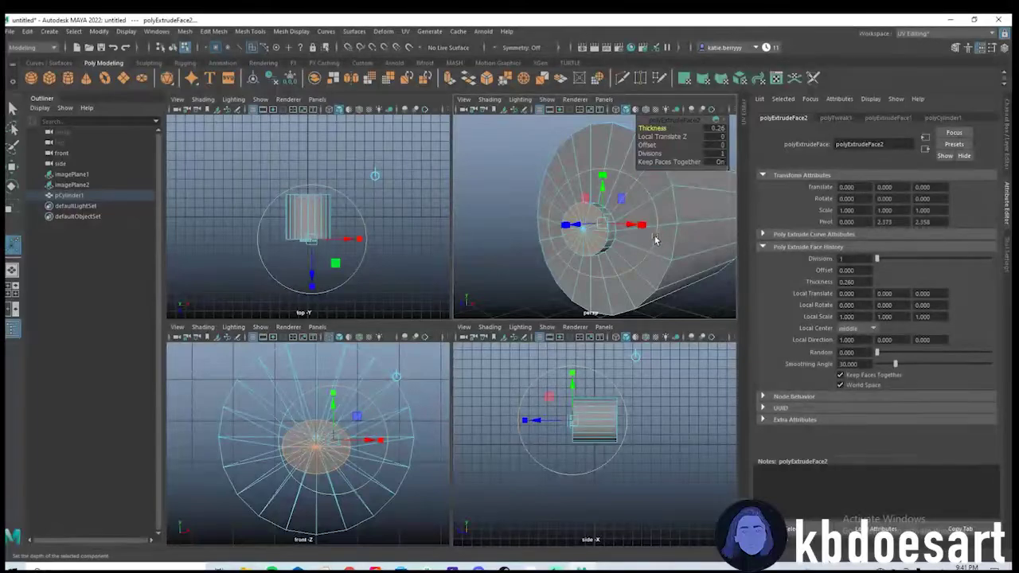
pyautogui.scroll(6, 653, 239)
pyautogui.moveTo(646, 128); pyautogui.dragTo(670, 129)
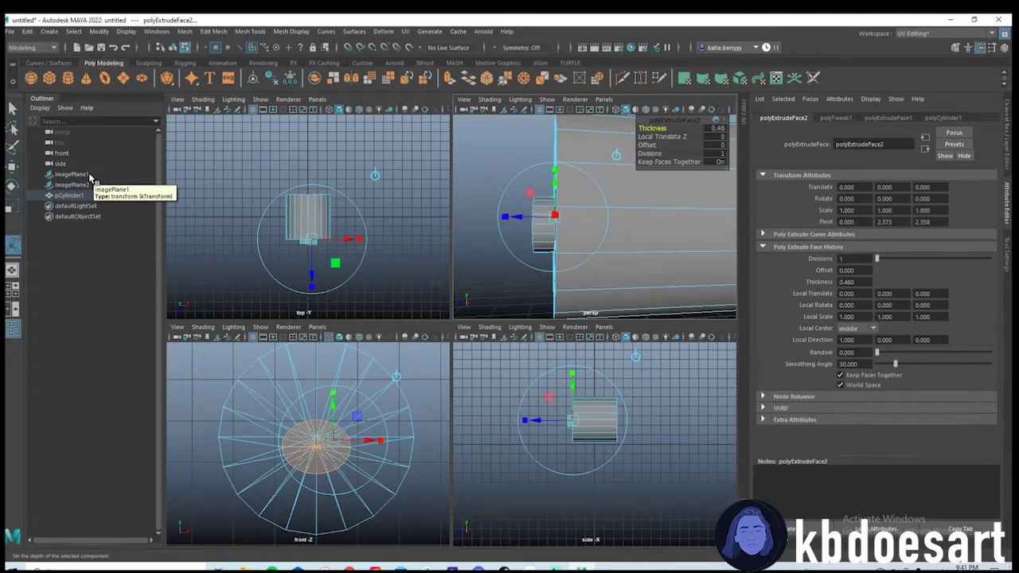
# Move the side reference image along Z to about -1.048 so the pig lines up with the cylinder and snout.
pyautogui.click(89, 175)
pyautogui.click(675, 378)
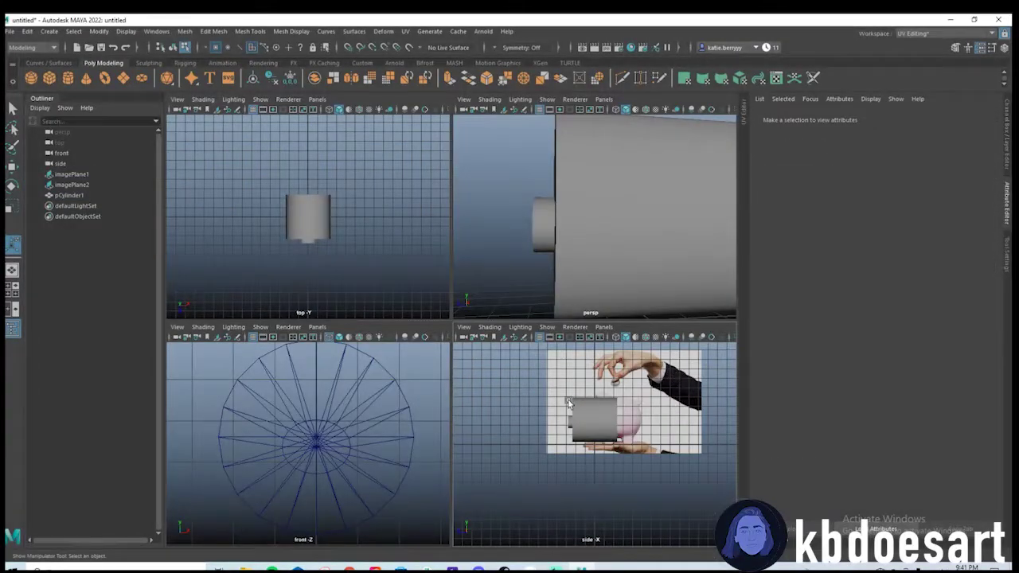
pyautogui.keyDown('alt'); pyautogui.moveTo(574, 403); pyautogui.dragTo(596, 406, button='right'); pyautogui.keyUp('alt')
pyautogui.keyDown('alt'); pyautogui.moveTo(659, 417); pyautogui.dragTo(543, 399, button='right'); pyautogui.keyUp('alt')
pyautogui.keyDown('alt'); pyautogui.moveTo(618, 397); pyautogui.dragTo(606, 406, button='middle'); pyautogui.keyUp('alt')
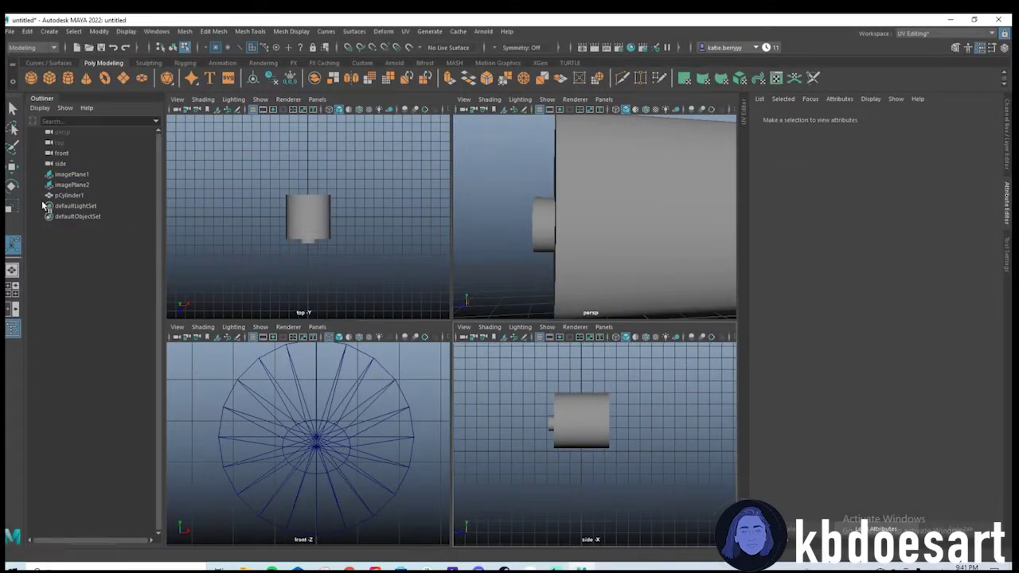
pyautogui.click(72, 184)
pyautogui.click(641, 415)
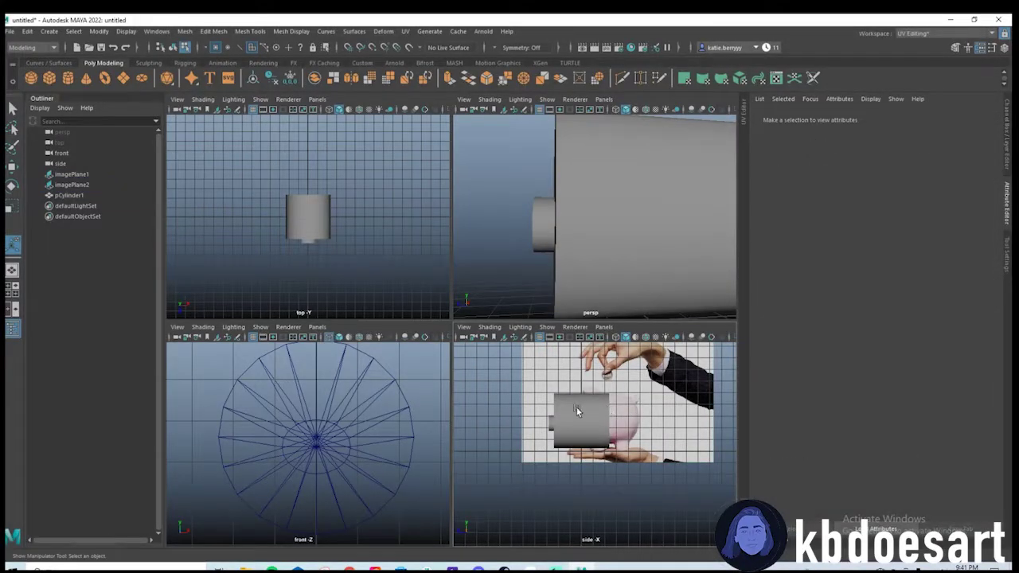
pyautogui.press('space')
pyautogui.click(72, 184)
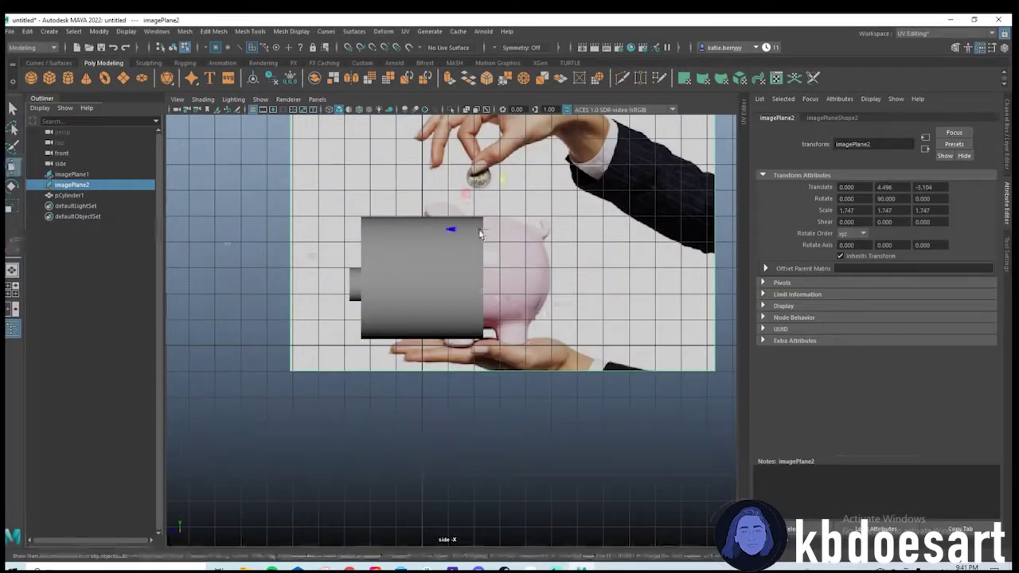
pyautogui.keyDown('alt'); pyautogui.moveTo(483, 237); pyautogui.dragTo(507, 291, button='middle'); pyautogui.keyUp('alt')
pyautogui.moveTo(489, 283); pyautogui.dragTo(437, 283)
# Insert five edge loops around the body with Multi-Cut, behind the snout and along the front and back leg edges, using wireframe display.
pyautogui.scroll(3, 407, 324)
pyautogui.keyDown('alt'); pyautogui.moveTo(390, 333); pyautogui.dragTo(454, 345, button='middle'); pyautogui.keyUp('alt')
pyautogui.scroll(4, 453, 344)
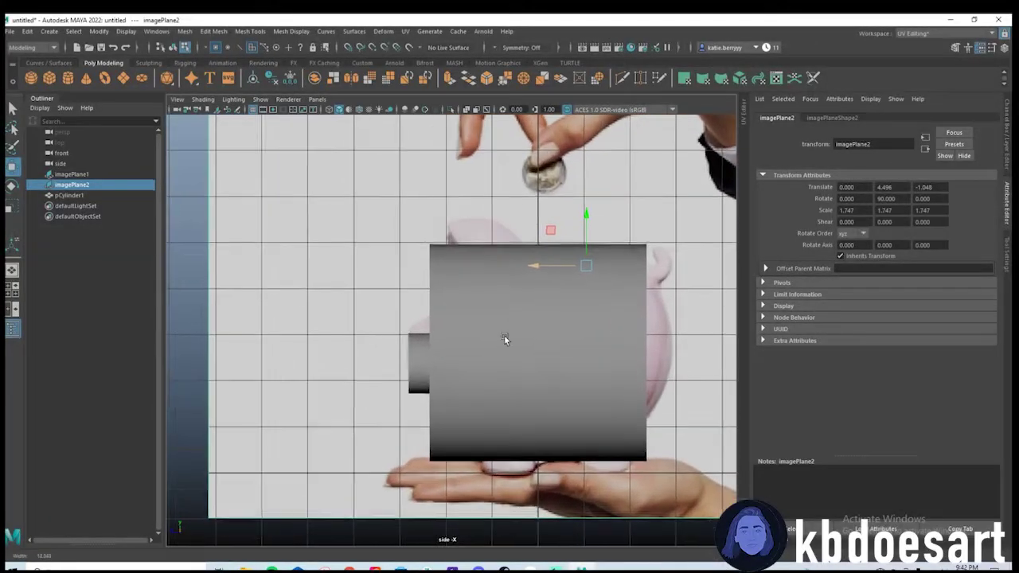
pyautogui.moveTo(475, 287); pyautogui.dragTo(470, 346, button='right')
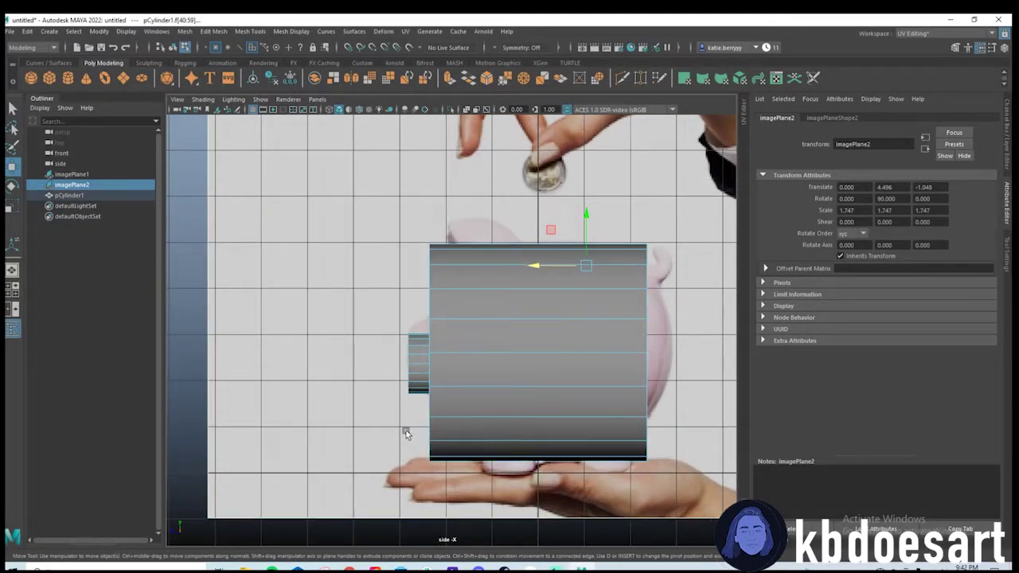
pyautogui.moveTo(464, 280); pyautogui.dragTo(437, 276, button='right')
pyautogui.scroll(3, 468, 299)
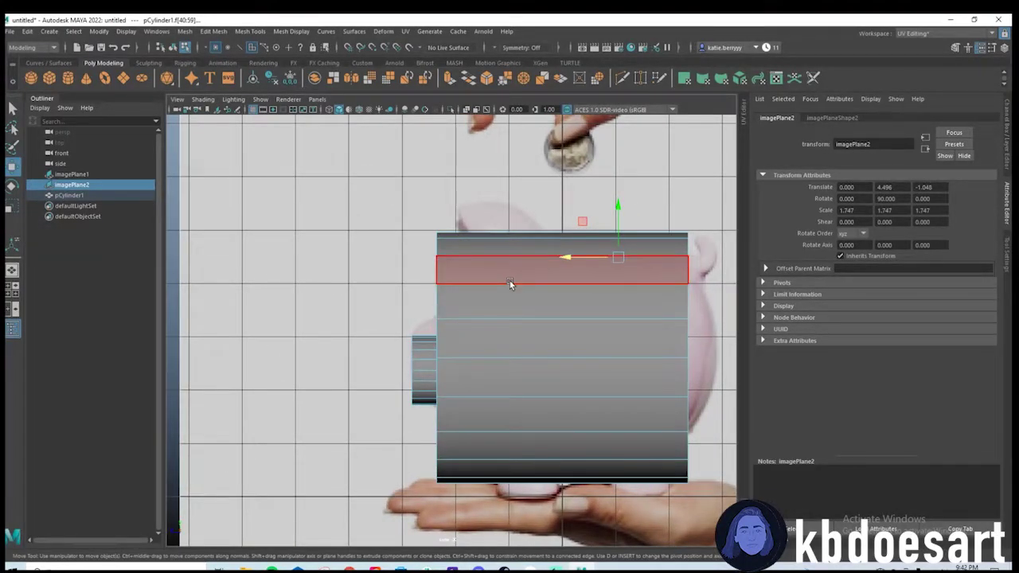
pyautogui.scroll(2, 617, 274)
pyautogui.scroll(-2, 558, 266)
pyautogui.keyDown('alt'); pyautogui.moveTo(521, 298); pyautogui.dragTo(476, 266, button='middle'); pyautogui.keyUp('alt')
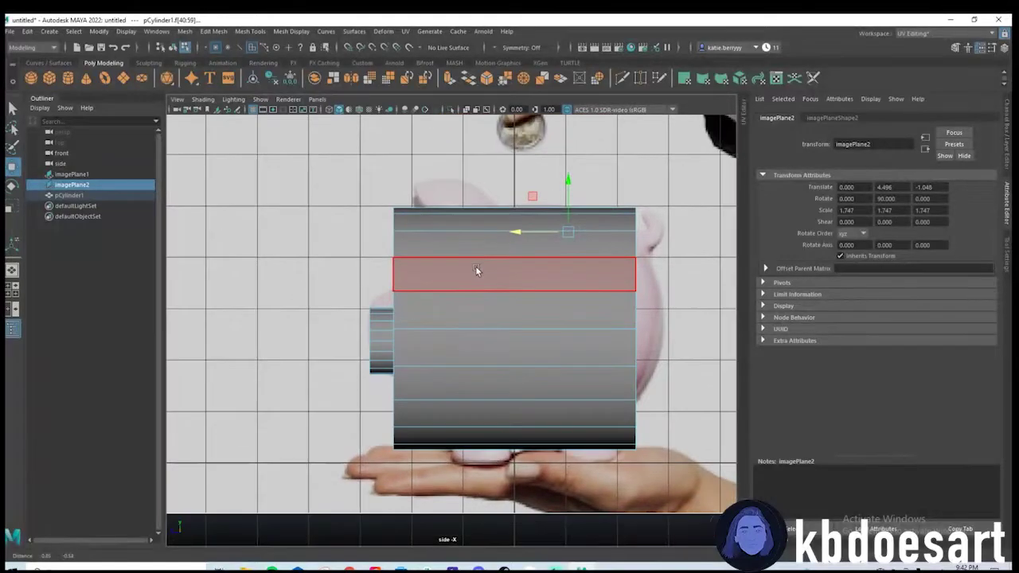
pyautogui.keyDown('shift'); pyautogui.moveTo(470, 257); pyautogui.dragTo(418, 209, button='right'); pyautogui.keyUp('shift')
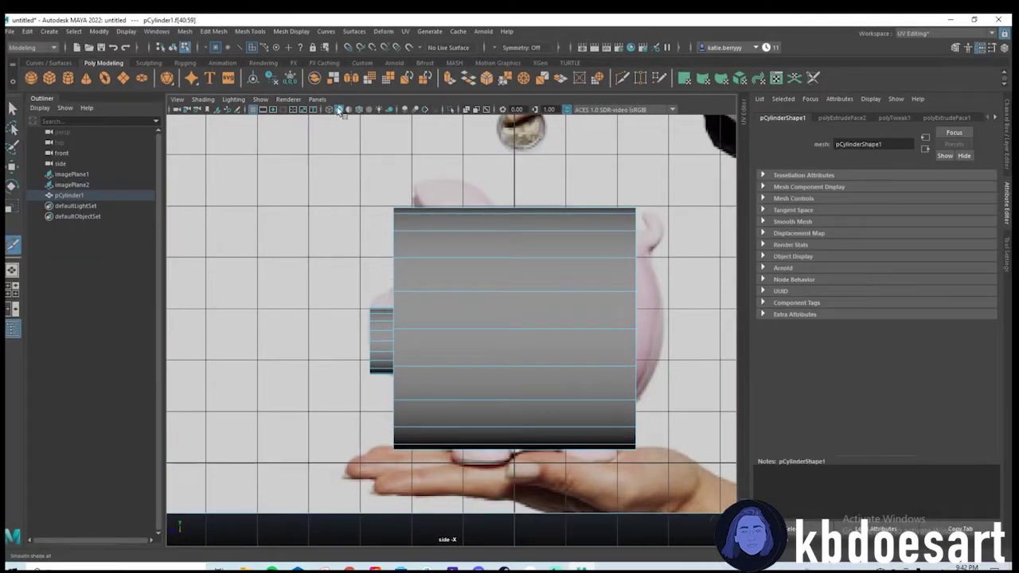
pyautogui.click(431, 252)
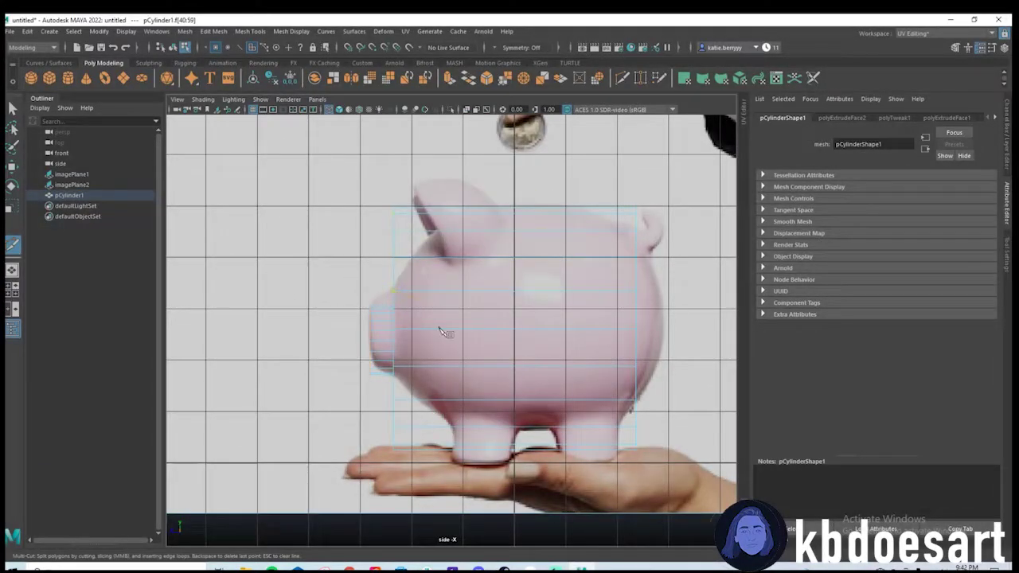
pyautogui.keyDown('ctrl'); pyautogui.click(453, 426); pyautogui.keyUp('ctrl')
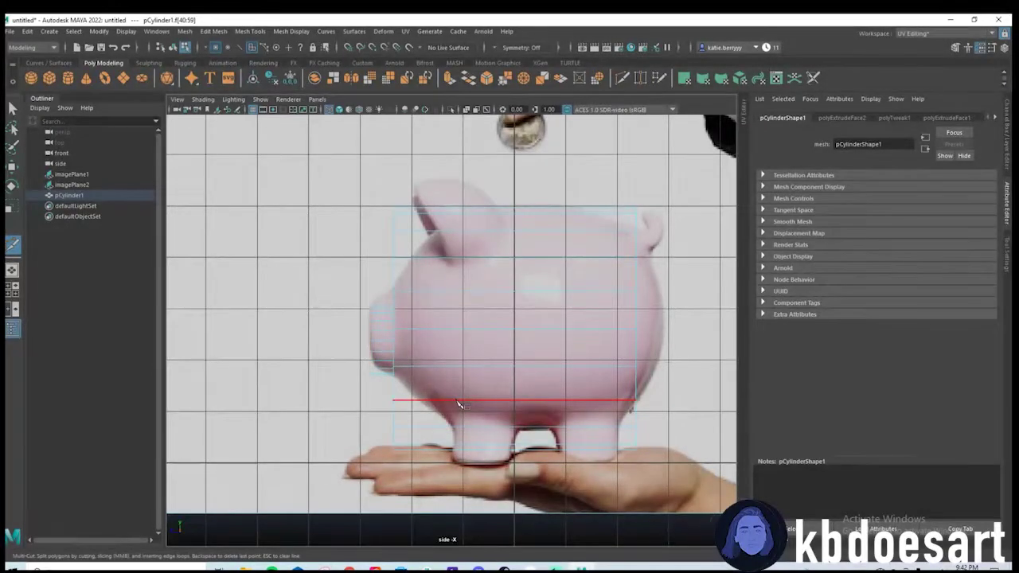
pyautogui.keyDown('ctrl'); pyautogui.click(397, 330); pyautogui.keyUp('ctrl')
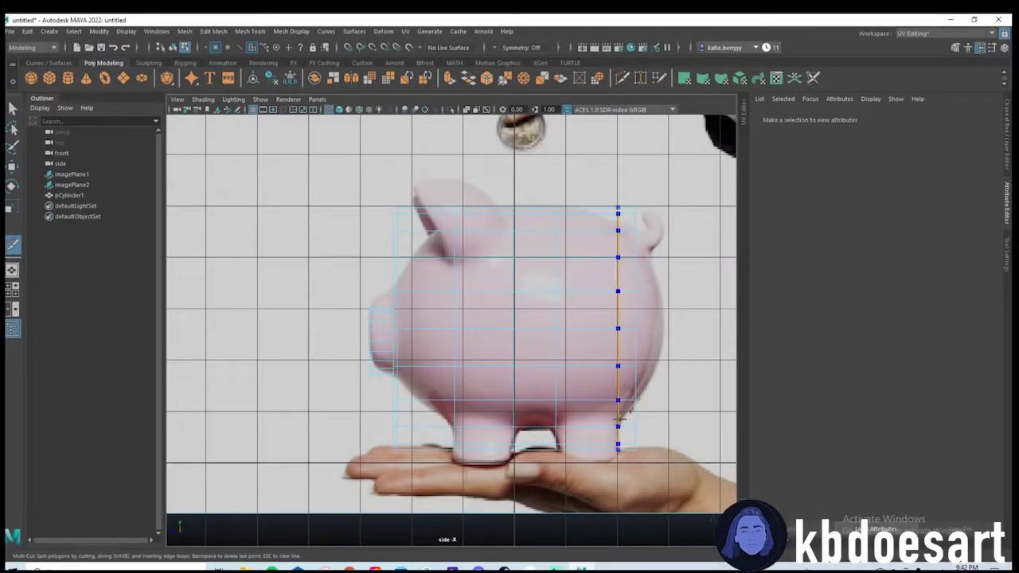
pyautogui.keyDown('ctrl'); pyautogui.click(618, 416); pyautogui.keyUp('ctrl')
pyautogui.press('q')
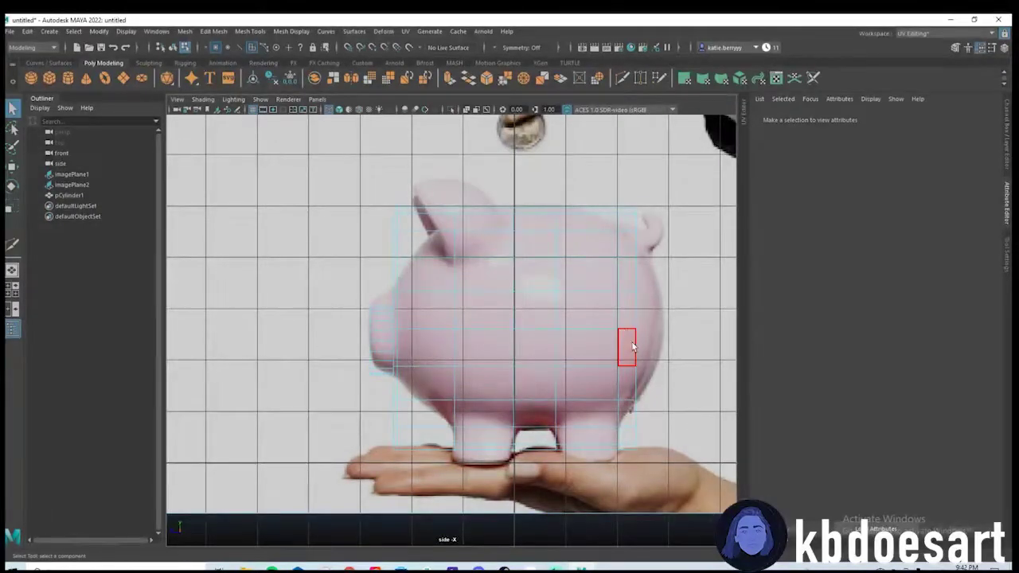
# Select the vertices at the cylinder's rear end in the side view and scale them inward toward the pig's rounded back.
pyautogui.keyDown('alt'); pyautogui.moveTo(623, 325); pyautogui.dragTo(594, 318, button='middle'); pyautogui.keyUp('alt')
pyautogui.scroll(1, 595, 315)
pyautogui.rightClick(608, 272)
pyautogui.rightClick(602, 248)
pyautogui.moveTo(602, 251); pyautogui.dragTo(566, 247, button='right')
pyautogui.moveTo(608, 231); pyautogui.dragTo(603, 140)
pyautogui.press('e')
pyautogui.press('r')
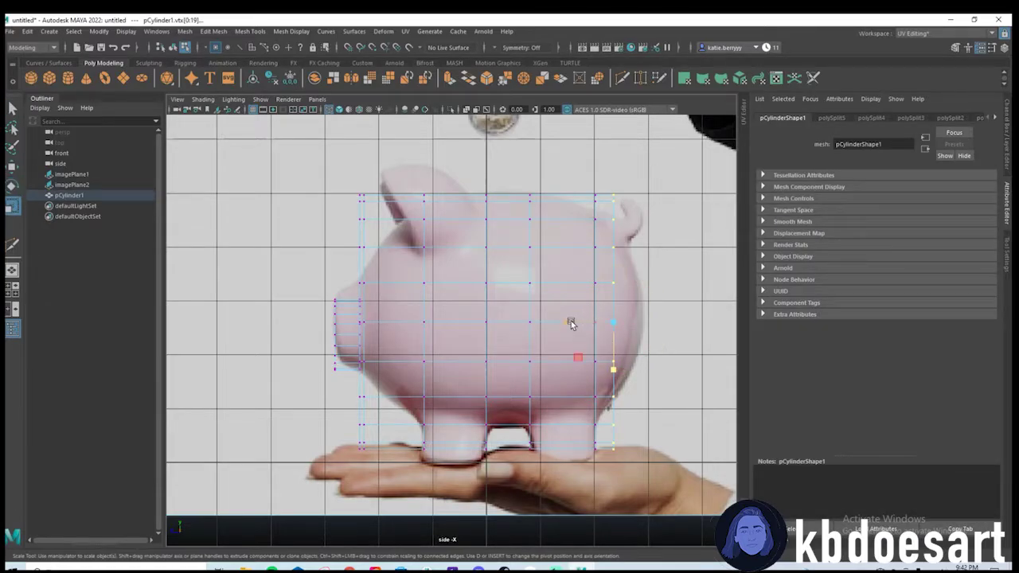
pyautogui.moveTo(667, 462); pyautogui.dragTo(666, 462)
pyautogui.moveTo(565, 325); pyautogui.dragTo(583, 325, button='middle')
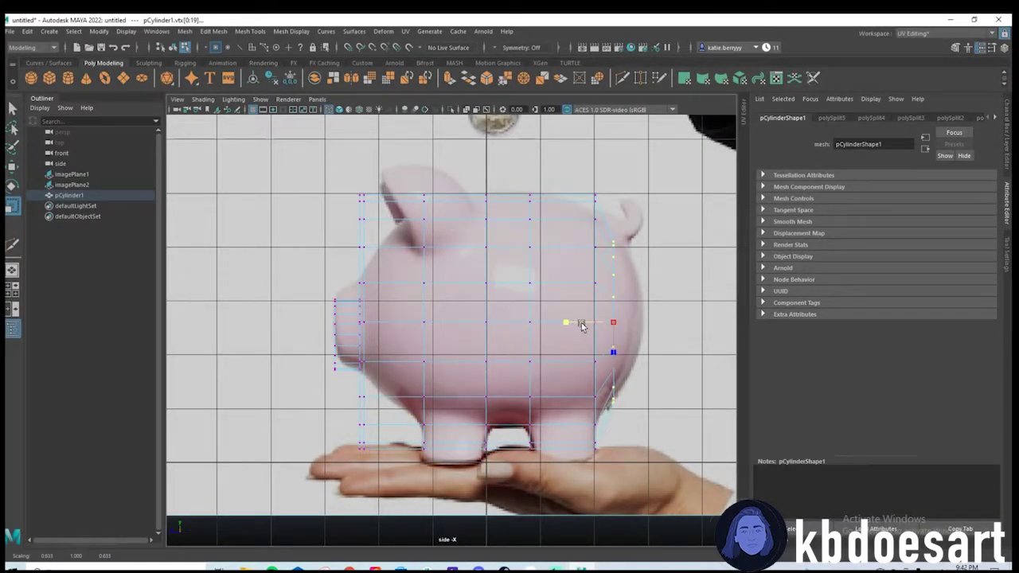
# Move the rear-end vertices backward along Z to reach the outermost edge of the pig's rear.
pyautogui.press('w')
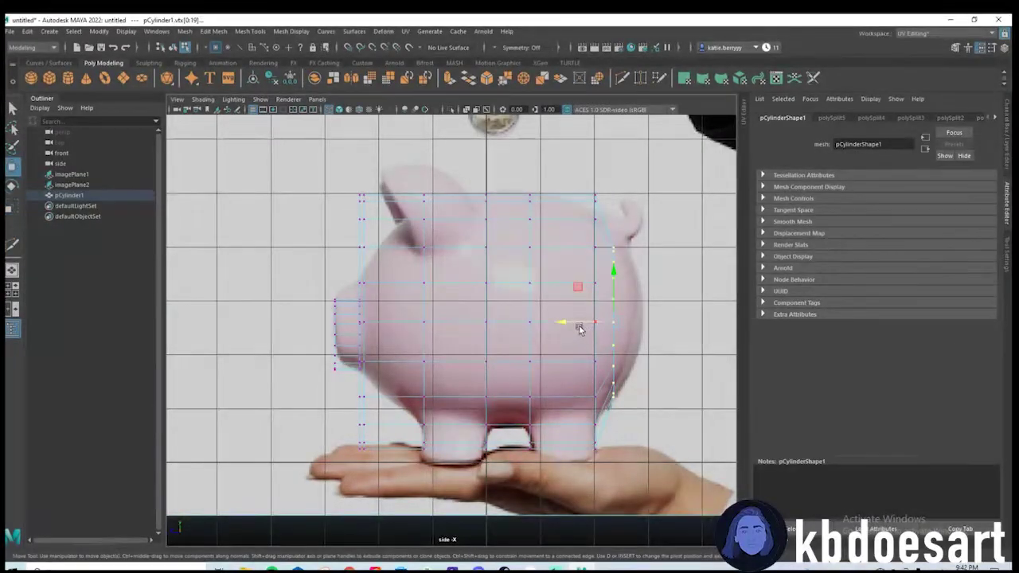
pyautogui.click(611, 335)
pyautogui.hotkey('ctrl', 'z')
pyautogui.moveTo(562, 324); pyautogui.dragTo(590, 324)
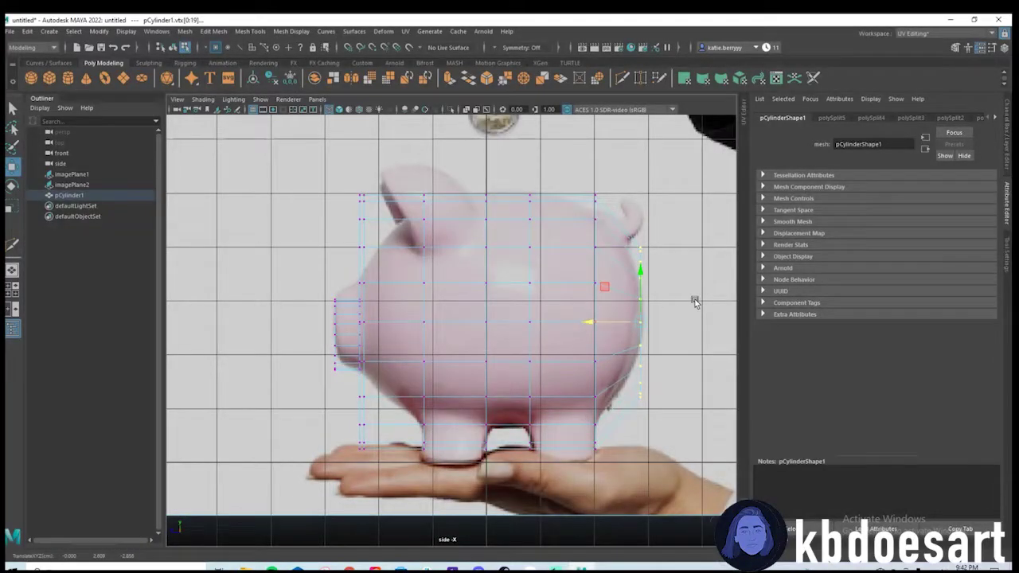
# Scale the rear-end vertex ring down further to a small circle that tapers the back of the body.
pyautogui.press('r')
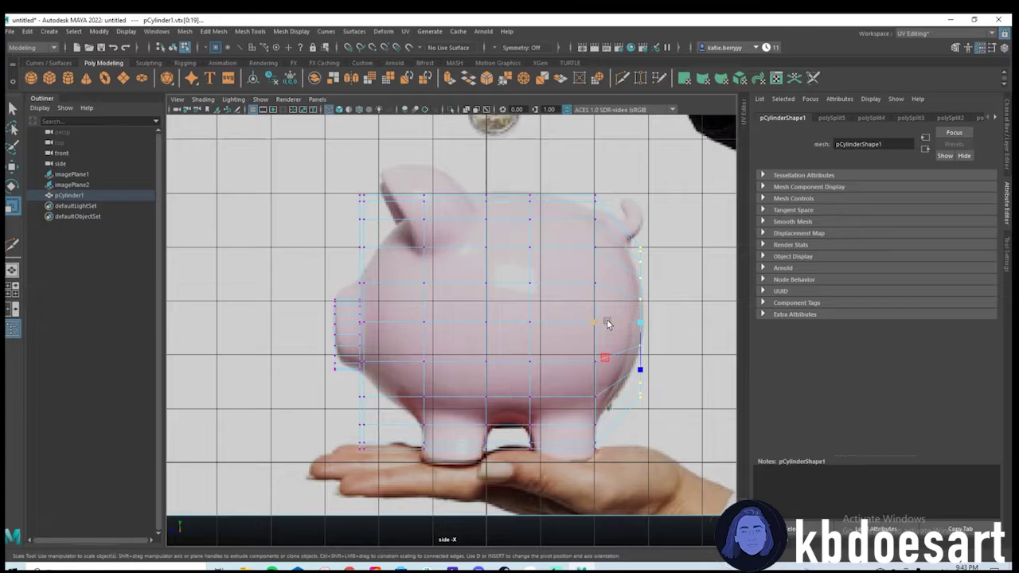
pyautogui.moveTo(607, 320); pyautogui.dragTo(631, 326)
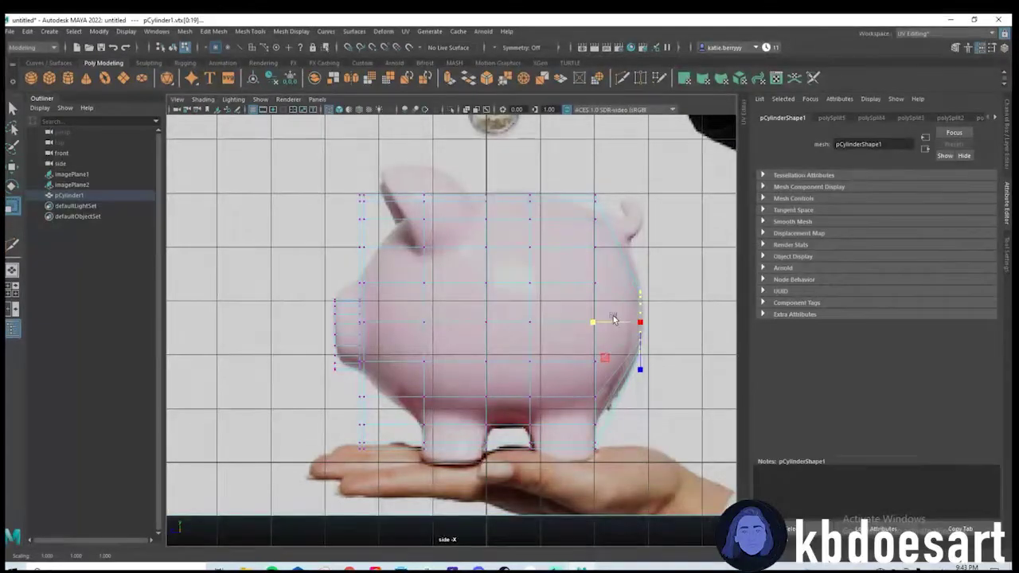
pyautogui.press('space')
pyautogui.press('space')
pyautogui.scroll(-5, 617, 329)
pyautogui.keyDown('alt'); pyautogui.moveTo(616, 329); pyautogui.dragTo(509, 342); pyautogui.keyUp('alt')
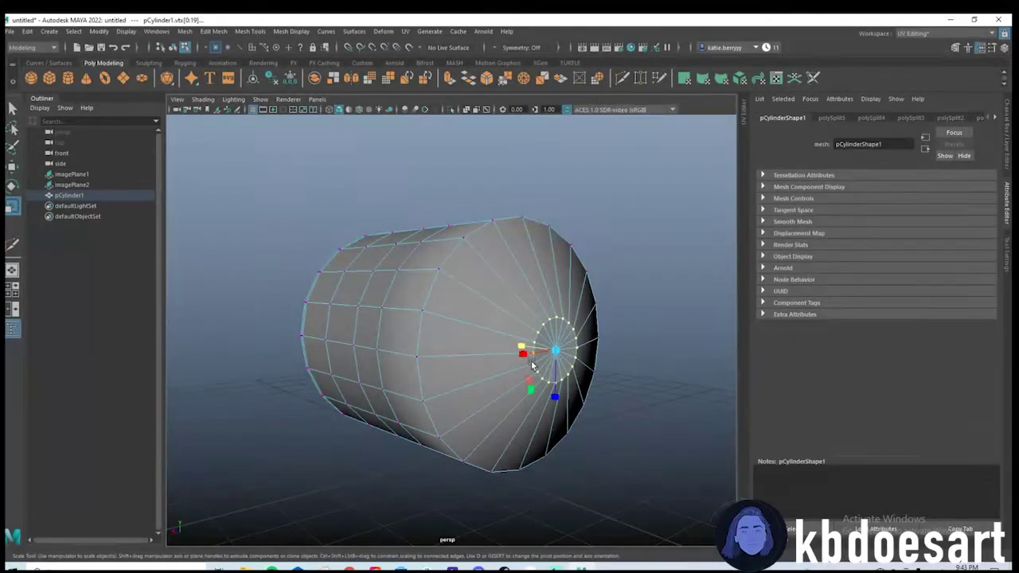
# In the side view, scale the vertex ring at the body's front end inward to match the pig's face outline.
pyautogui.press('space')
pyautogui.press('space')
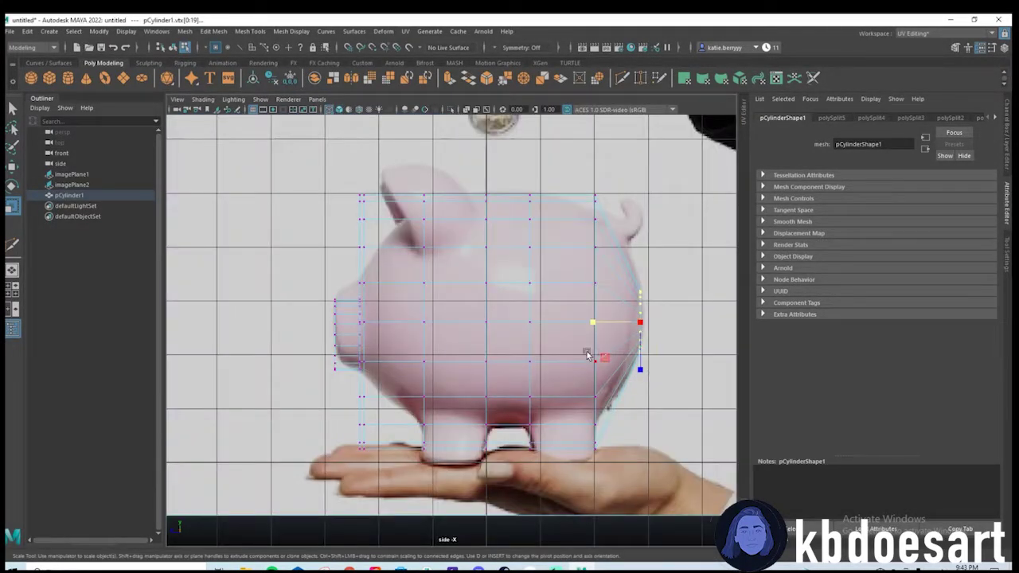
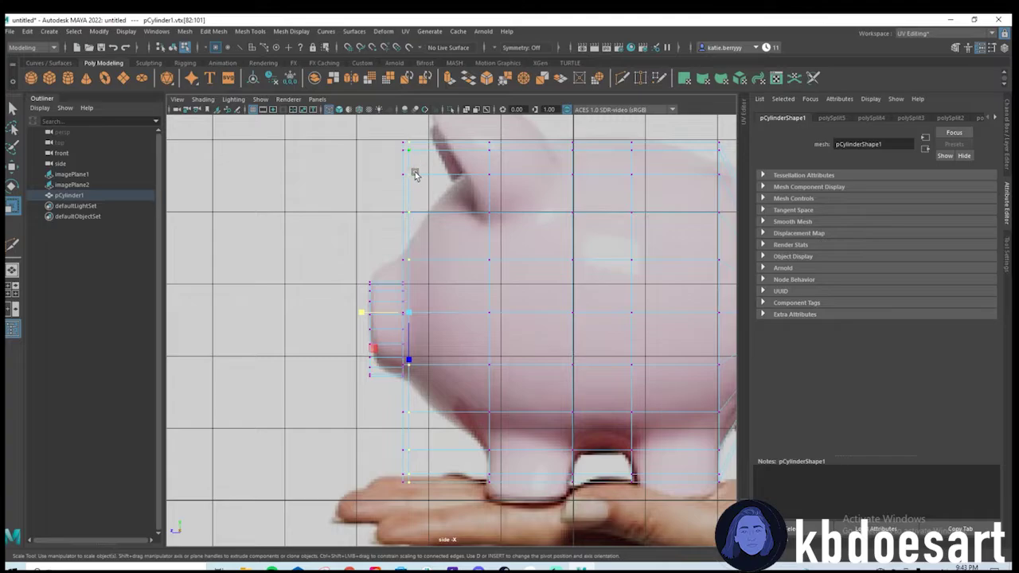
pyautogui.moveTo(366, 315); pyautogui.dragTo(394, 314)
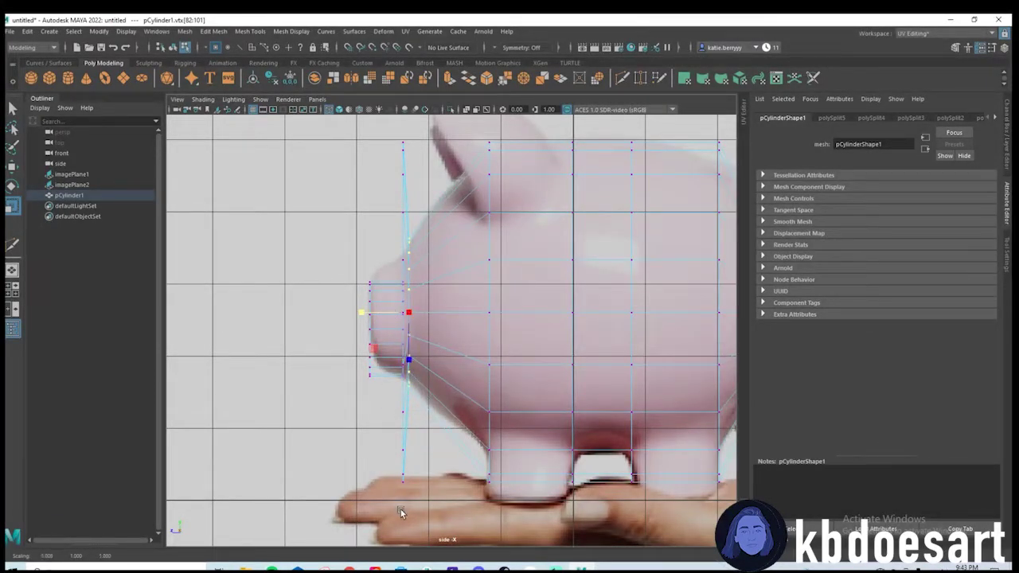
# Select the neighbouring vertex column just behind the snout and scale it inward in X and Z to about 0.38.
pyautogui.moveTo(411, 503); pyautogui.dragTo(401, 406)
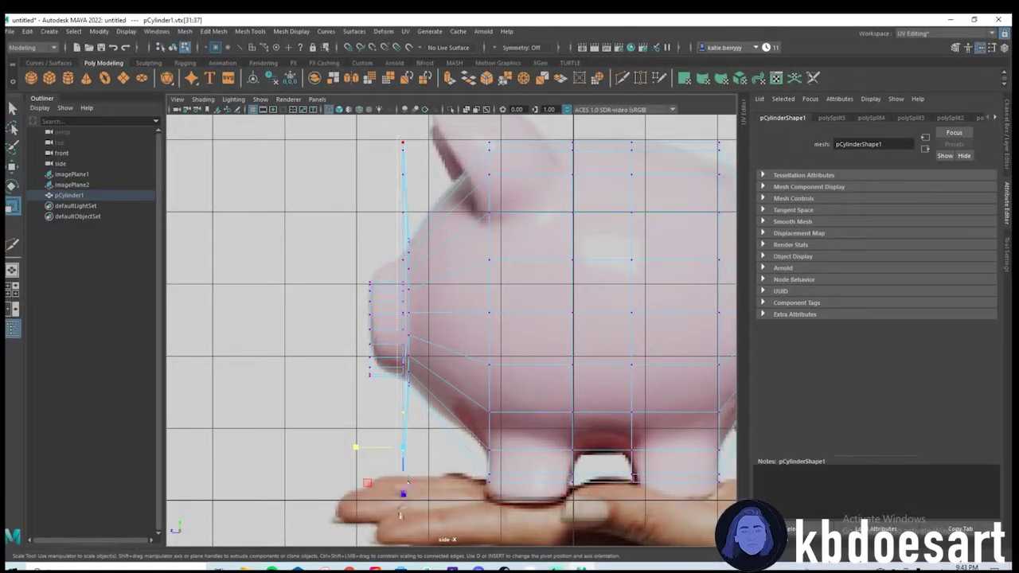
pyautogui.moveTo(405, 528); pyautogui.dragTo(406, 528)
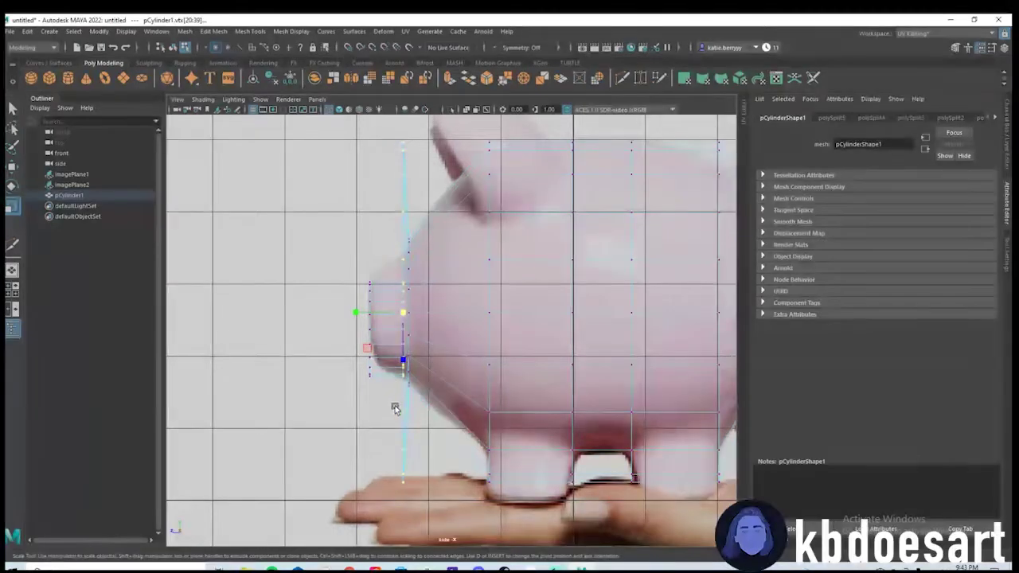
pyautogui.moveTo(358, 316); pyautogui.dragTo(388, 314)
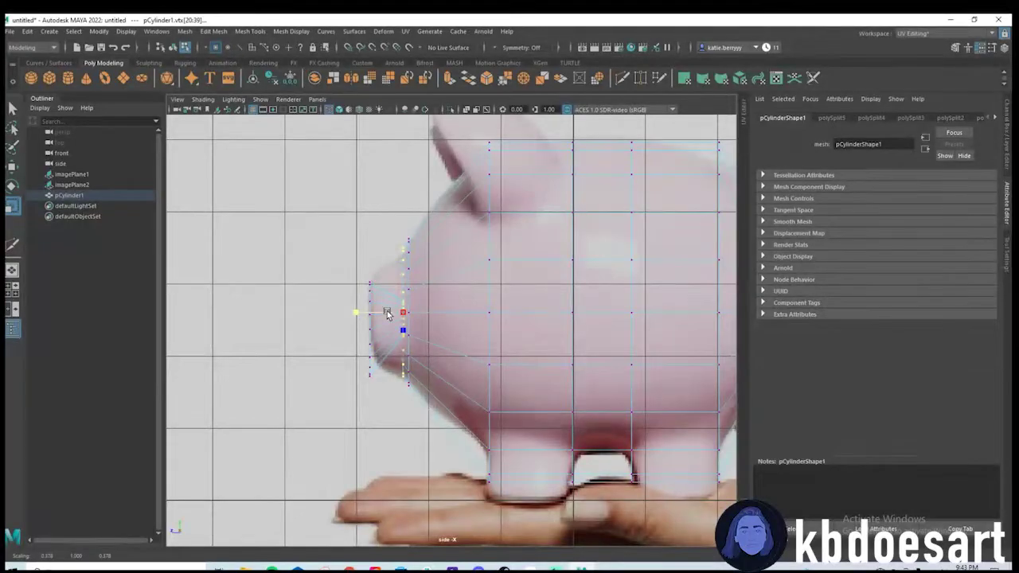
pyautogui.scroll(8, 578, 332)
pyautogui.keyDown('alt'); pyautogui.moveTo(371, 316); pyautogui.dragTo(562, 359, button='middle'); pyautogui.keyUp('alt')
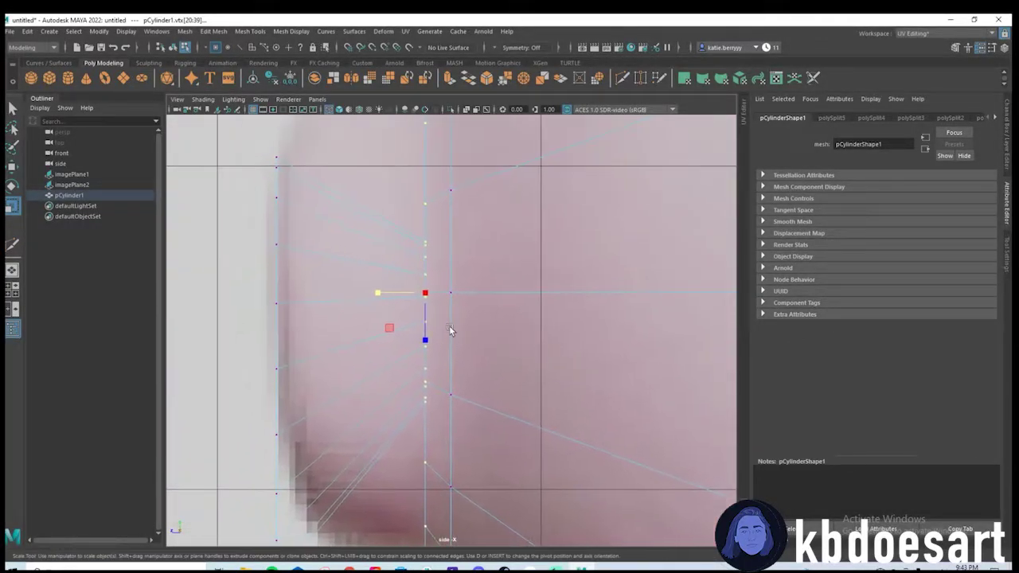
pyautogui.scroll(1, 451, 330)
pyautogui.moveTo(418, 432); pyautogui.dragTo(432, 434)
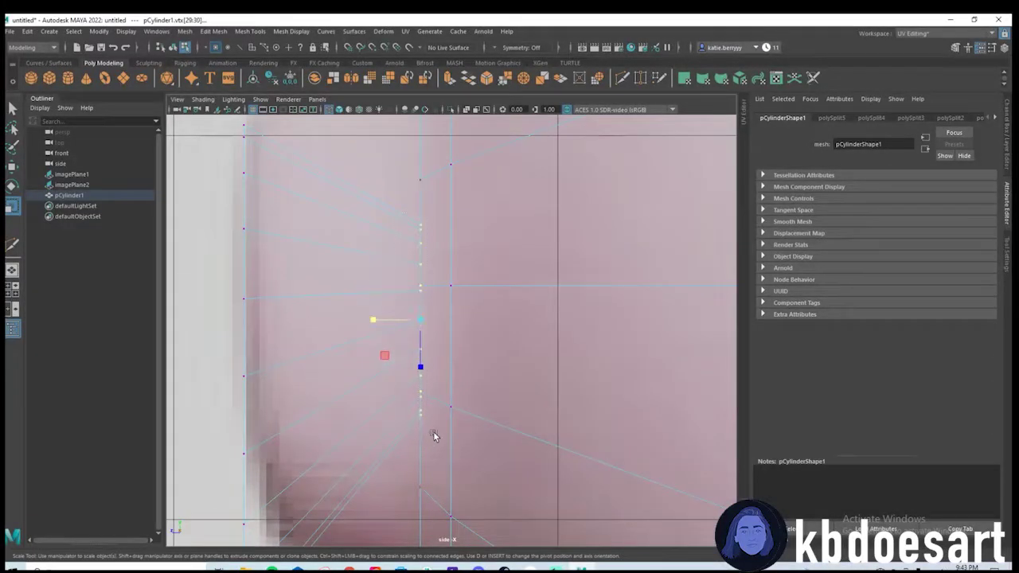
# In the perspective view, select only the full inner vertex loop at the pinched base of the snout for scaling.
pyautogui.press('space')
pyautogui.press('space')
pyautogui.keyDown('alt'); pyautogui.moveTo(475, 337); pyautogui.dragTo(506, 367); pyautogui.keyUp('alt')
pyautogui.scroll(4, 646, 314)
pyautogui.scroll(5, 522, 370)
pyautogui.keyDown('alt'); pyautogui.moveTo(528, 371); pyautogui.dragTo(568, 279, button='middle'); pyautogui.keyUp('alt')
pyautogui.click(431, 381)
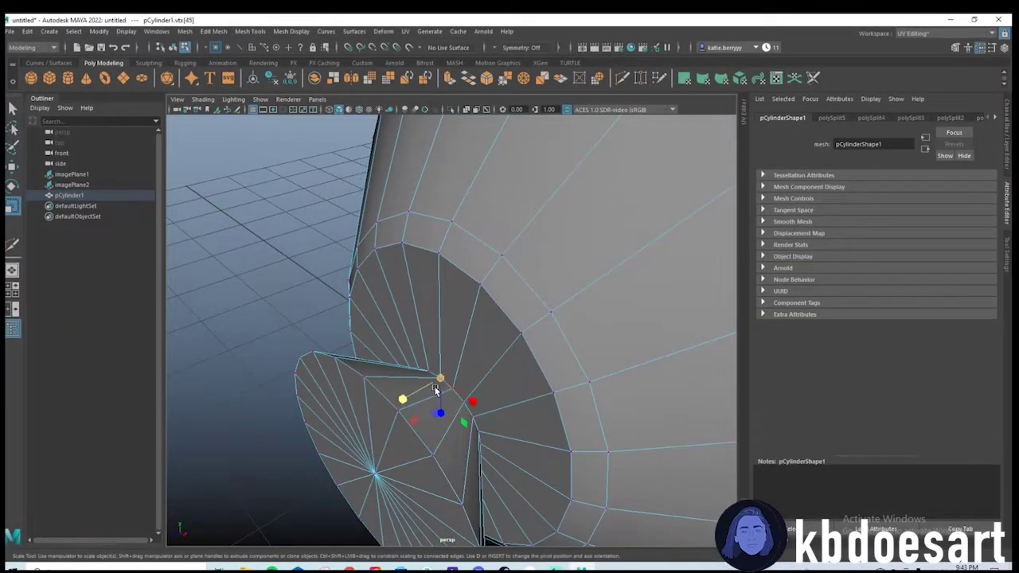
pyautogui.scroll(5, 441, 328)
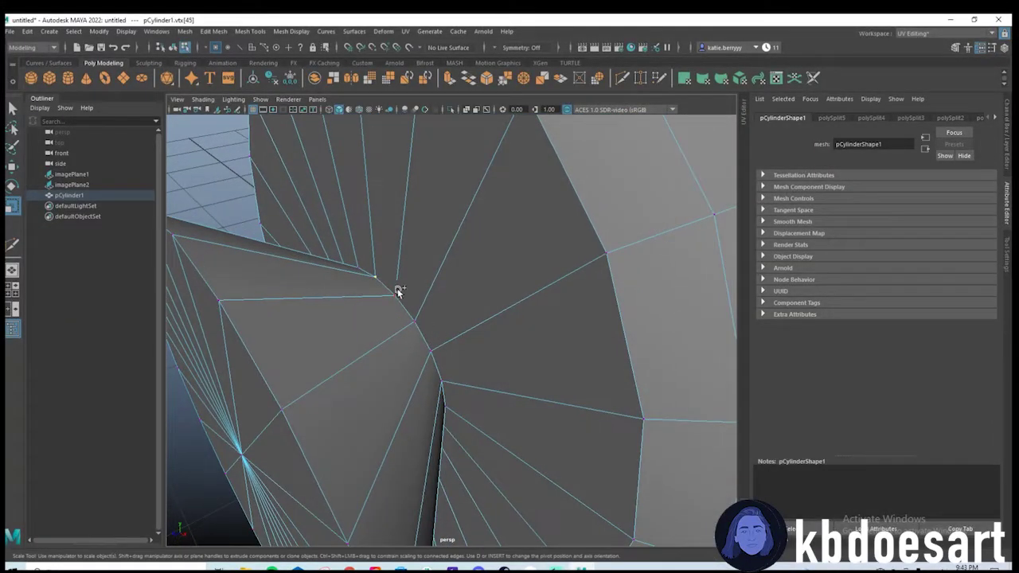
pyautogui.keyDown('shift'); pyautogui.click(399, 297); pyautogui.keyUp('shift')
pyautogui.keyDown('alt'); pyautogui.moveTo(550, 319); pyautogui.dragTo(506, 331); pyautogui.keyUp('alt')
pyautogui.press('r')
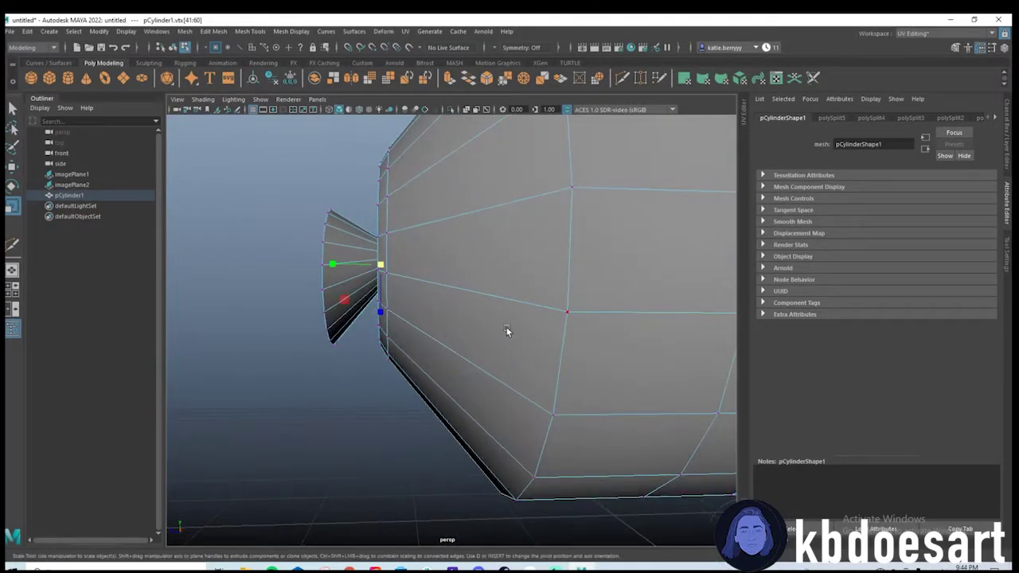
# In the side view, scale the inner snout-base loop outward so the base widens to the reference's snout thickness.
pyautogui.press('space')
pyautogui.press('space')
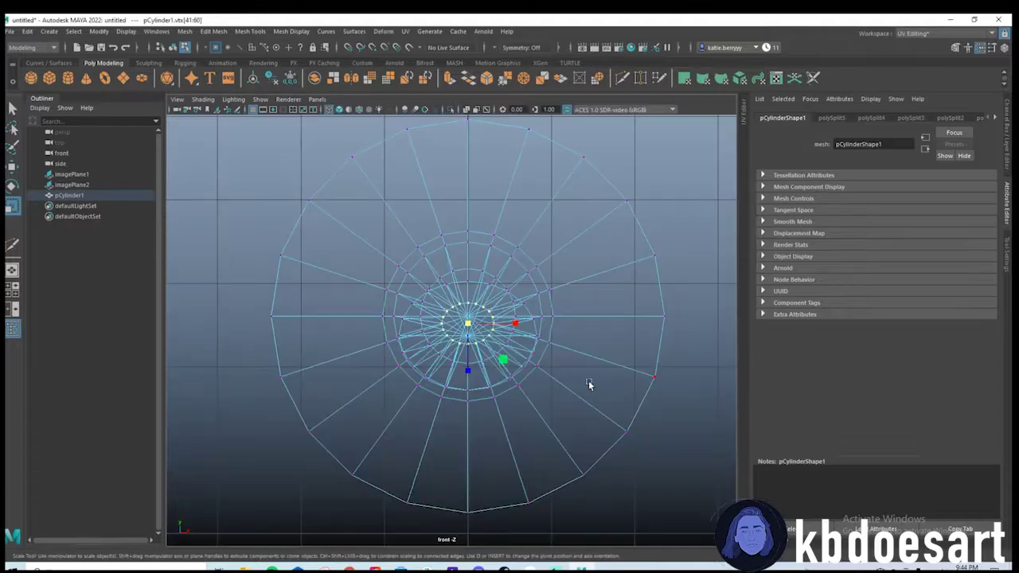
pyautogui.press('space')
pyautogui.press('space')
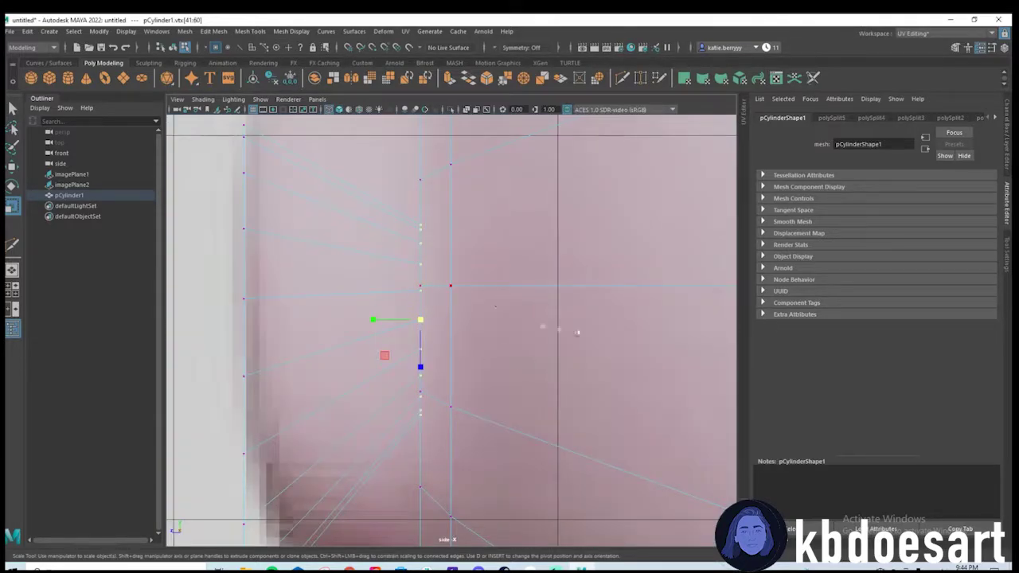
pyautogui.keyDown('alt'); pyautogui.moveTo(577, 333); pyautogui.dragTo(423, 335, button='right'); pyautogui.keyUp('alt')
pyautogui.keyDown('ctrl'); pyautogui.moveTo(402, 329); pyautogui.dragTo(403, 330); pyautogui.keyUp('ctrl')
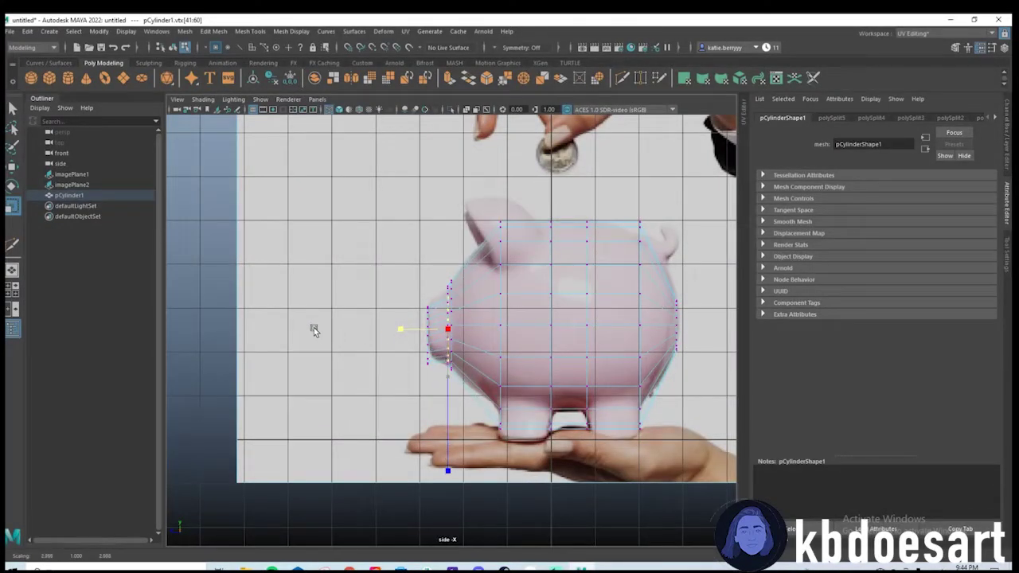
# Move the snout's front vertices up and scale them down slightly to match the front edge of the reference snout.
pyautogui.scroll(5, 309, 328)
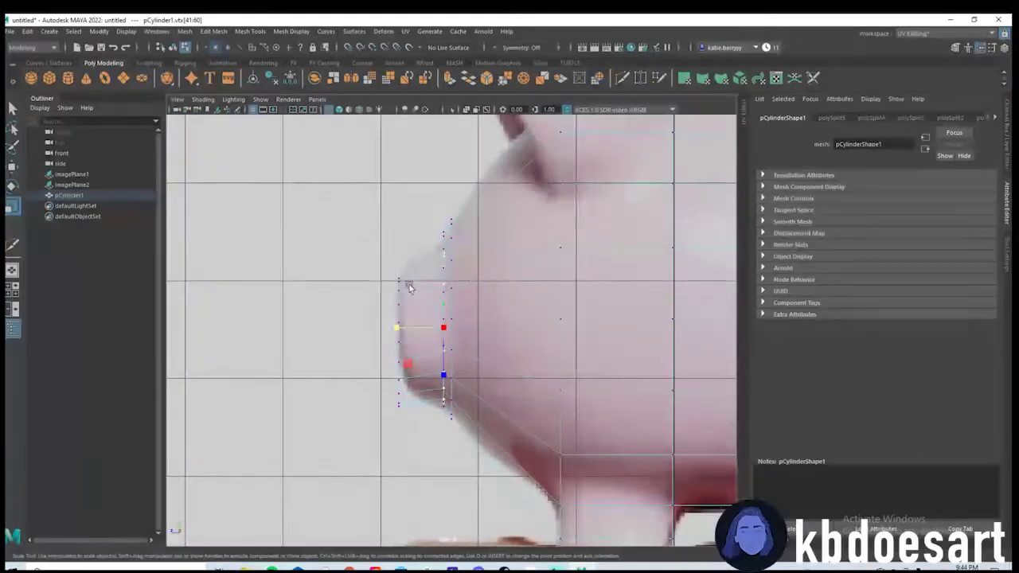
pyautogui.press('w')
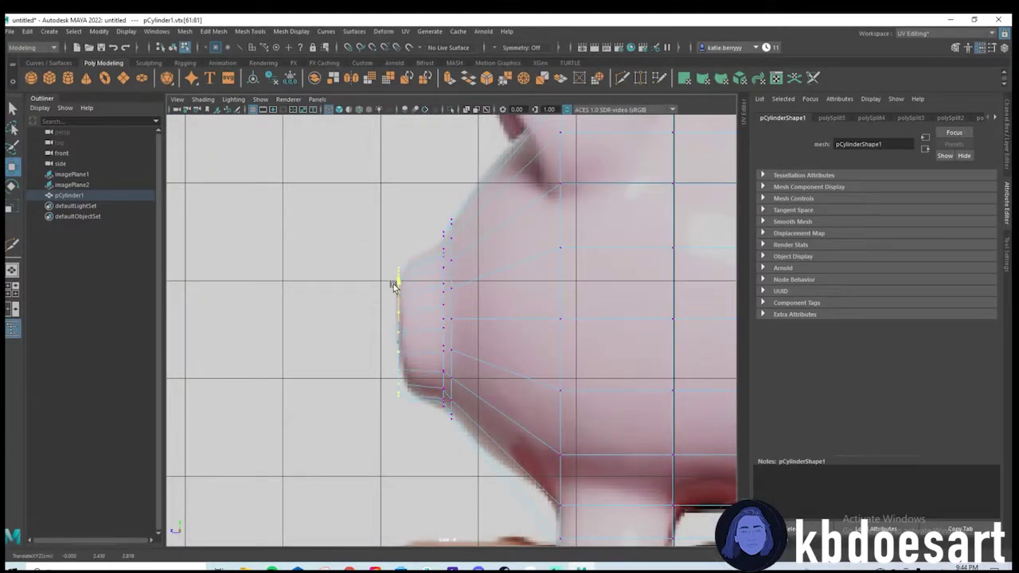
pyautogui.press('r')
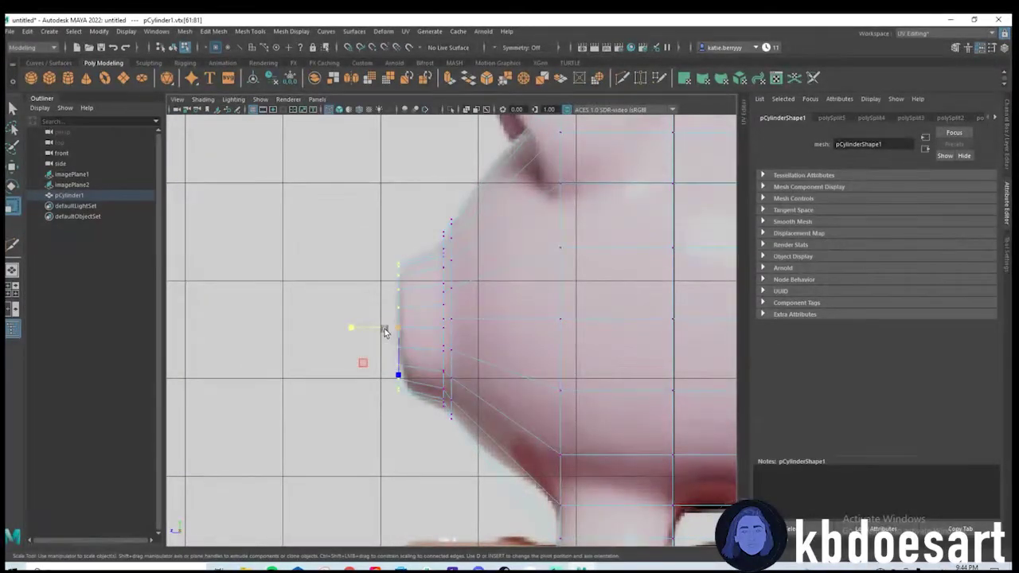
pyautogui.moveTo(384, 331); pyautogui.dragTo(386, 328)
pyautogui.scroll(2, 430, 290)
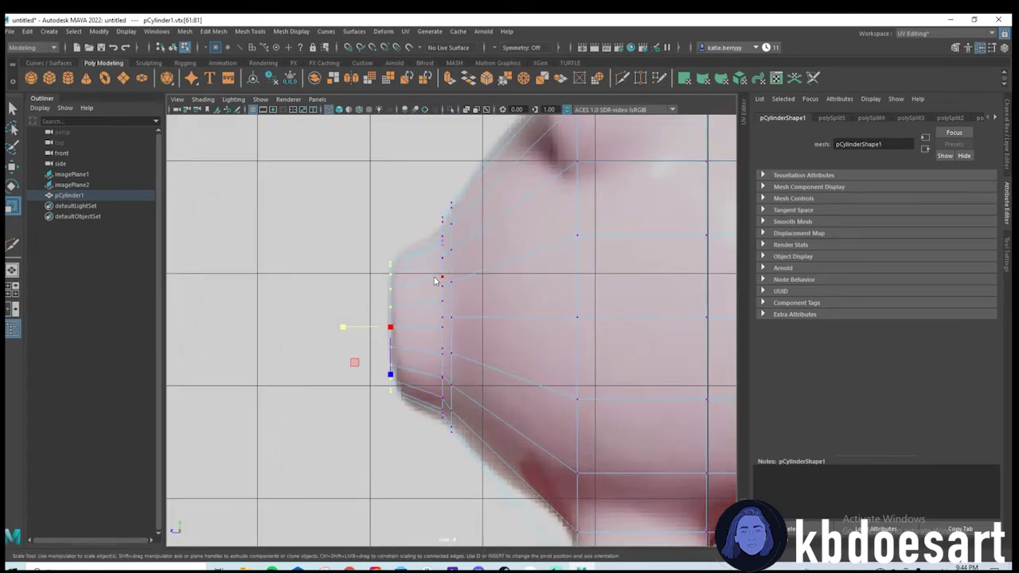
# Insert an edge loop around the middle of the snout with Multi-Cut and scale its vertices slightly outward to the reference outline.
pyautogui.keyDown('shift'); pyautogui.moveTo(434, 279); pyautogui.dragTo(363, 276, button='right'); pyautogui.keyUp('shift')
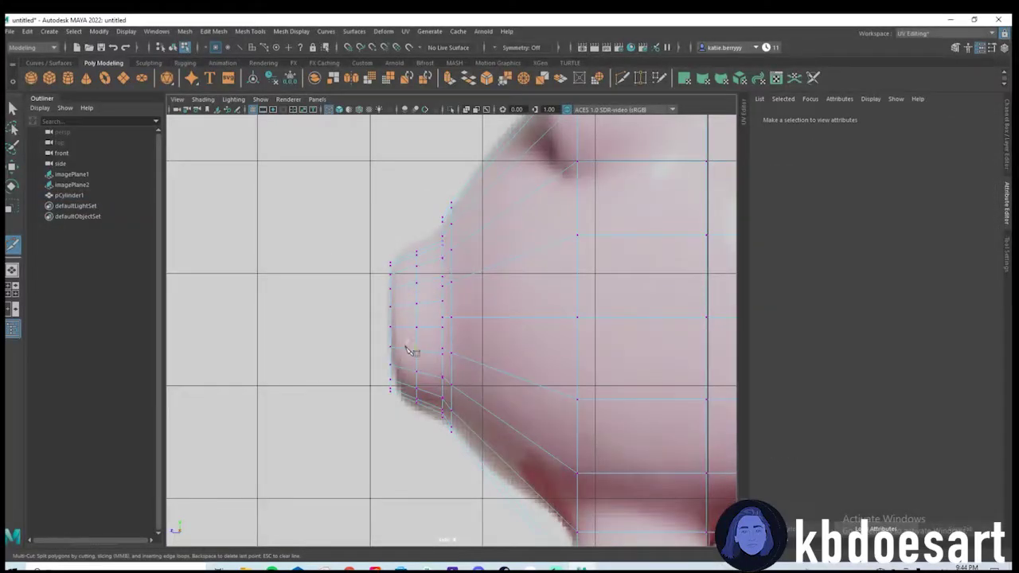
pyautogui.press('w')
pyautogui.moveTo(405, 233); pyautogui.dragTo(426, 387)
pyautogui.press('r')
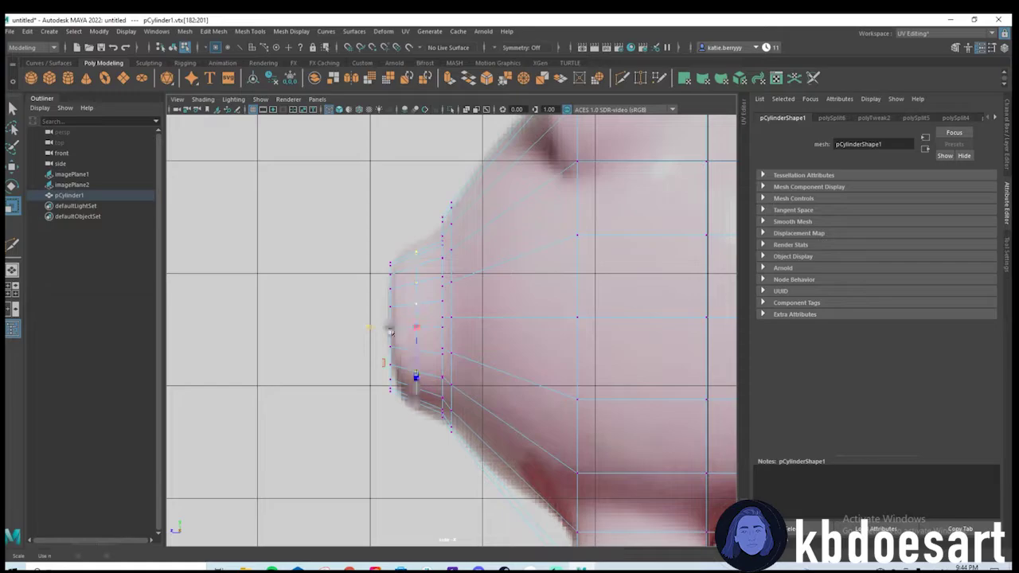
pyautogui.scroll(-6, 480, 333)
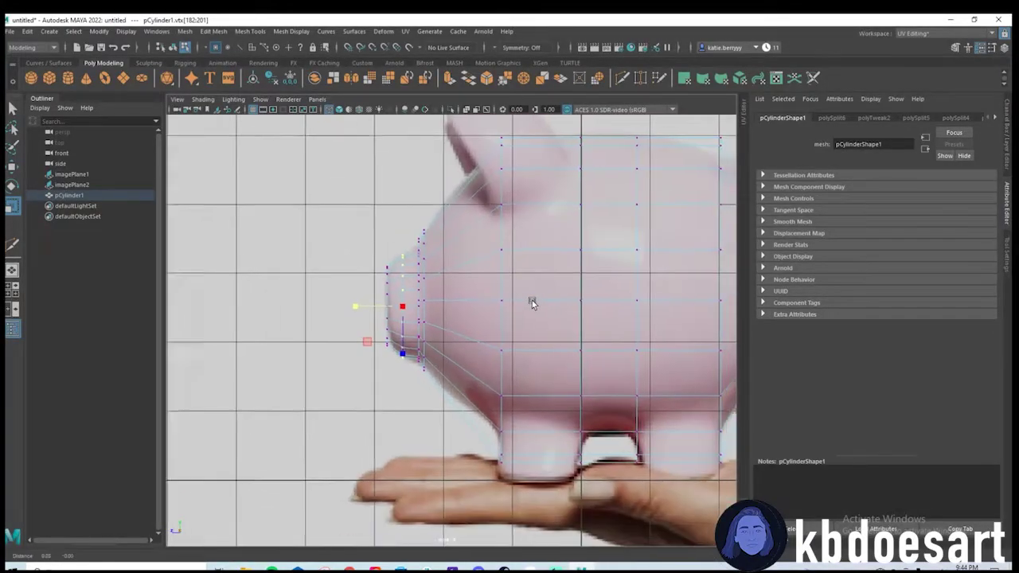
# Insert an edge loop between the snout and front leg, and move its lowest vertices up to the chin outline.
pyautogui.scroll(1, 425, 318)
pyautogui.keyDown('shift'); pyautogui.moveTo(425, 323); pyautogui.dragTo(351, 321, button='right'); pyautogui.keyUp('shift')
pyautogui.keyDown('ctrl'); pyautogui.click(418, 319); pyautogui.keyUp('ctrl')
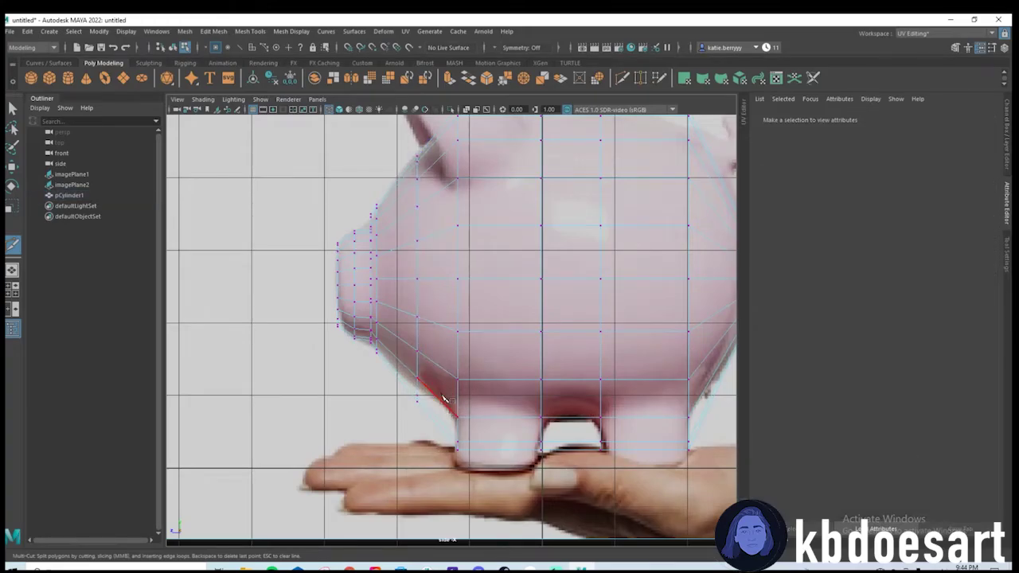
pyautogui.press('w')
pyautogui.press('q')
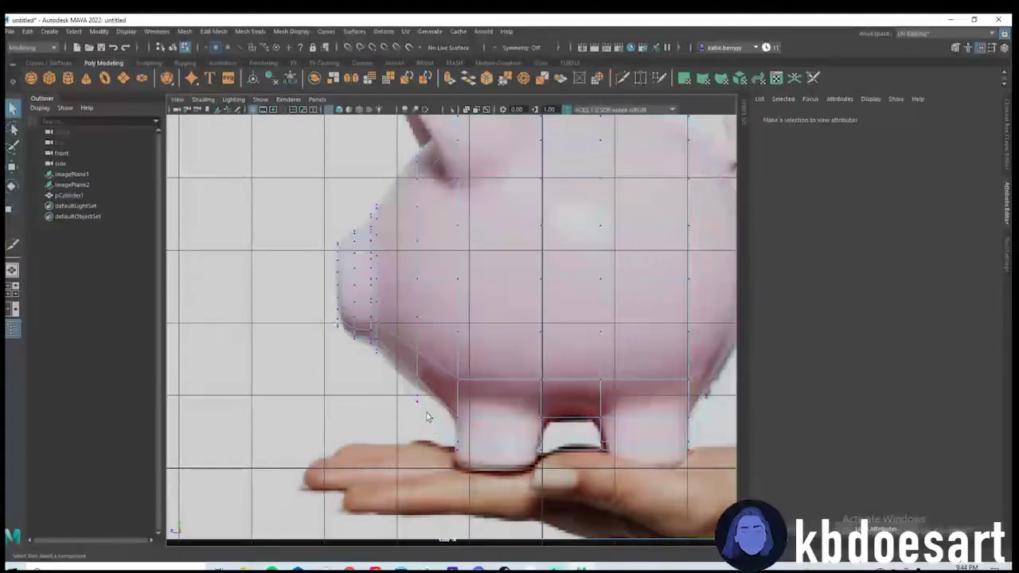
pyautogui.moveTo(427, 412); pyautogui.dragTo(396, 367)
pyautogui.press('w')
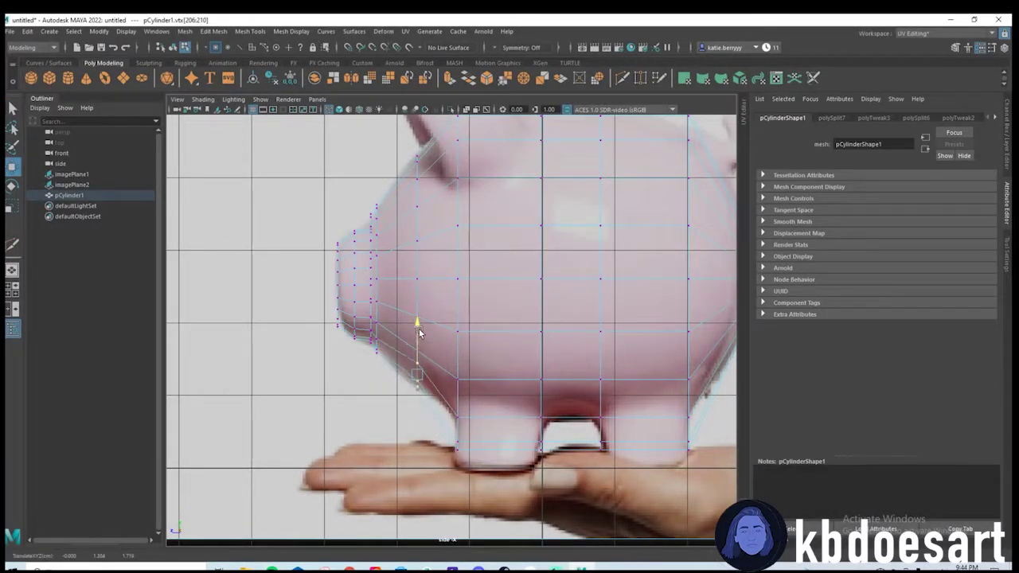
# Select the lower body vertices across the leg loops and move them up to the pig's belly line above the legs.
pyautogui.scroll(2, 419, 332)
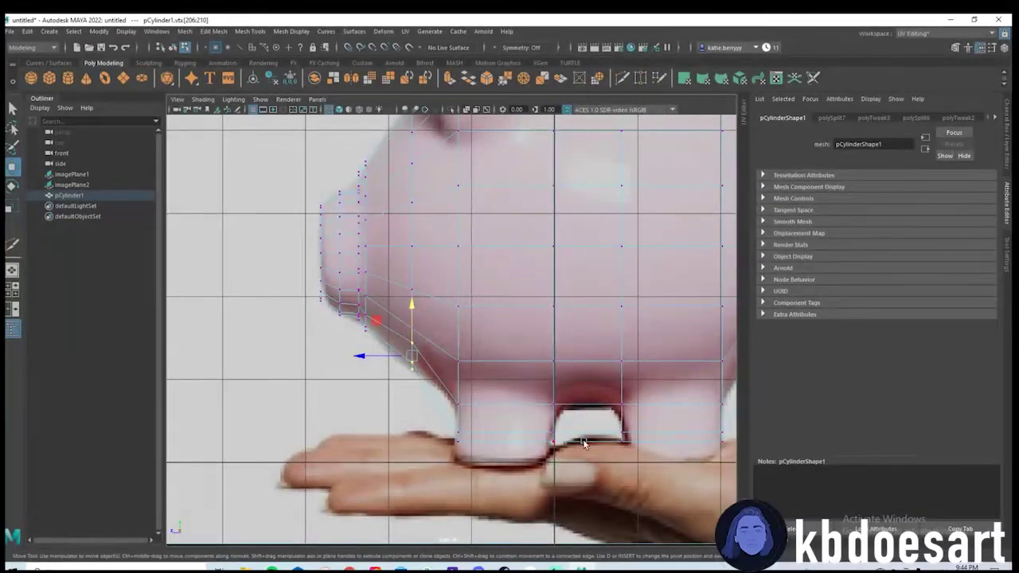
pyautogui.keyDown('alt'); pyautogui.moveTo(585, 445); pyautogui.dragTo(494, 434, button='middle'); pyautogui.keyUp('alt')
pyautogui.moveTo(697, 485); pyautogui.dragTo(335, 366)
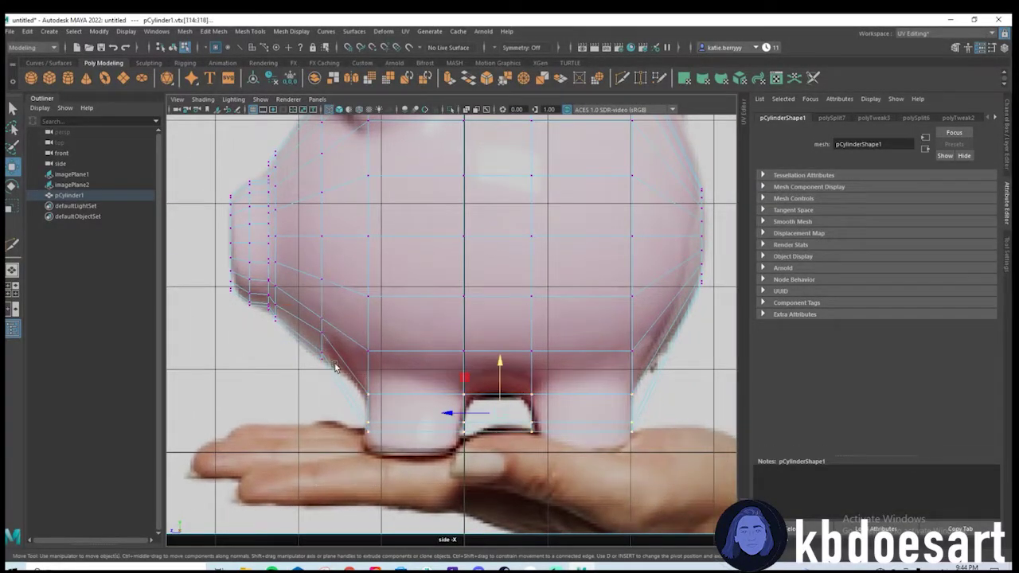
pyautogui.moveTo(694, 491); pyautogui.dragTo(340, 325)
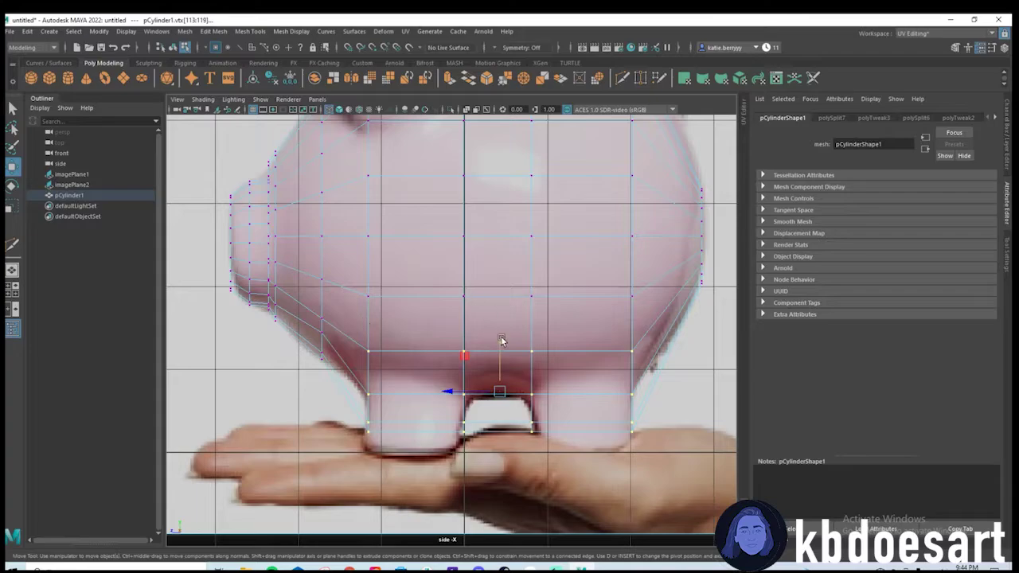
pyautogui.moveTo(501, 341); pyautogui.dragTo(495, 299)
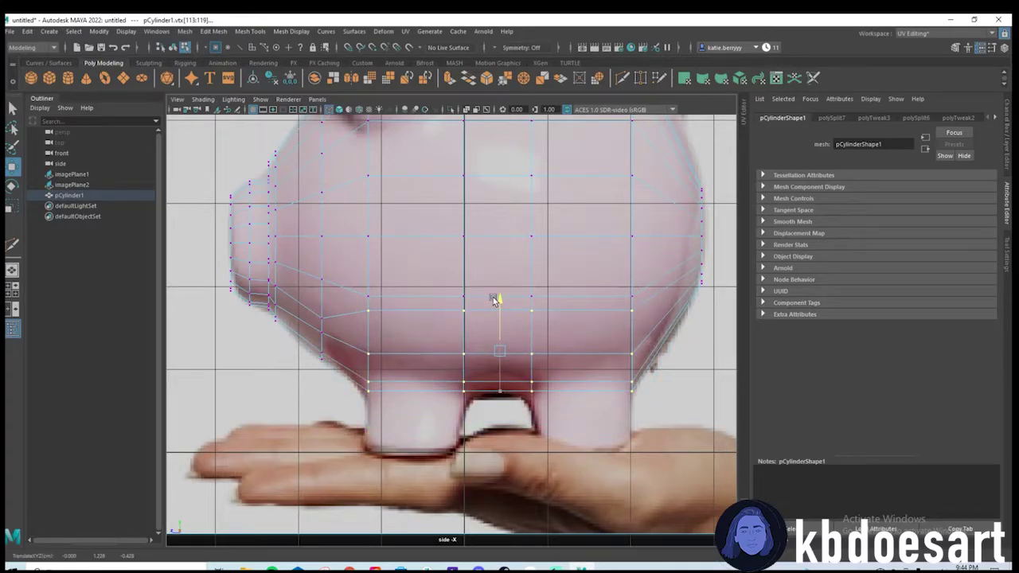
# Move the lower-side vertices on the loop between the snout and front leg slightly upward to even out the edge flow.
pyautogui.click(321, 318)
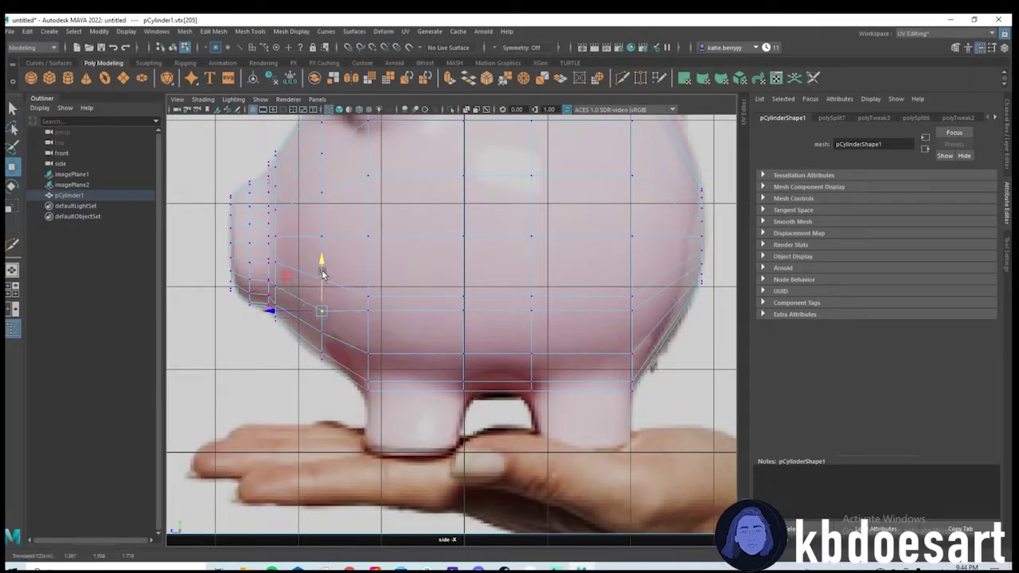
pyautogui.moveTo(310, 299); pyautogui.dragTo(335, 321)
pyautogui.moveTo(324, 278); pyautogui.dragTo(324, 267)
# Move the top vertices above the front leg and above the hind leg down to follow the pig's back outline.
pyautogui.keyDown('alt'); pyautogui.moveTo(576, 329); pyautogui.dragTo(550, 442, button='middle'); pyautogui.keyUp('alt')
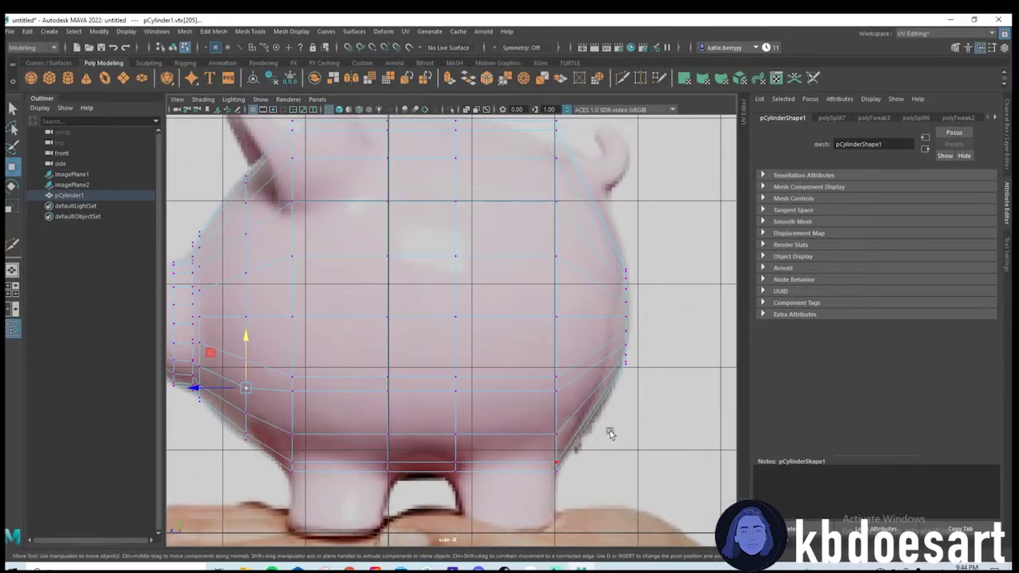
pyautogui.keyDown('alt'); pyautogui.moveTo(526, 234); pyautogui.dragTo(574, 312, button='middle'); pyautogui.keyUp('alt')
pyautogui.moveTo(311, 182); pyautogui.dragTo(380, 267)
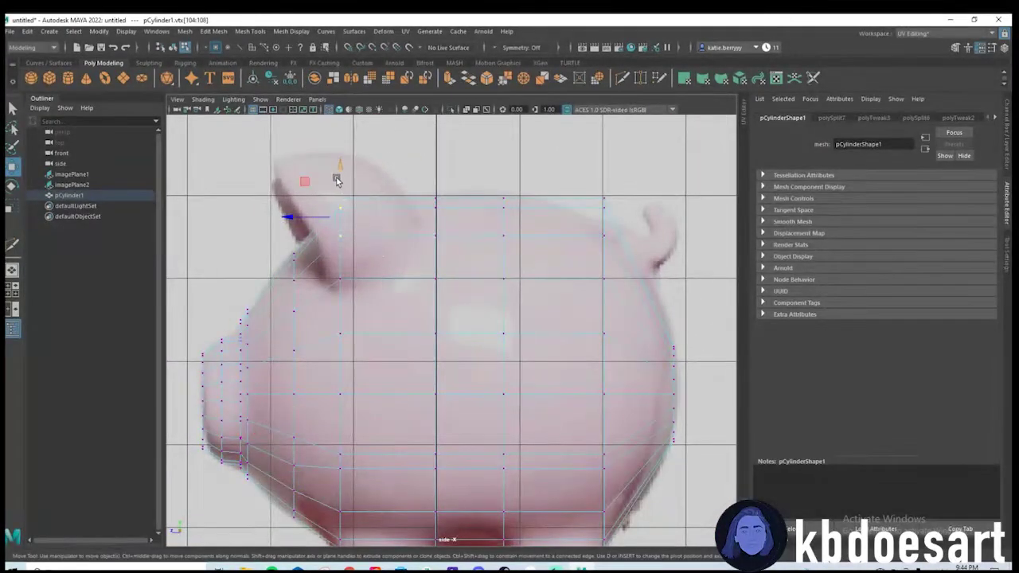
pyautogui.moveTo(336, 181); pyautogui.dragTo(342, 186)
pyautogui.moveTo(598, 178)
pyautogui.mouseDown()
pyautogui.moveTo(614, 243)
pyautogui.moveTo(607, 194)
pyautogui.mouseUp()
# Insert an edge loop between the hind leg loop and the rear end of the body.
pyautogui.scroll(10, 607, 193)
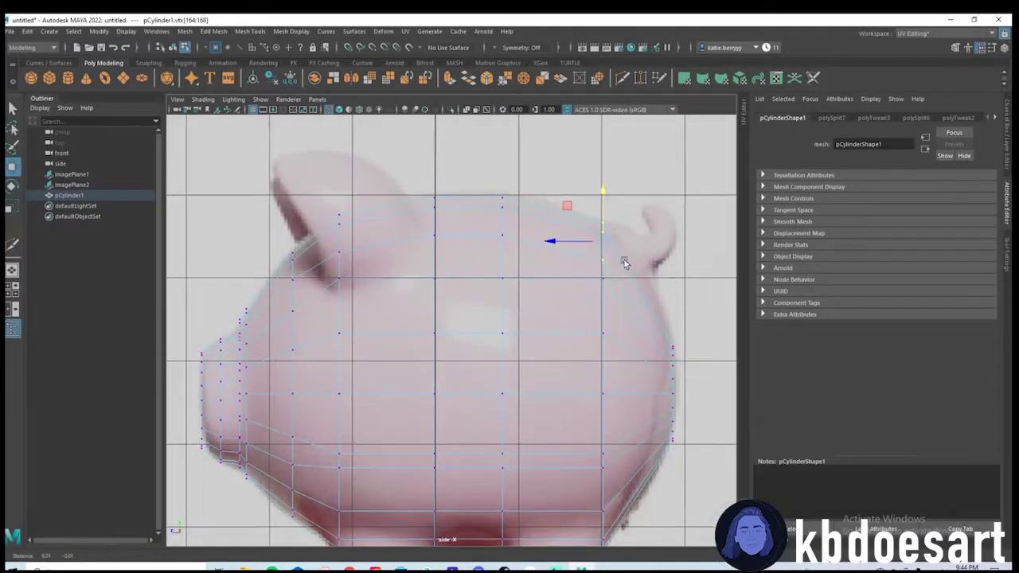
pyautogui.keyDown('shift'); pyautogui.moveTo(505, 177); pyautogui.dragTo(464, 181, button='right'); pyautogui.keyUp('shift')
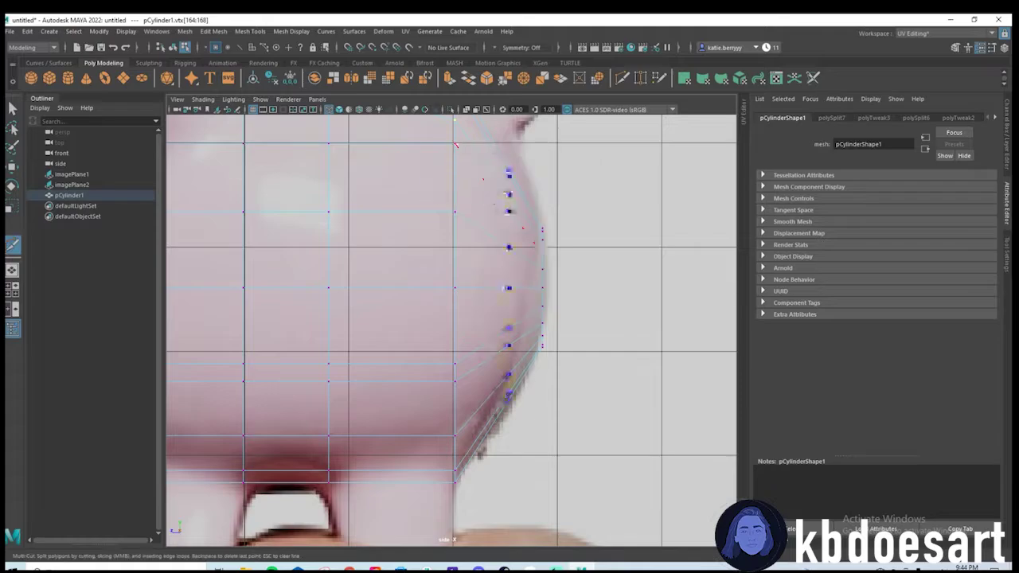
pyautogui.press('q')
pyautogui.keyDown('alt'); pyautogui.moveTo(512, 438); pyautogui.dragTo(514, 458, button='middle'); pyautogui.keyUp('alt')
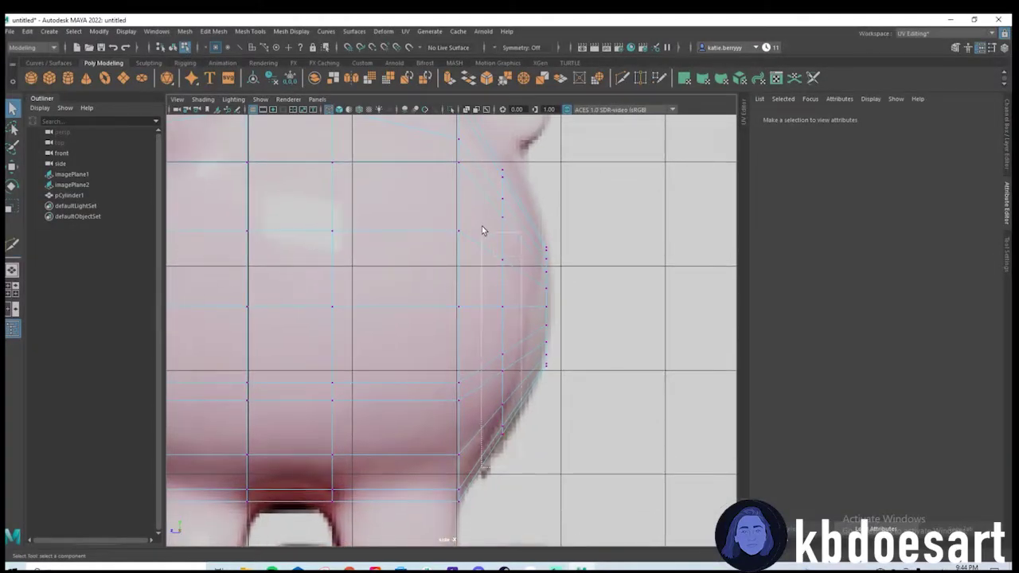
# Move the upper, middle and lower vertices of the rear edge loop outward to follow the pig's rump outline.
pyautogui.moveTo(485, 148); pyautogui.dragTo(516, 181)
pyautogui.keyDown('alt'); pyautogui.moveTo(510, 188); pyautogui.dragTo(508, 249, button='middle'); pyautogui.keyUp('alt')
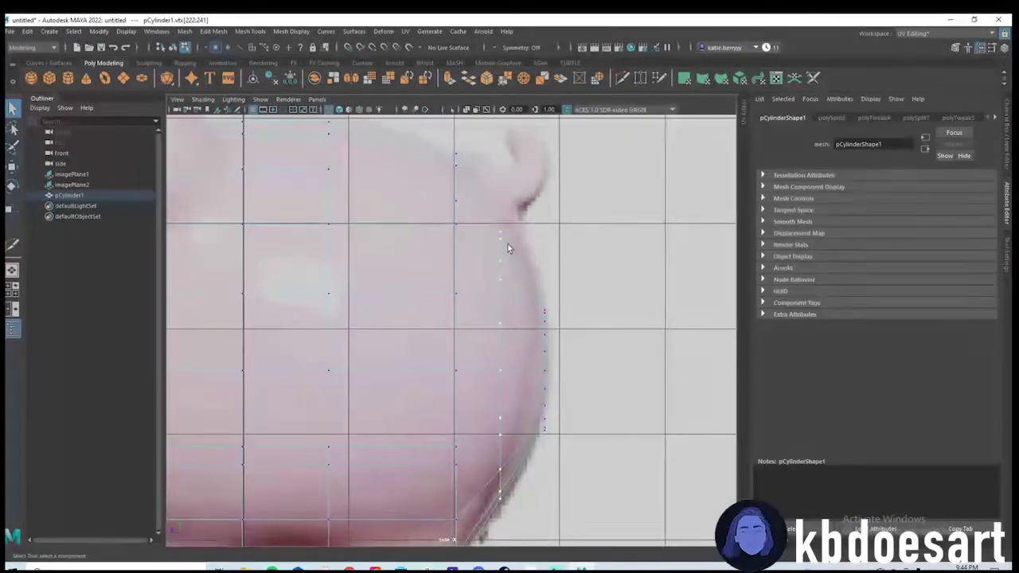
pyautogui.press('w')
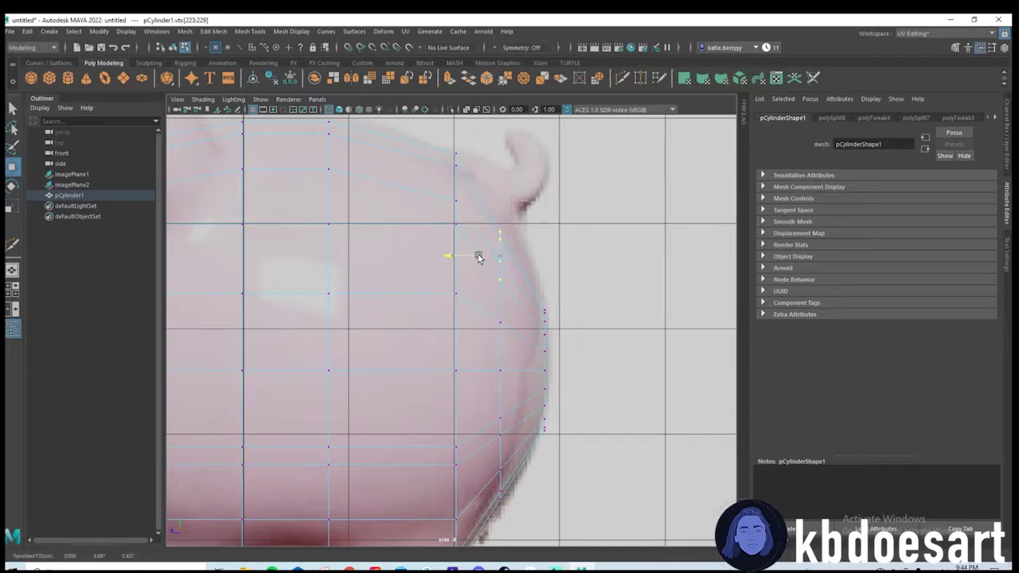
pyautogui.click(483, 327)
pyautogui.keyDown('alt'); pyautogui.moveTo(503, 358); pyautogui.dragTo(480, 310, button='middle'); pyautogui.keyUp('alt')
pyautogui.moveTo(473, 310); pyautogui.dragTo(476, 372)
pyautogui.keyDown('alt'); pyautogui.moveTo(475, 372); pyautogui.dragTo(466, 323, button='middle'); pyautogui.keyUp('alt')
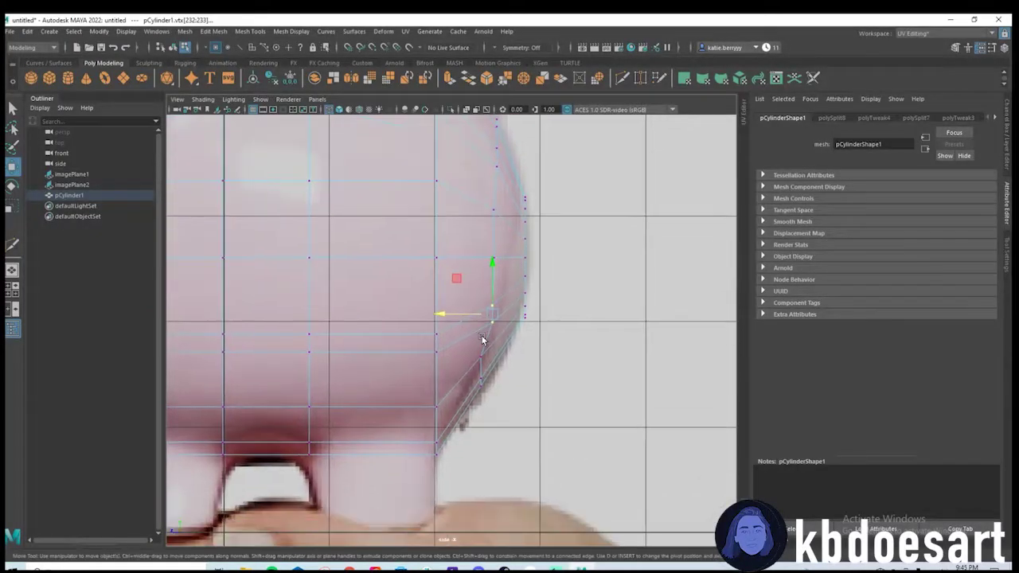
pyautogui.moveTo(485, 360); pyautogui.dragTo(471, 355)
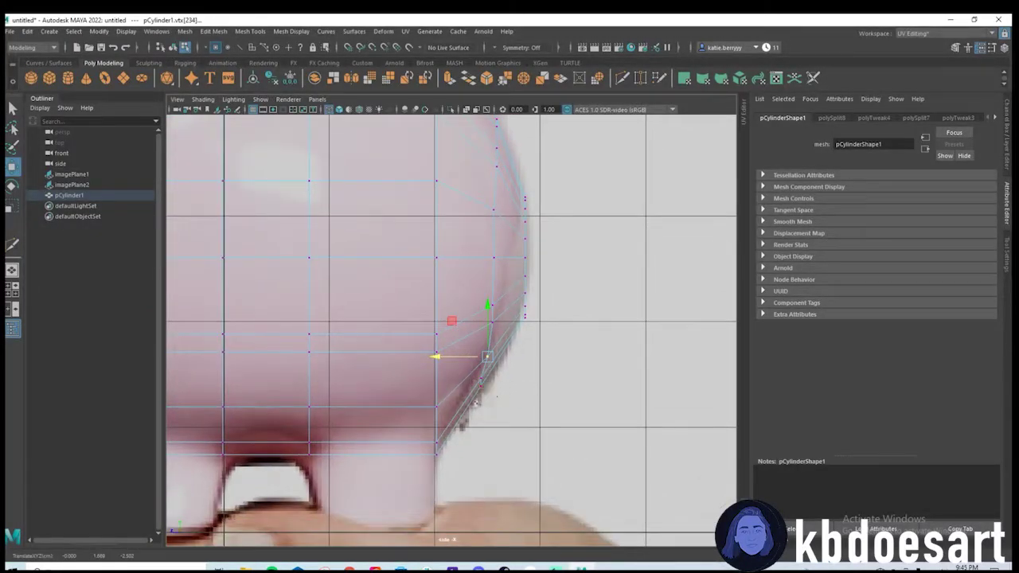
pyautogui.keyDown('alt'); pyautogui.moveTo(476, 403); pyautogui.dragTo(599, 320, button='middle'); pyautogui.keyUp('alt')
# Return the pig mesh to object mode and show the front reference image in the front view.
pyautogui.press('space')
pyautogui.press('space')
pyautogui.keyDown('alt'); pyautogui.moveTo(436, 248); pyautogui.dragTo(548, 289); pyautogui.keyUp('alt')
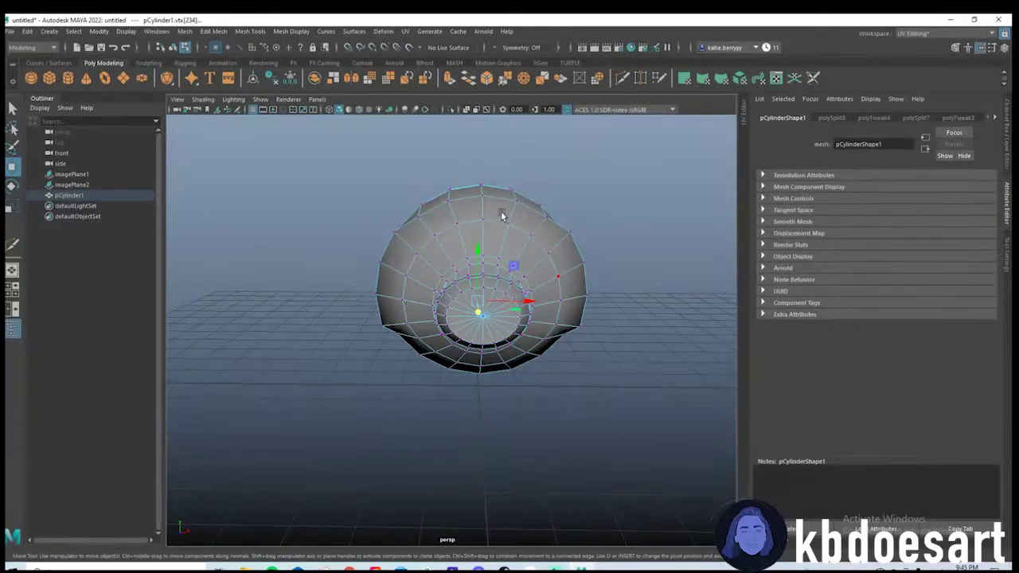
pyautogui.moveTo(500, 211); pyautogui.dragTo(537, 189, button='right')
pyautogui.keyDown('alt'); pyautogui.moveTo(473, 268); pyautogui.dragTo(489, 309); pyautogui.keyUp('alt')
pyautogui.press('space')
pyautogui.press('space')
pyautogui.click(110, 174)
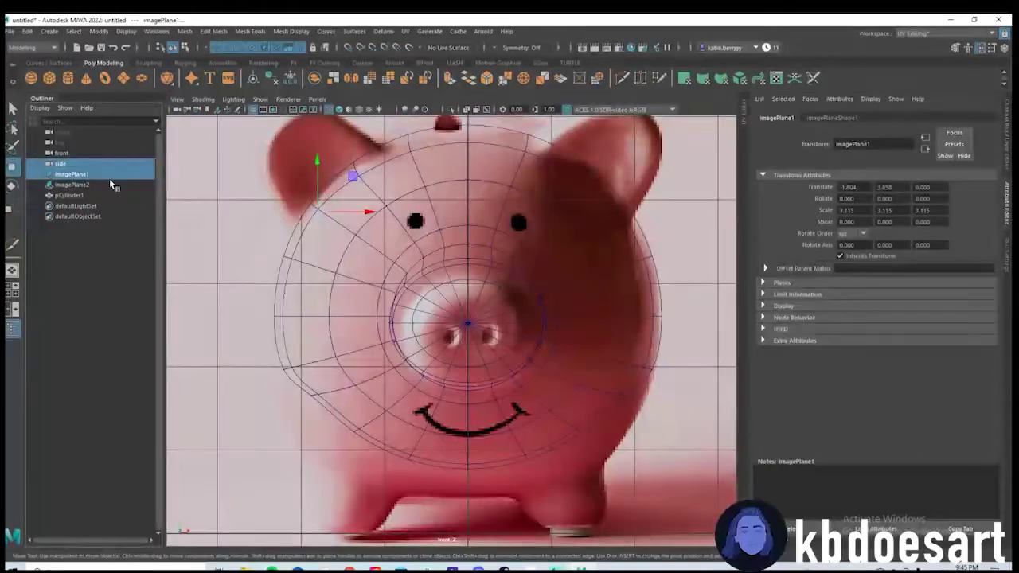
pyautogui.keyDown('alt'); pyautogui.moveTo(334, 145); pyautogui.dragTo(328, 213, button='middle'); pyautogui.keyUp('alt')
# Select the three upper-side faces on each side of the head where the ears attach.
pyautogui.click(352, 232)
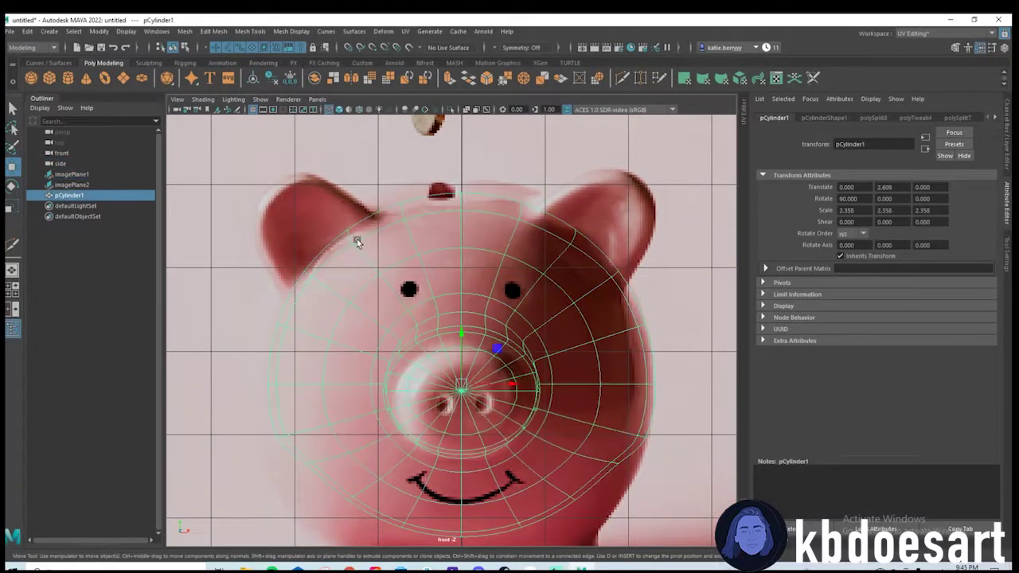
pyautogui.moveTo(351, 238); pyautogui.dragTo(350, 267, button='right')
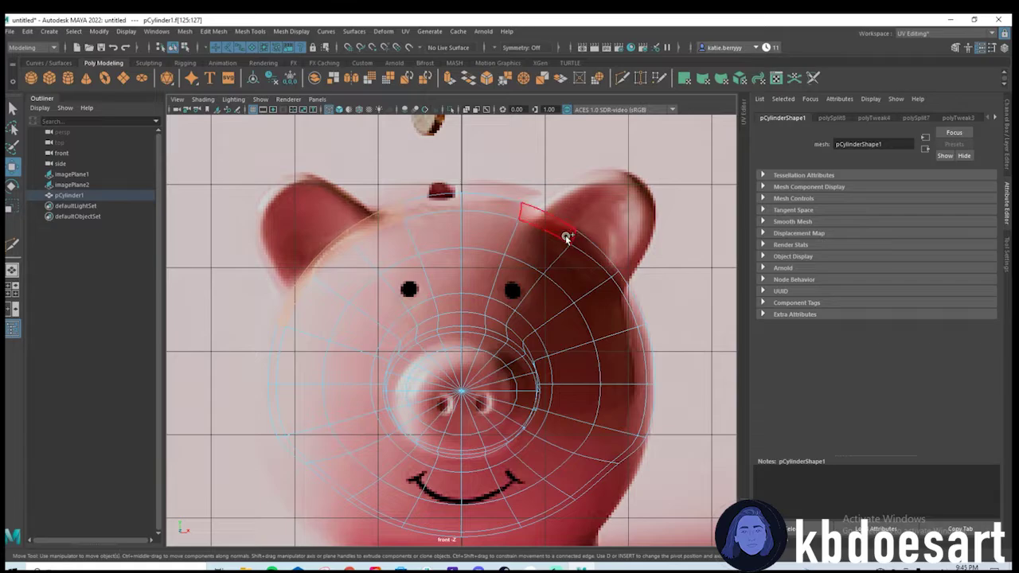
pyautogui.keyDown('shift'); pyautogui.click(567, 237); pyautogui.keyUp('shift')
pyautogui.keyDown('shift'); pyautogui.click(596, 259); pyautogui.keyUp('shift')
pyautogui.keyDown('shift'); pyautogui.click(627, 302); pyautogui.keyUp('shift')
pyautogui.press('space')
pyautogui.press('space')
pyautogui.keyDown('alt'); pyautogui.moveTo(484, 225); pyautogui.dragTo(512, 253); pyautogui.keyUp('alt')
# Extrude the selected ear faces with 1 division and an offset of 0.14.
pyautogui.hotkey('ctrl', 'e')
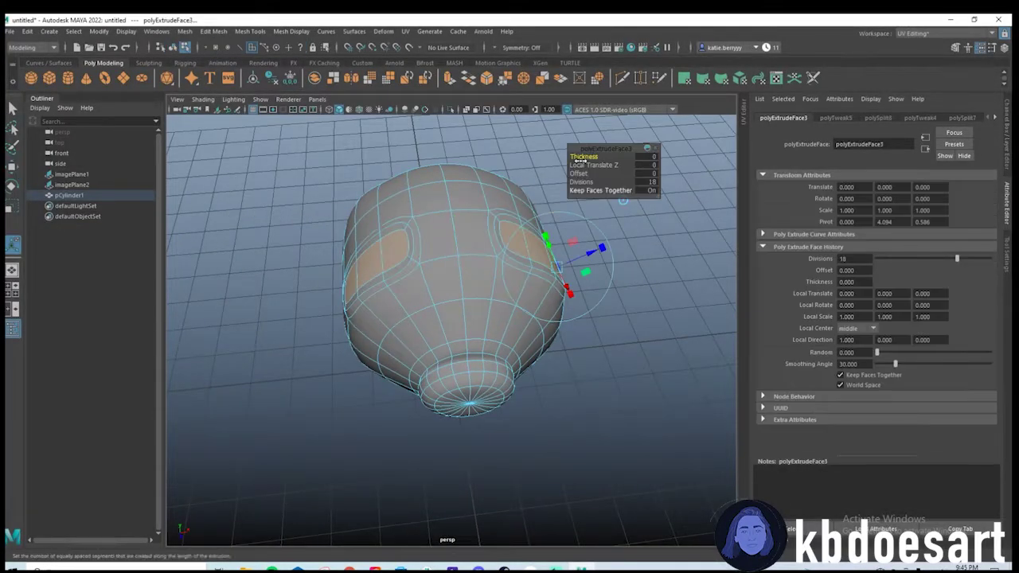
pyautogui.moveTo(585, 157)
pyautogui.mouseDown()
pyautogui.moveTo(578, 174)
pyautogui.moveTo(587, 174)
pyautogui.mouseUp()
pyautogui.hotkey('ctrl', 'z')
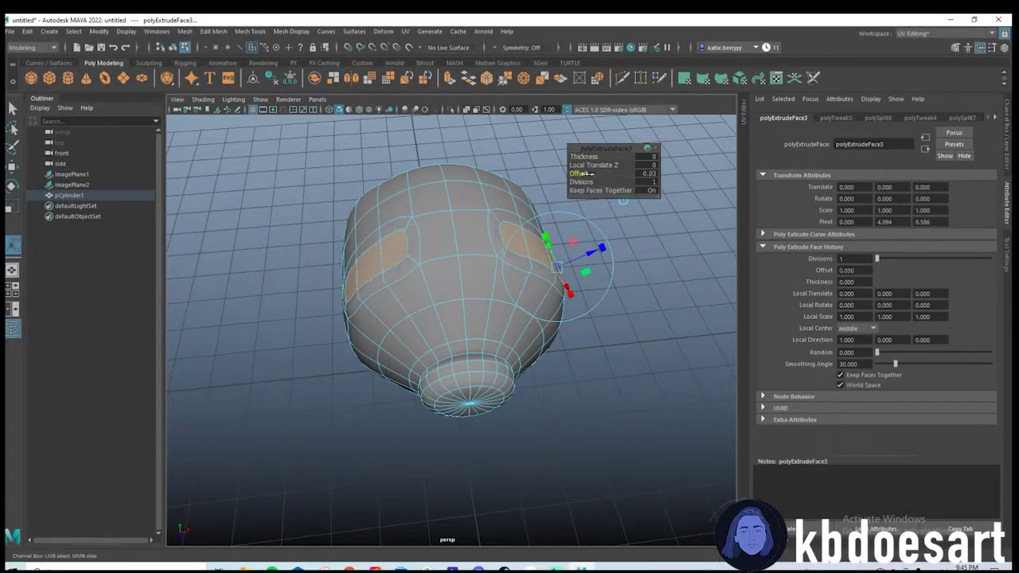
pyautogui.press('space')
pyautogui.press('space')
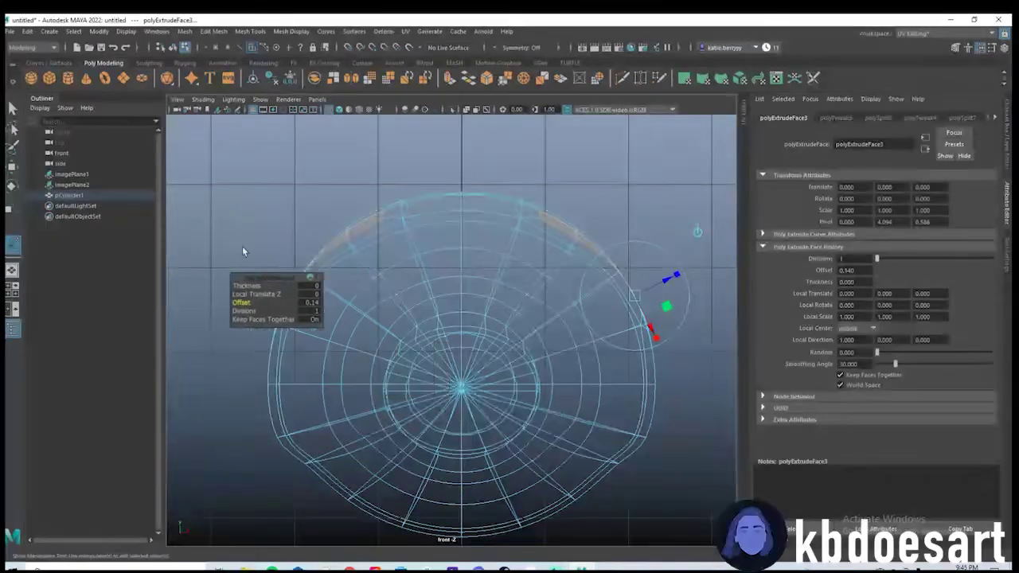
# Show the front reference image again and increase the ear extrusion's offset to 0.38, keeping its thickness at 0.
pyautogui.click(81, 174)
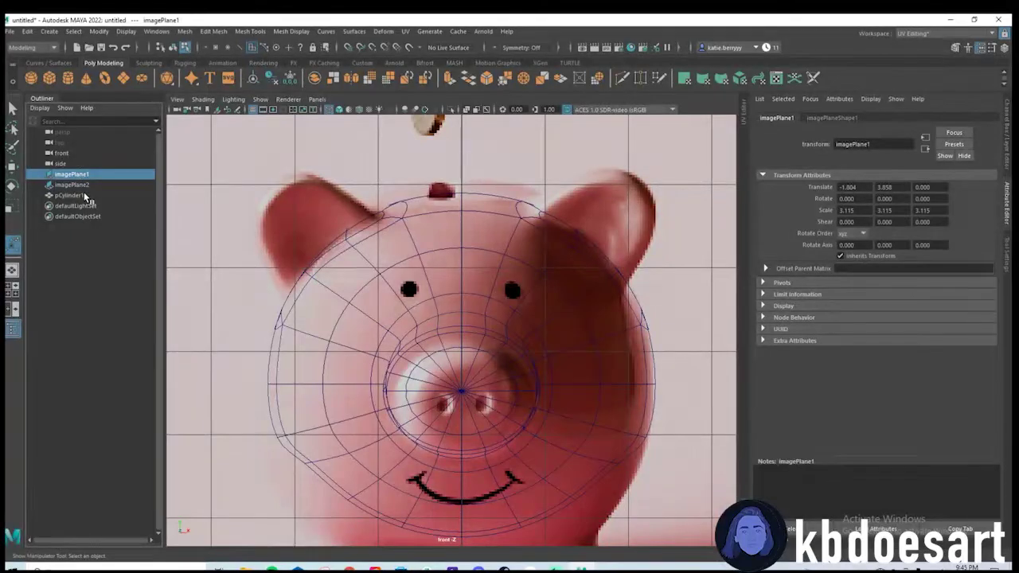
pyautogui.click(69, 196)
pyautogui.moveTo(229, 214); pyautogui.dragTo(225, 137)
pyautogui.keyDown('alt'); pyautogui.moveTo(371, 232); pyautogui.dragTo(392, 244, button='middle'); pyautogui.keyUp('alt')
pyautogui.keyDown('alt'); pyautogui.moveTo(392, 244); pyautogui.dragTo(431, 242, button='right'); pyautogui.keyUp('alt')
pyautogui.scroll(2, 377, 257)
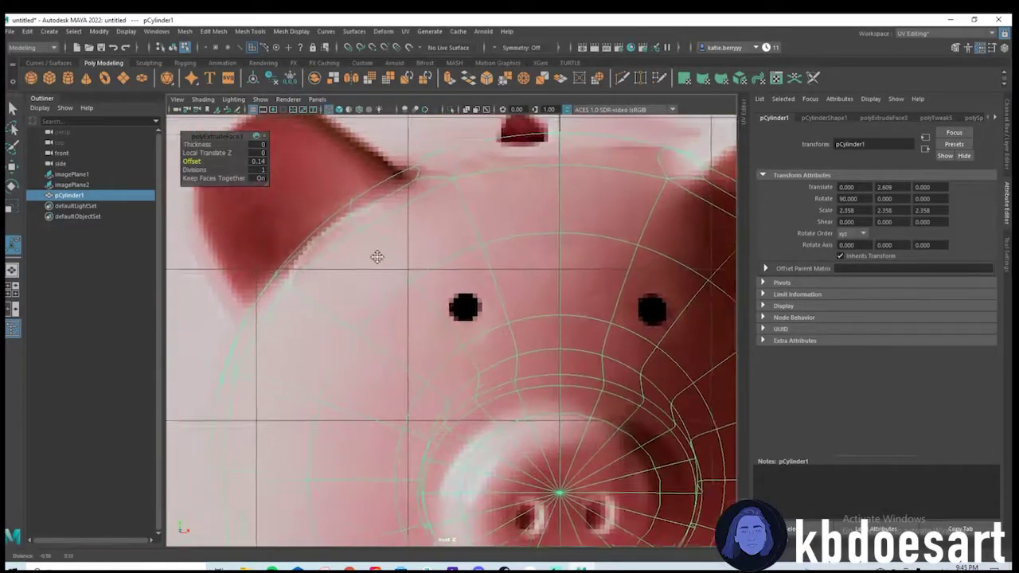
pyautogui.click(205, 145)
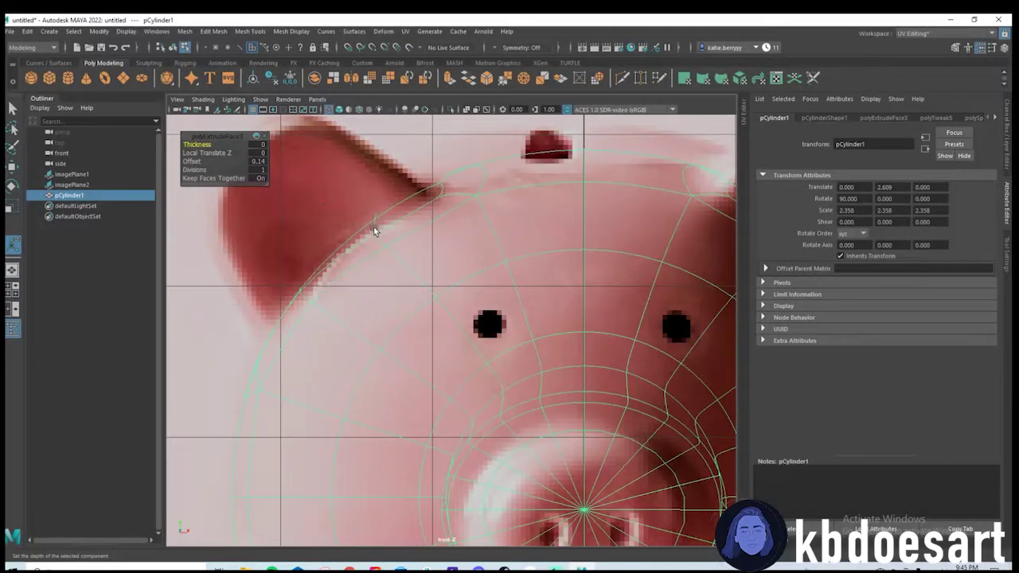
pyautogui.keyDown('alt'); pyautogui.moveTo(405, 227); pyautogui.dragTo(421, 232, button='middle'); pyautogui.keyUp('alt')
pyautogui.moveTo(198, 145); pyautogui.dragTo(217, 150, button='middle')
pyautogui.hotkey('ctrl', 'z')
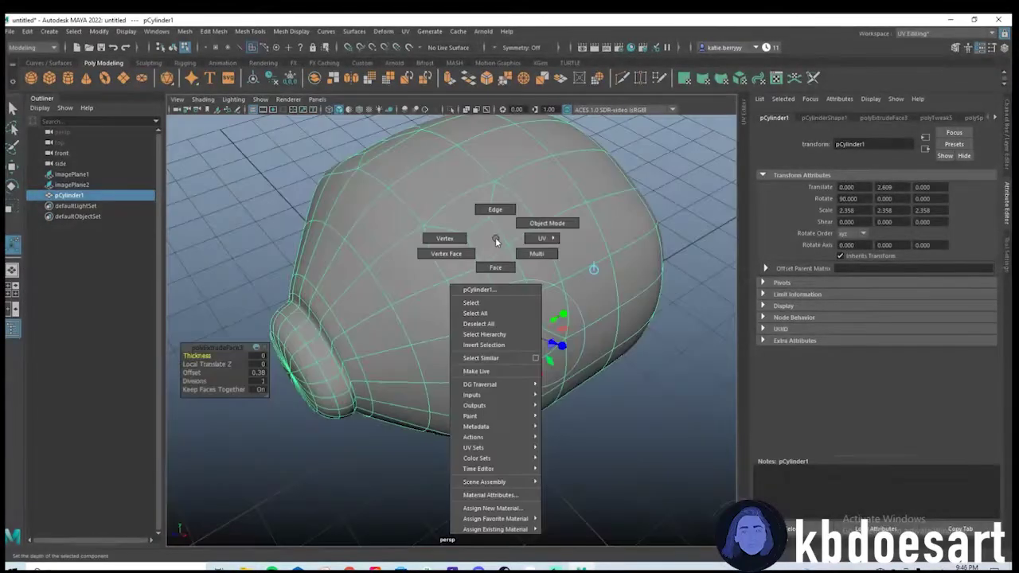
# Select the three inset faces at each ear position on both sides of the head.
pyautogui.moveTo(495, 238); pyautogui.dragTo(497, 262, button='right')
pyautogui.keyDown('shift'); pyautogui.click(507, 280); pyautogui.keyUp('shift')
pyautogui.keyDown('shift'); pyautogui.click(522, 316); pyautogui.keyUp('shift')
pyautogui.keyDown('alt'); pyautogui.moveTo(395, 229); pyautogui.dragTo(542, 243); pyautogui.keyUp('alt')
pyautogui.keyDown('shift'); pyautogui.click(330, 386); pyautogui.keyUp('shift')
pyautogui.keyDown('shift'); pyautogui.click(320, 430); pyautogui.keyUp('shift')
pyautogui.keyDown('alt'); pyautogui.moveTo(311, 487); pyautogui.dragTo(585, 340); pyautogui.keyUp('alt')
pyautogui.press('r')
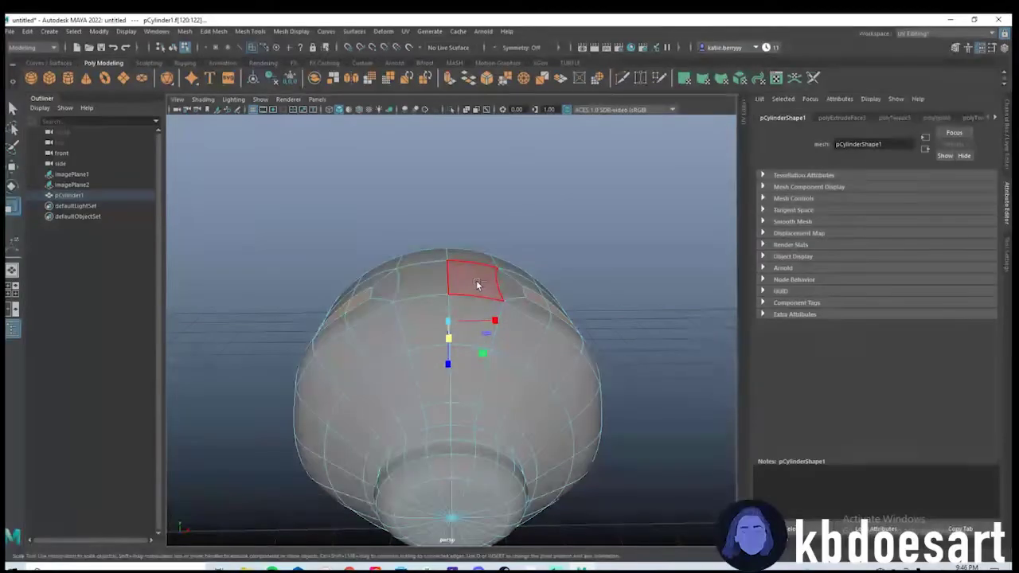
# Extrude both ears with a thickness of 0.72 and an offset of 0.04, and scale their end faces.
pyautogui.hotkey('ctrl', 'e')
pyautogui.moveTo(264, 176); pyautogui.dragTo(199, 159)
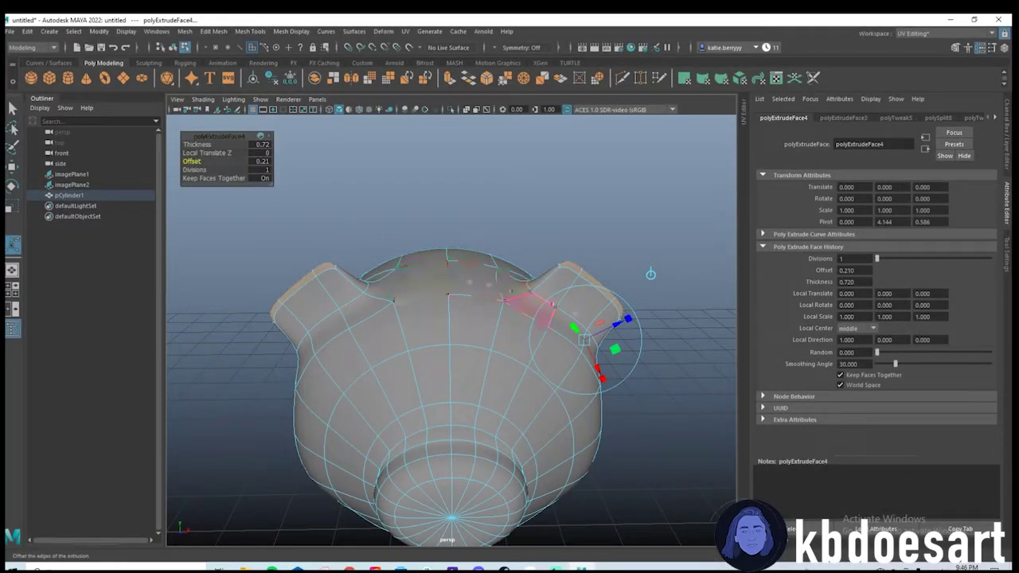
pyautogui.moveTo(199, 161); pyautogui.dragTo(192, 161)
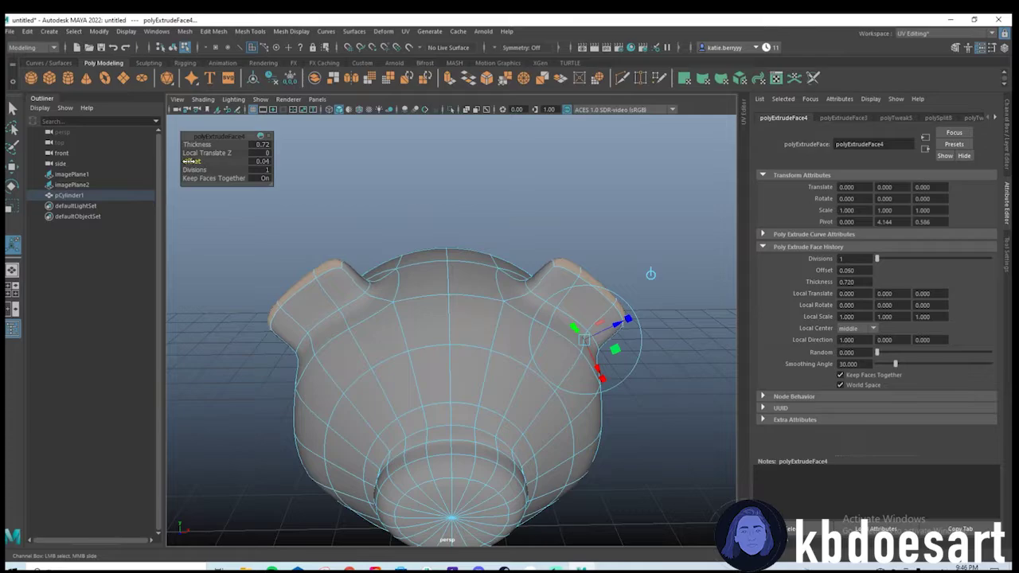
pyautogui.press('e')
pyautogui.press('r')
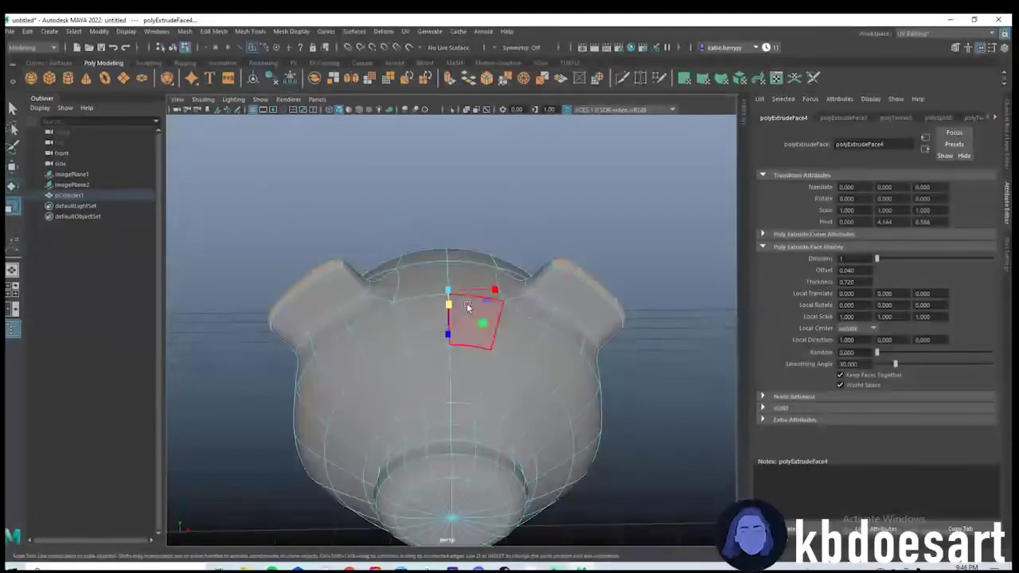
pyautogui.moveTo(450, 295); pyautogui.dragTo(434, 316)
# Select the ring of faces around the base of each ear and adjust it slightly.
pyautogui.scroll(2, 398, 317)
pyautogui.moveTo(367, 321)
pyautogui.keyDown('alt'); pyautogui.mouseDown()
pyautogui.moveTo(476, 352)
pyautogui.moveTo(480, 335)
pyautogui.moveTo(447, 416)
pyautogui.mouseUp(); pyautogui.keyUp('alt')
pyautogui.keyDown('alt'); pyautogui.moveTo(447, 417); pyautogui.dragTo(448, 289); pyautogui.keyUp('alt')
pyautogui.keyDown('alt'); pyautogui.moveTo(495, 279); pyautogui.dragTo(392, 333); pyautogui.keyUp('alt')
pyautogui.keyDown('shift'); pyautogui.click(468, 369); pyautogui.keyUp('shift')
pyautogui.keyDown('shift'); pyautogui.doubleClick(470, 320); pyautogui.keyUp('shift')
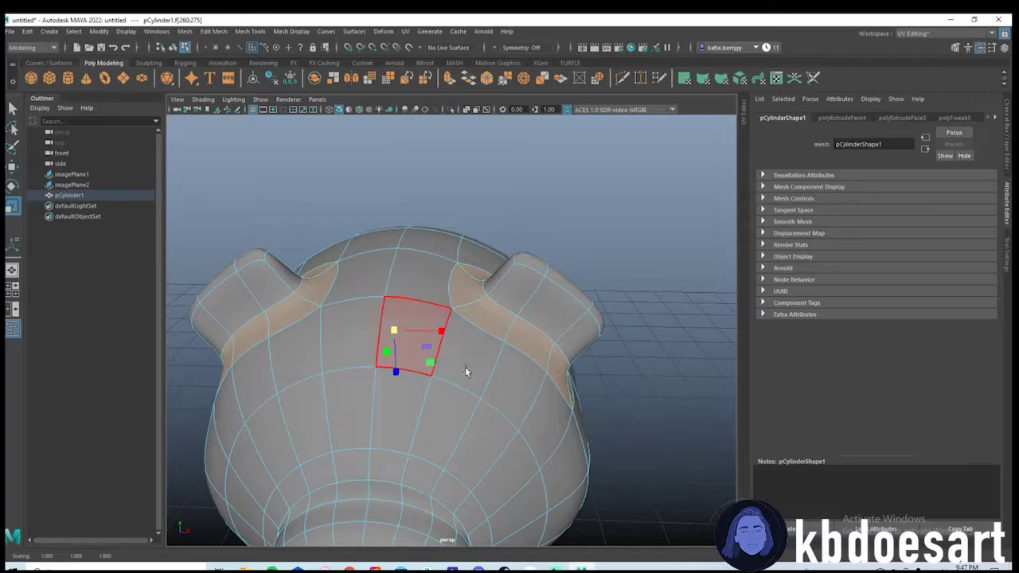
pyautogui.keyDown('alt'); pyautogui.moveTo(467, 369); pyautogui.dragTo(468, 329); pyautogui.keyUp('alt')
pyautogui.press('w')
pyautogui.moveTo(394, 287); pyautogui.dragTo(441, 311)
pyautogui.keyDown('alt'); pyautogui.moveTo(555, 291); pyautogui.dragTo(430, 296); pyautogui.keyUp('alt')
# Select the three end faces of the pig's left ear, and move and scale them into a narrower tip.
pyautogui.click(437, 269)
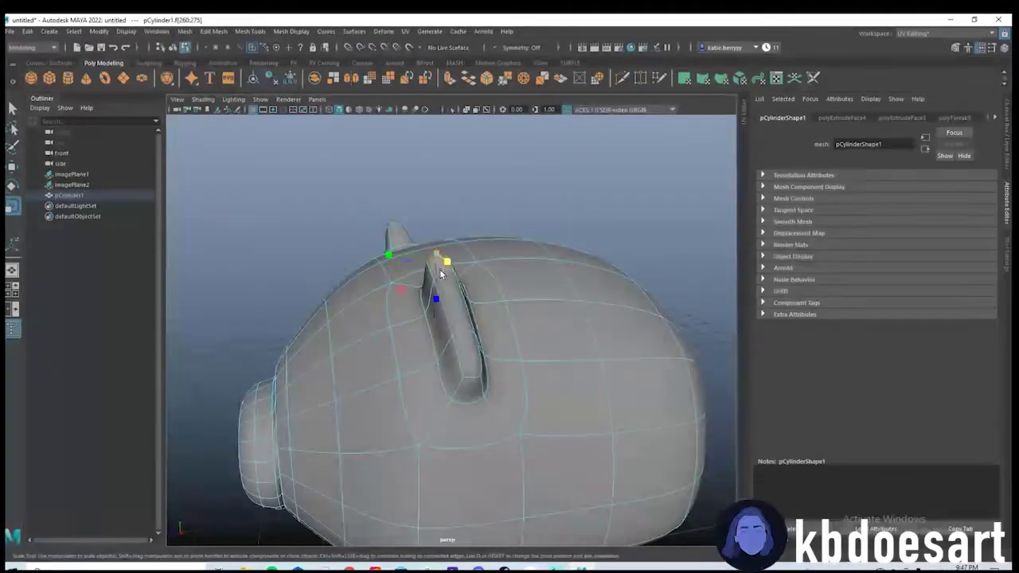
pyautogui.keyDown('shift'); pyautogui.click(451, 309); pyautogui.keyUp('shift')
pyautogui.keyDown('shift'); pyautogui.click(461, 364); pyautogui.keyUp('shift')
pyautogui.keyDown('alt'); pyautogui.moveTo(462, 364); pyautogui.dragTo(557, 346); pyautogui.keyUp('alt')
pyautogui.press('w')
pyautogui.moveTo(561, 240); pyautogui.dragTo(473, 351)
pyautogui.press('r')
pyautogui.press('w')
# Select the three end faces of the pig's right ear, raise them and scale them into a narrower tip.
pyautogui.click(391, 341)
pyautogui.keyDown('shift'); pyautogui.click(380, 371); pyautogui.keyUp('shift')
pyautogui.keyDown('shift'); pyautogui.click(337, 462); pyautogui.keyUp('shift')
pyautogui.keyDown('alt'); pyautogui.moveTo(422, 437); pyautogui.dragTo(460, 328); pyautogui.keyUp('alt')
pyautogui.moveTo(356, 273); pyautogui.dragTo(345, 243)
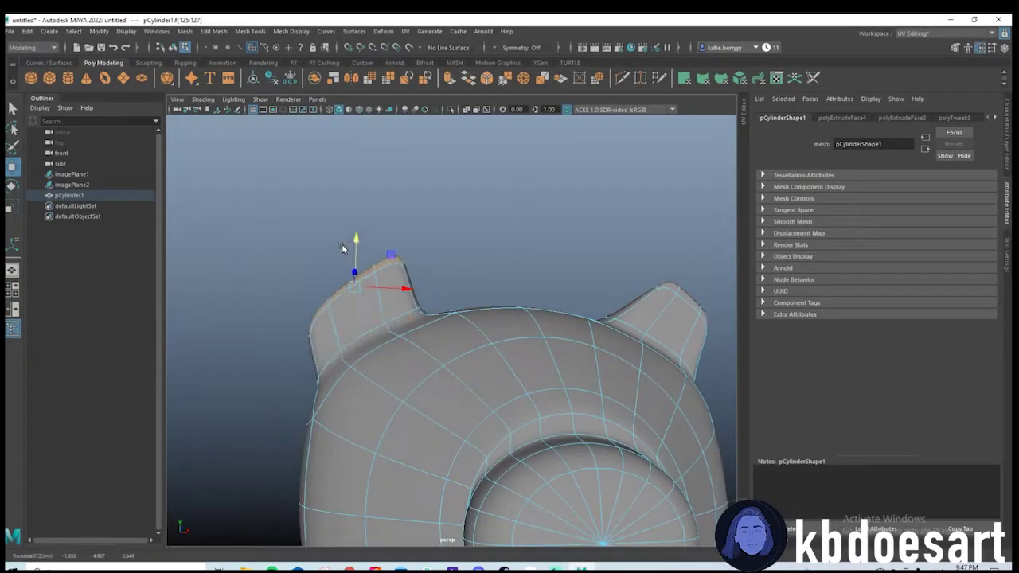
pyautogui.press('r')
pyautogui.moveTo(355, 286); pyautogui.dragTo(329, 280)
# Move the right ear's tip outward and along the body's length to match the other ear.
pyautogui.press('w')
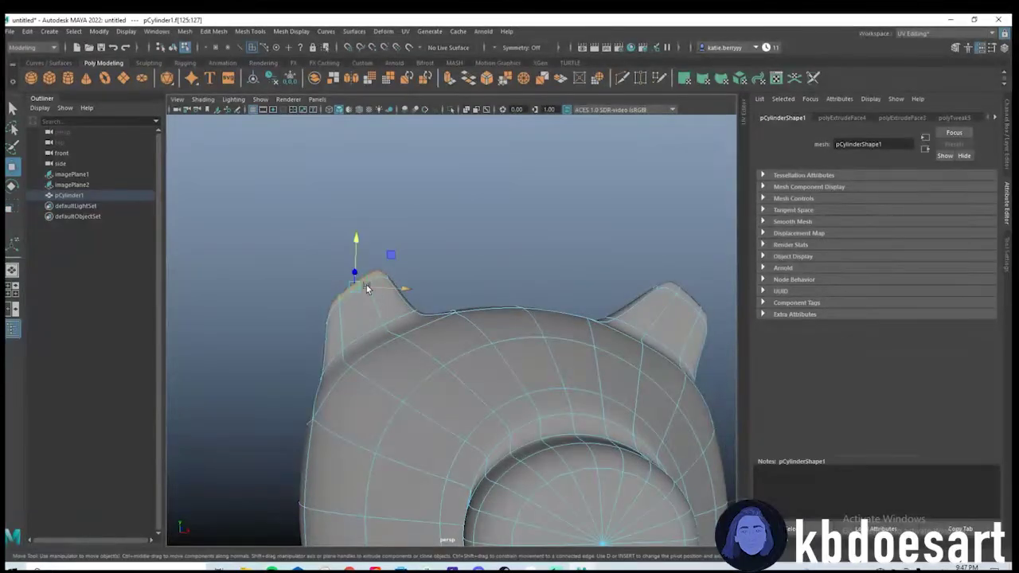
pyautogui.moveTo(391, 288); pyautogui.dragTo(367, 288)
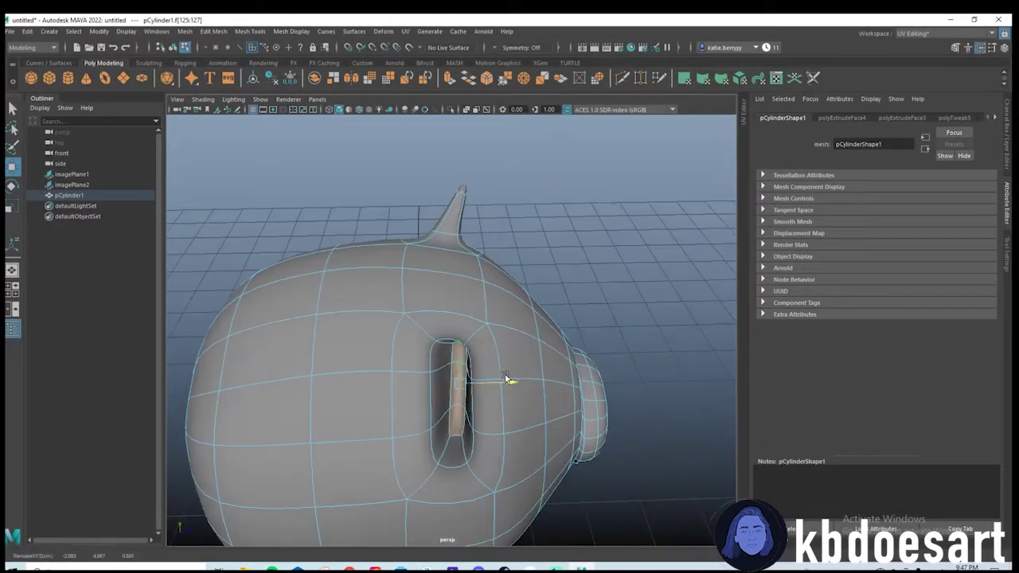
pyautogui.moveTo(507, 380); pyautogui.dragTo(572, 416)
pyautogui.scroll(-5, 562, 398)
pyautogui.scroll(3, 509, 408)
pyautogui.keyDown('alt'); pyautogui.moveTo(572, 416); pyautogui.dragTo(525, 378, button='middle'); pyautogui.keyUp('alt')
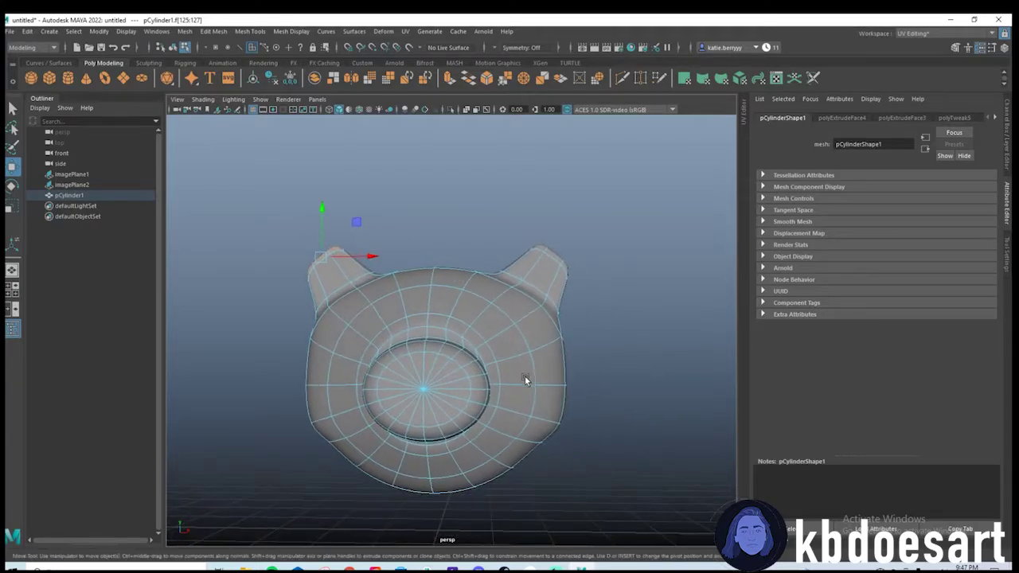
# Select four faces on the underside of the body, two front and two rear, as bases for the legs.
pyautogui.click(597, 446)
pyautogui.keyDown('alt'); pyautogui.moveTo(597, 446); pyautogui.dragTo(619, 424); pyautogui.keyUp('alt')
pyautogui.keyDown('alt'); pyautogui.moveTo(529, 460); pyautogui.dragTo(526, 412, button='middle'); pyautogui.keyUp('alt')
pyautogui.keyDown('alt'); pyautogui.moveTo(527, 412); pyautogui.dragTo(379, 378); pyautogui.keyUp('alt')
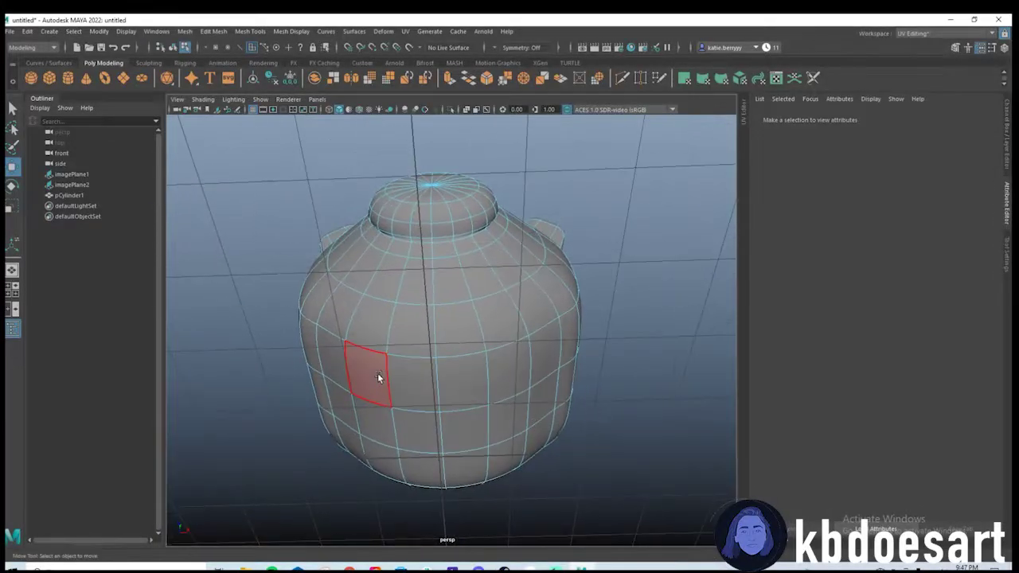
pyautogui.click(379, 377)
pyautogui.keyDown('alt'); pyautogui.moveTo(381, 421); pyautogui.dragTo(444, 346); pyautogui.keyUp('alt')
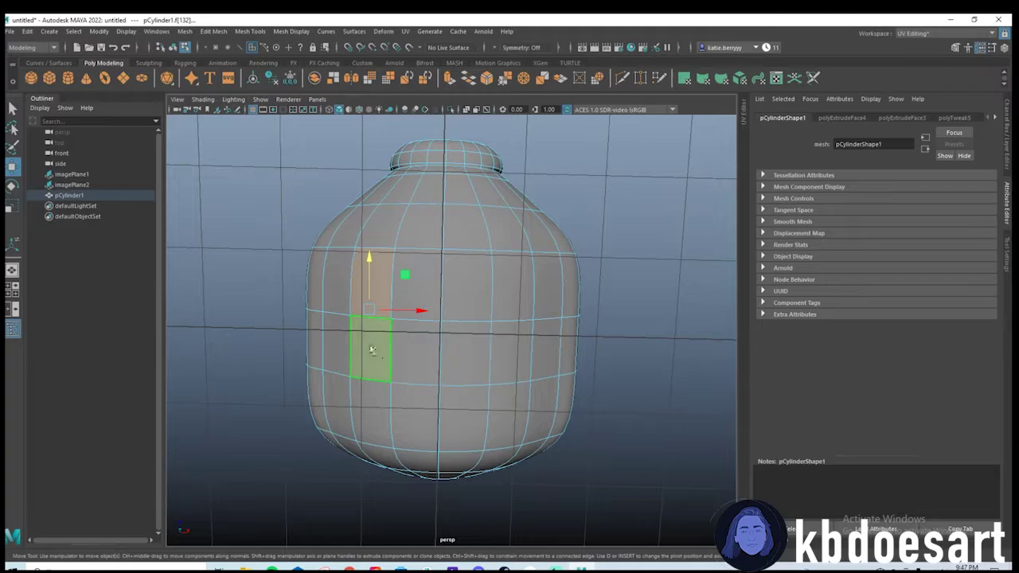
pyautogui.keyDown('alt'); pyautogui.moveTo(539, 394); pyautogui.dragTo(553, 421); pyautogui.keyUp('alt')
pyautogui.keyDown('shift'); pyautogui.click(546, 416); pyautogui.keyUp('shift')
pyautogui.keyDown('shift'); pyautogui.click(533, 447); pyautogui.keyUp('shift')
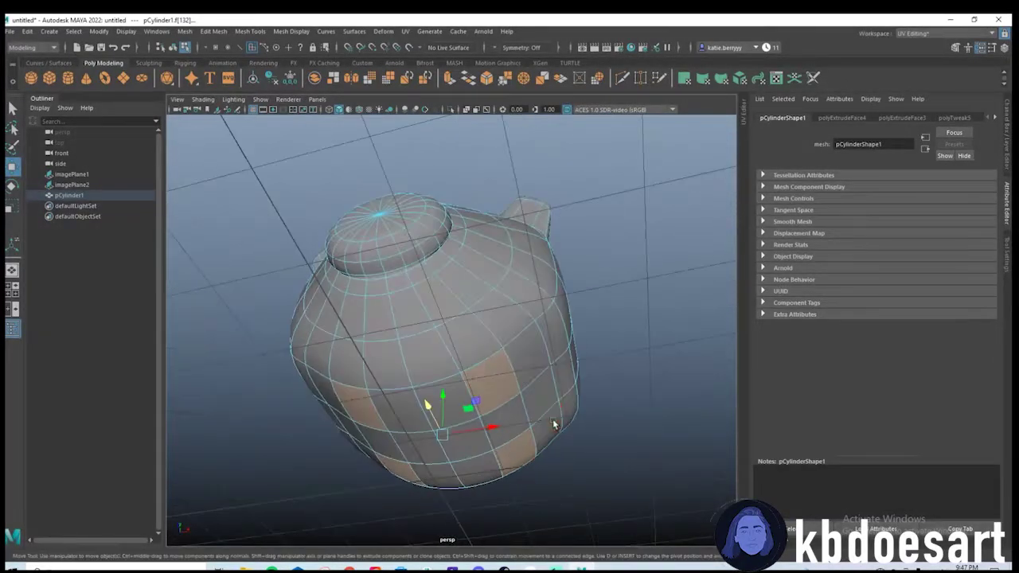
pyautogui.keyDown('alt'); pyautogui.moveTo(524, 467); pyautogui.dragTo(432, 478); pyautogui.keyUp('alt')
# Extrude the four leg faces with 1 division and a thickness of 0.93.
pyautogui.press('space')
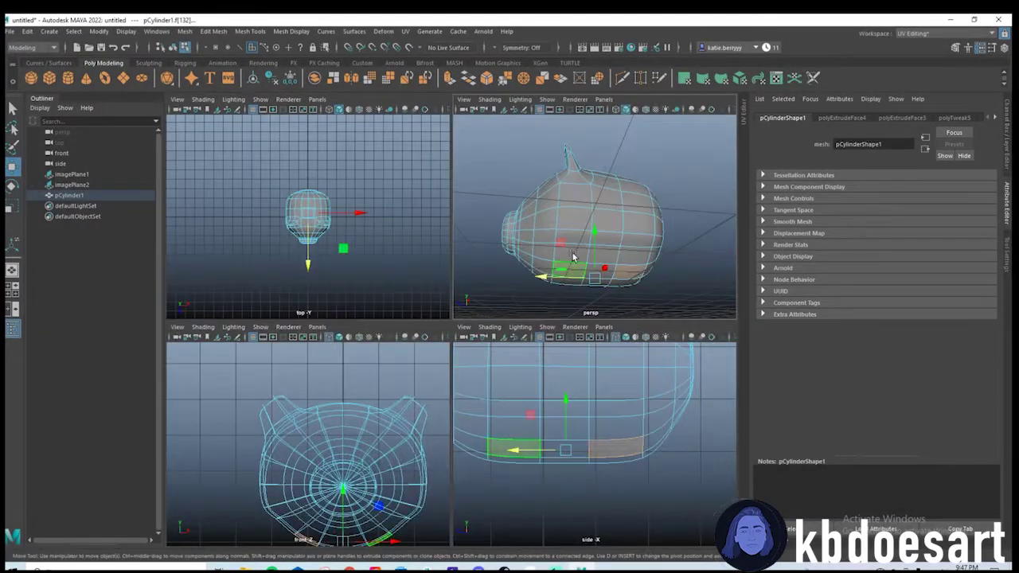
pyautogui.press('space')
pyautogui.keyDown('alt'); pyautogui.moveTo(455, 444); pyautogui.dragTo(455, 296); pyautogui.keyUp('alt')
pyautogui.keyDown('alt'); pyautogui.moveTo(331, 338); pyautogui.dragTo(379, 390); pyautogui.keyUp('alt')
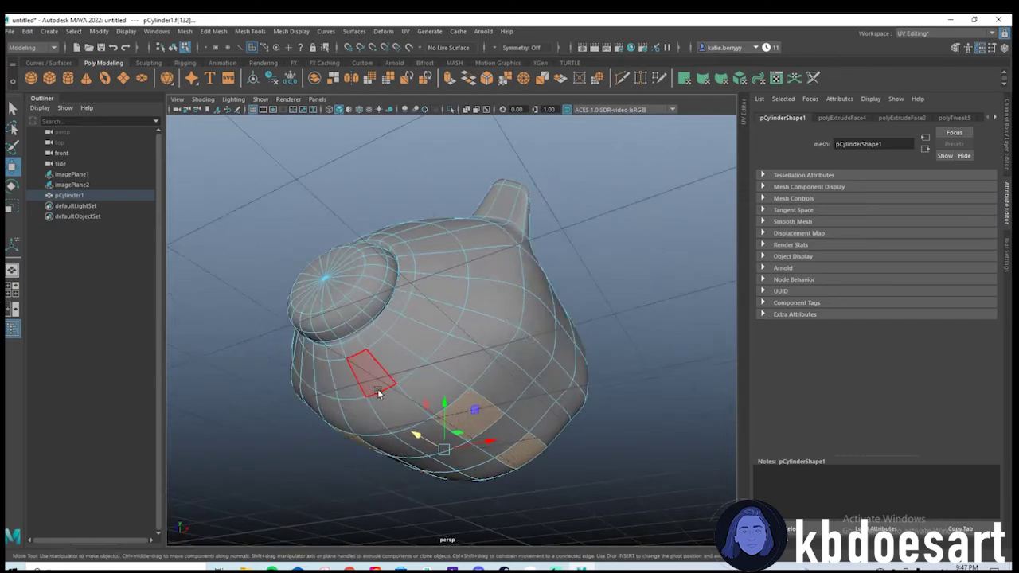
pyautogui.hotkey('ctrl', 'e')
pyautogui.keyDown('alt'); pyautogui.moveTo(505, 398); pyautogui.dragTo(422, 311); pyautogui.keyUp('alt')
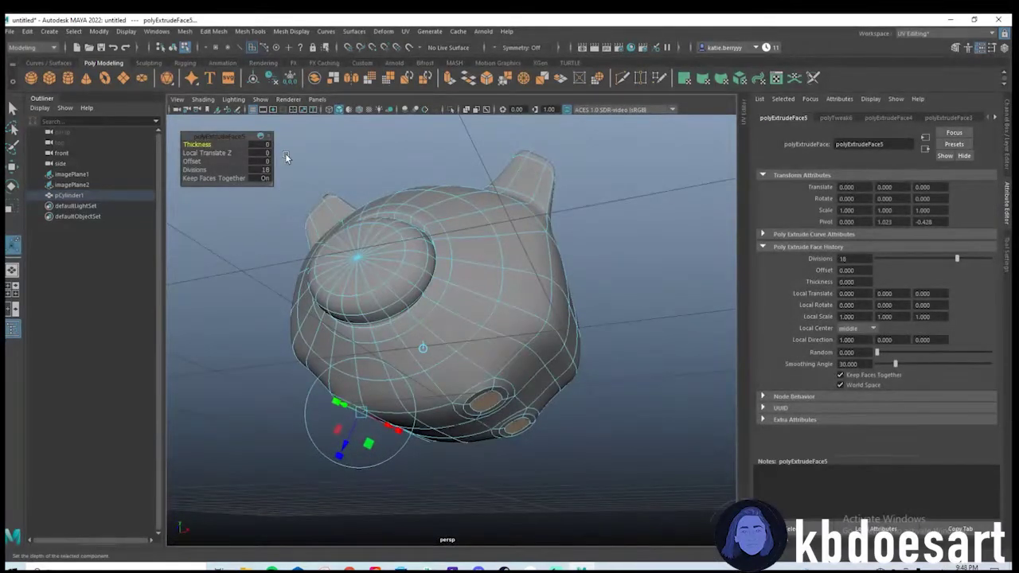
pyautogui.moveTo(195, 143); pyautogui.dragTo(258, 211)
pyautogui.press('Return')
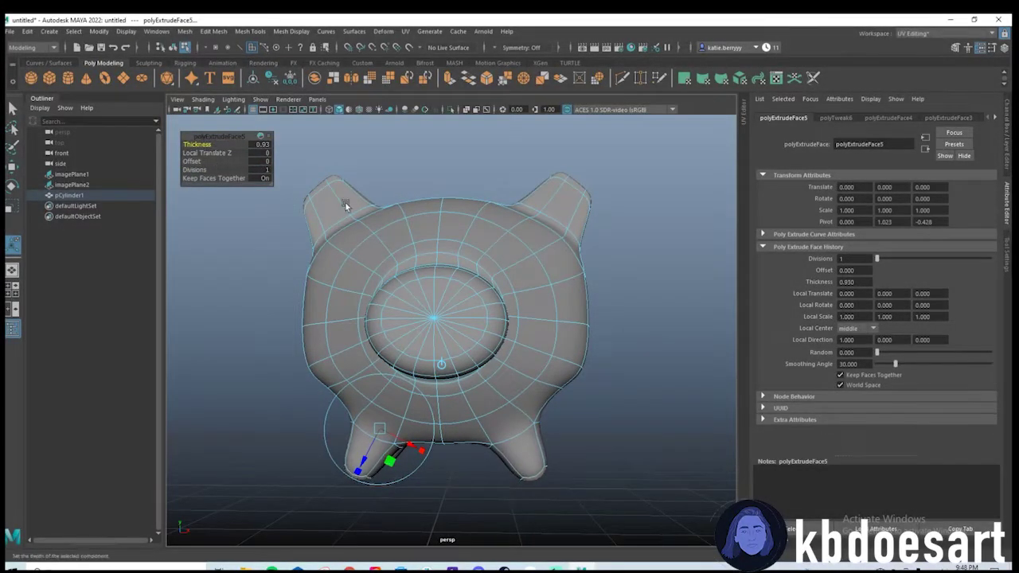
# Return to object mode with smooth preview, deselect the pig and inspect its ears, snout and legs from several angles.
pyautogui.keyDown('alt'); pyautogui.moveTo(345, 206); pyautogui.dragTo(555, 341); pyautogui.keyUp('alt')
pyautogui.scroll(-4, 555, 341)
pyautogui.press('1')
pyautogui.moveTo(501, 285); pyautogui.dragTo(585, 264, button='right')
pyautogui.press('3')
pyautogui.click(585, 264)
pyautogui.scroll(-3, 511, 326)
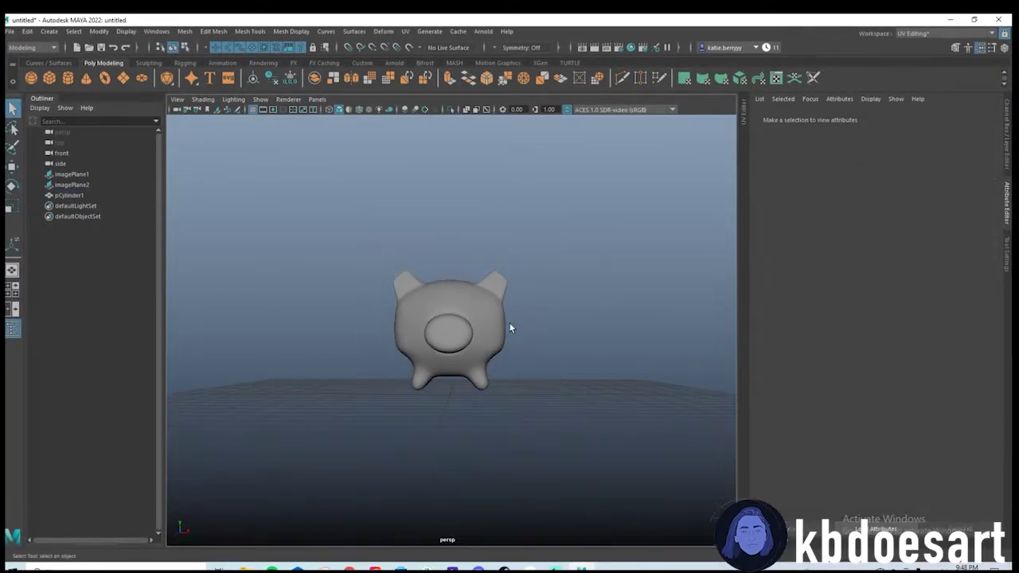
pyautogui.keyDown('alt'); pyautogui.moveTo(510, 327); pyautogui.dragTo(564, 358); pyautogui.keyUp('alt')
pyautogui.scroll(6, 484, 367)
pyautogui.scroll(-6, 478, 349)
pyautogui.keyDown('alt'); pyautogui.moveTo(564, 358); pyautogui.dragTo(479, 348, button='middle'); pyautogui.keyUp('alt')
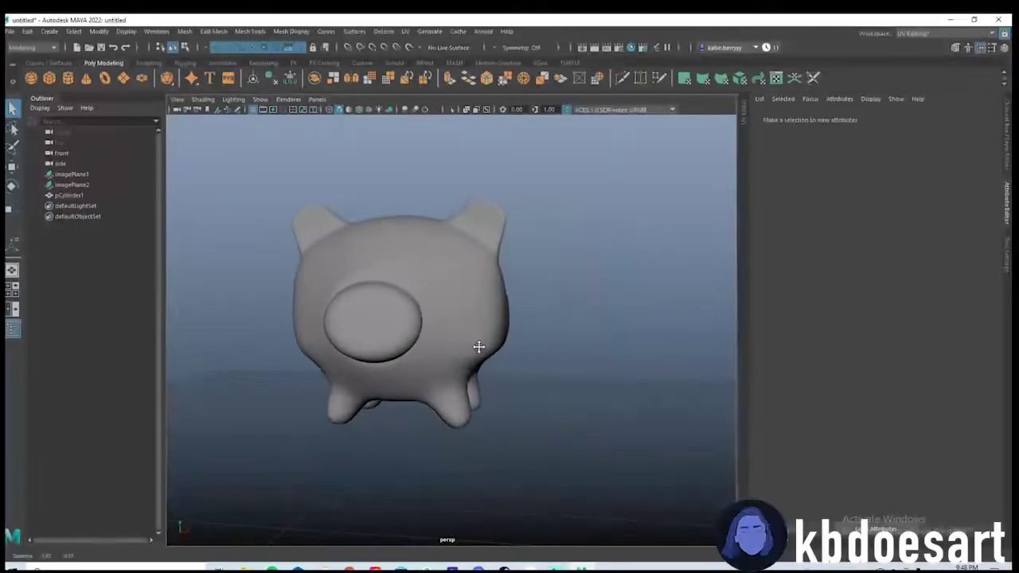
pyautogui.scroll(-6, 479, 347)
pyautogui.keyDown('alt'); pyautogui.moveTo(510, 359); pyautogui.dragTo(488, 392); pyautogui.keyUp('alt')
# Select two adjacent faces lengthwise on top of the pig's back as the base for the coin slot.
pyautogui.click(454, 251)
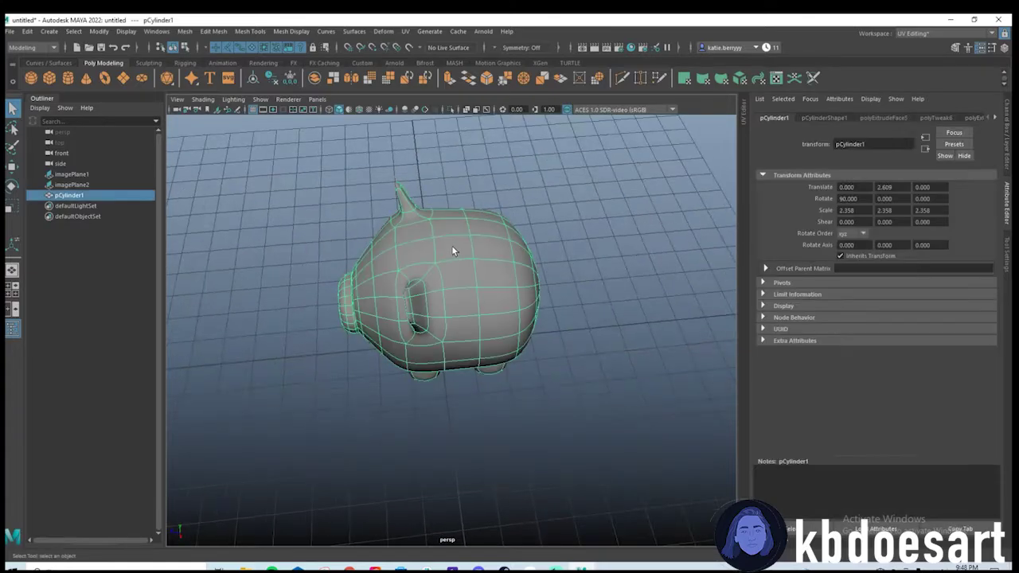
pyautogui.keyDown('alt'); pyautogui.moveTo(452, 252); pyautogui.dragTo(454, 330); pyautogui.keyUp('alt')
pyautogui.scroll(5, 453, 329)
pyautogui.moveTo(441, 269); pyautogui.dragTo(441, 299, button='right')
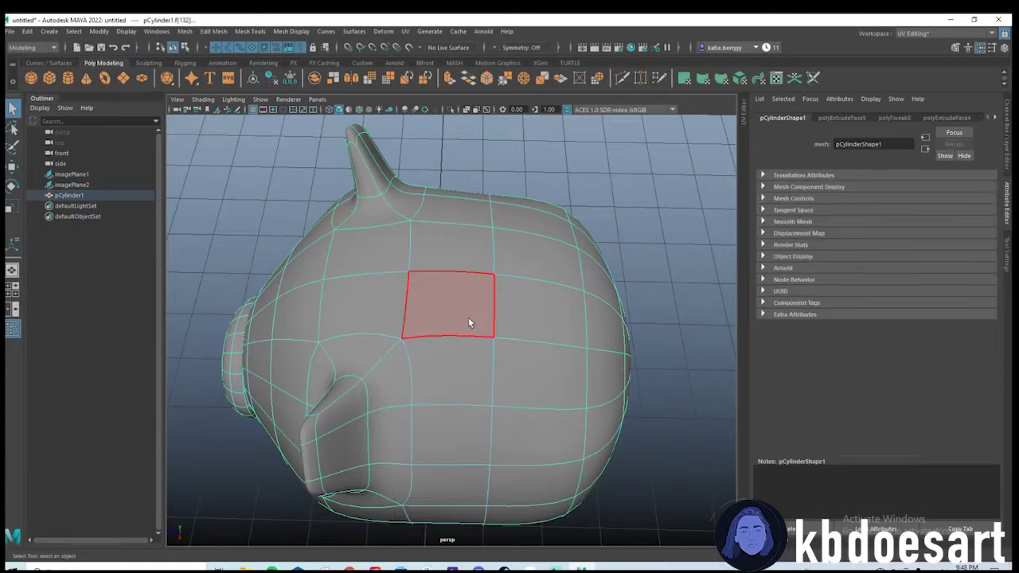
pyautogui.keyDown('shift'); pyautogui.click(520, 305); pyautogui.keyUp('shift')
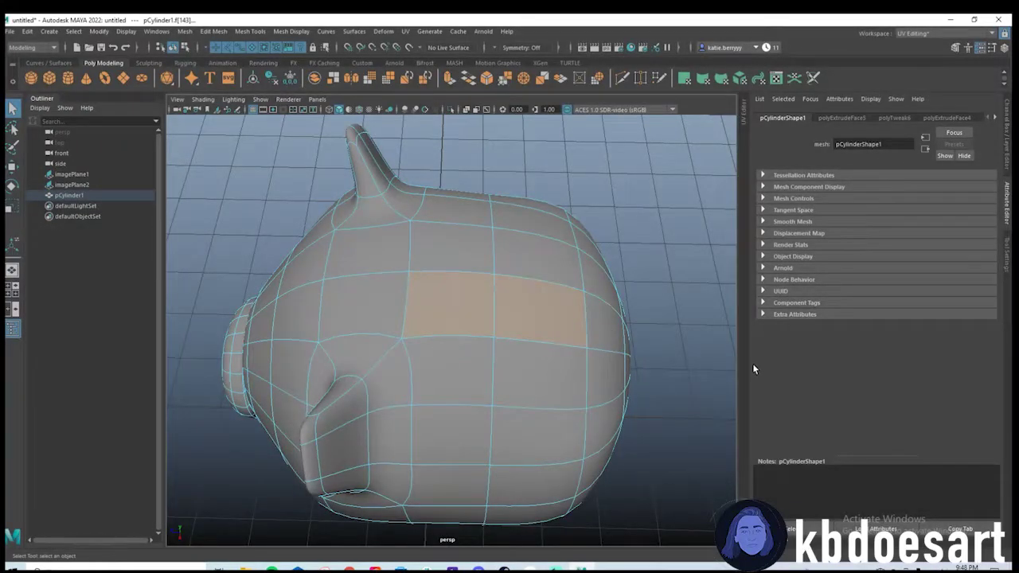
# Extrude the two back faces with 1 division and a small inward offset to outline the slot.
pyautogui.hotkey('ctrl', 'e')
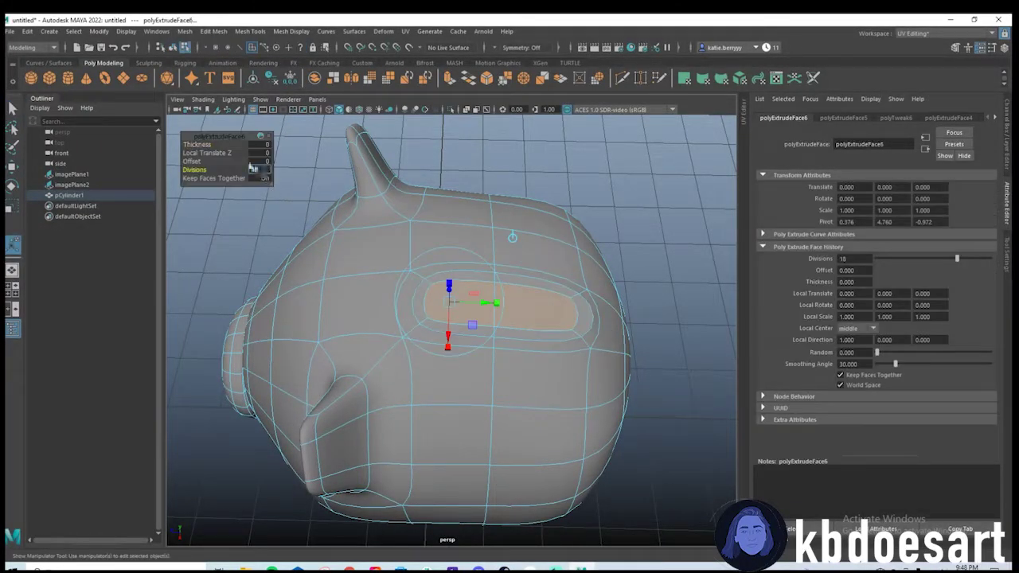
pyautogui.moveTo(194, 162); pyautogui.dragTo(216, 167)
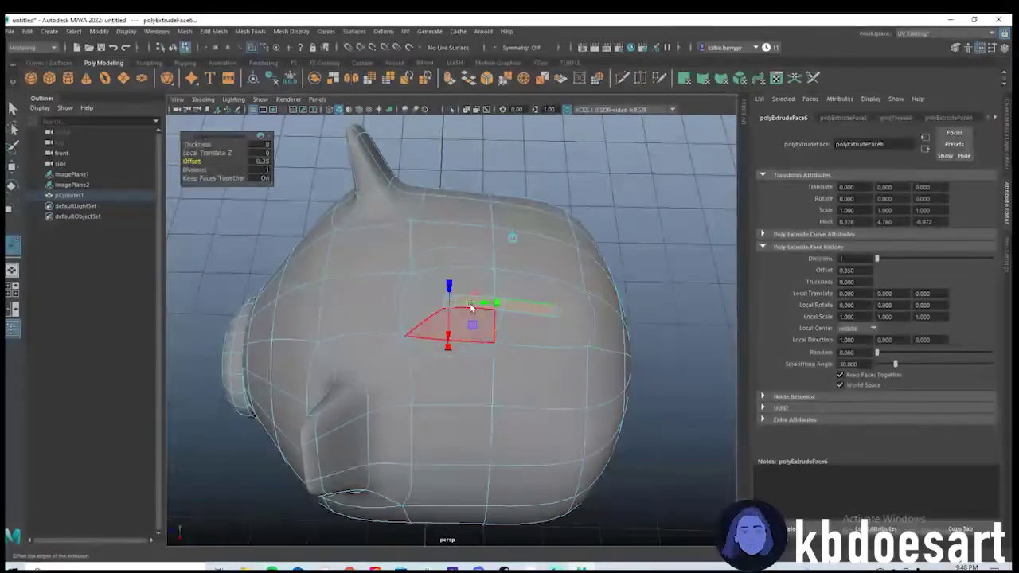
pyautogui.scroll(5, 582, 298)
pyautogui.keyDown('alt'); pyautogui.moveTo(585, 298); pyautogui.dragTo(543, 363); pyautogui.keyUp('alt')
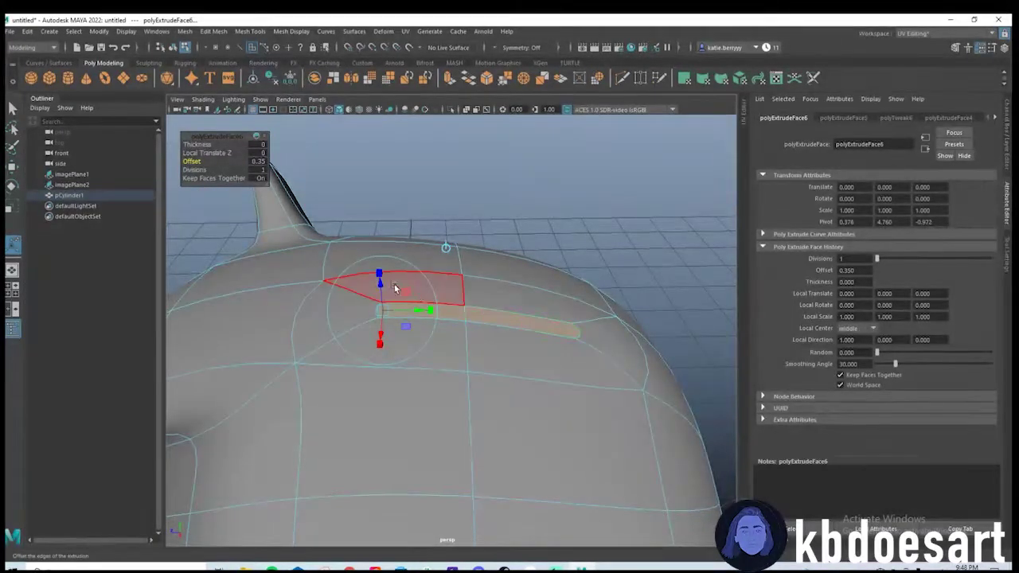
pyautogui.moveTo(193, 161); pyautogui.dragTo(179, 161)
# Extrude the slot faces again with 1 division and an offset of 0.04, and delete the inner faces to open the slot.
pyautogui.hotkey('ctrl', 'e')
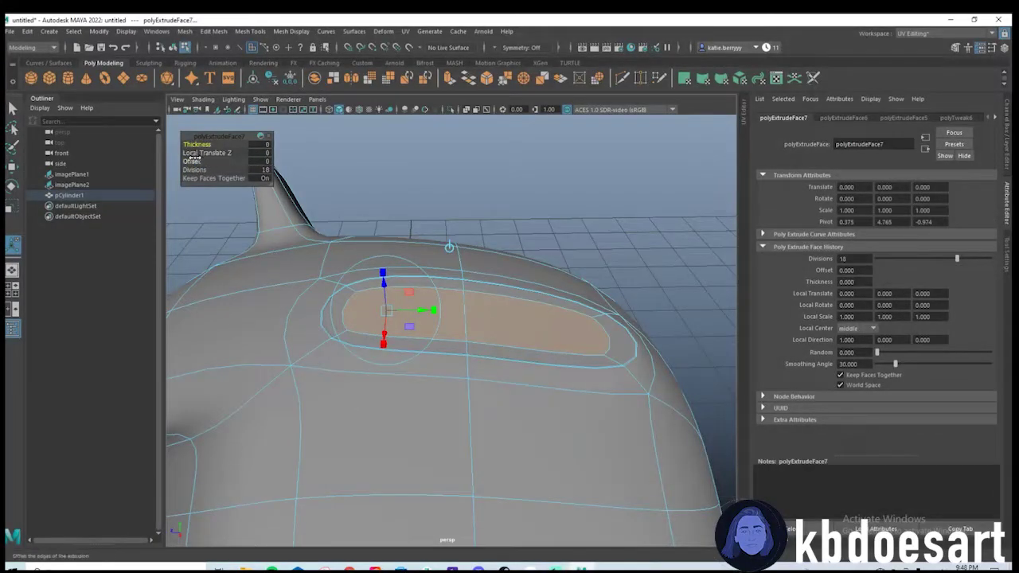
pyautogui.moveTo(193, 161)
pyautogui.mouseDown()
pyautogui.moveTo(202, 162)
pyautogui.moveTo(192, 161)
pyautogui.mouseUp()
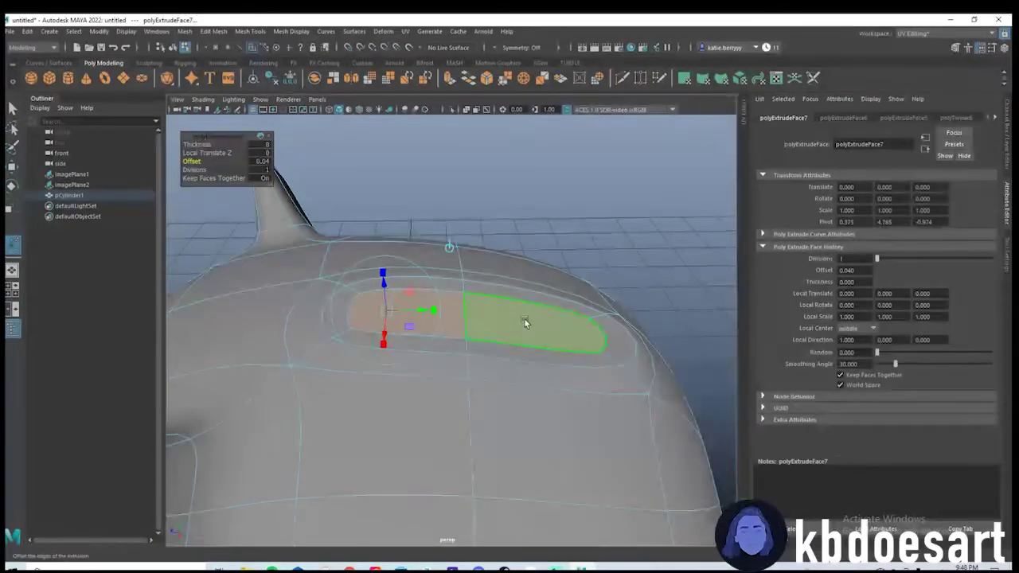
pyautogui.press('Delete')
# Select the slot opening's border edge loop and scale it into a smaller, narrower slit.
pyautogui.moveTo(525, 260); pyautogui.dragTo(556, 250, button='right')
pyautogui.keyDown('alt'); pyautogui.moveTo(555, 257); pyautogui.dragTo(519, 331); pyautogui.keyUp('alt')
pyautogui.moveTo(293, 282); pyautogui.dragTo(296, 266, button='right')
pyautogui.keyDown('alt'); pyautogui.moveTo(341, 302); pyautogui.dragTo(362, 301); pyautogui.keyUp('alt')
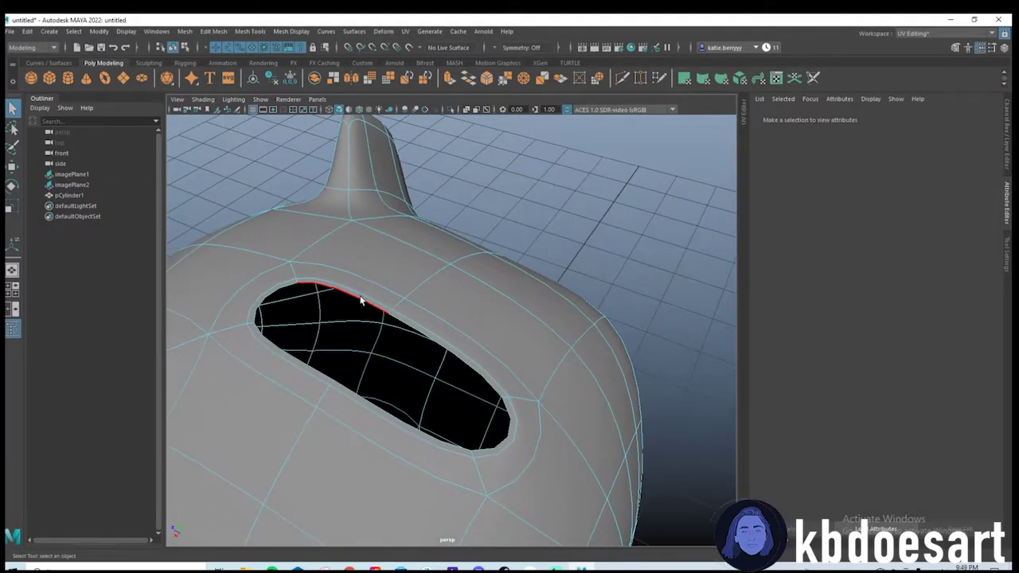
pyautogui.doubleClick(362, 300)
pyautogui.keyDown('alt'); pyautogui.moveTo(462, 313); pyautogui.dragTo(468, 314); pyautogui.keyUp('alt')
pyautogui.keyDown('alt'); pyautogui.moveTo(467, 315); pyautogui.dragTo(489, 306, button='middle'); pyautogui.keyUp('alt')
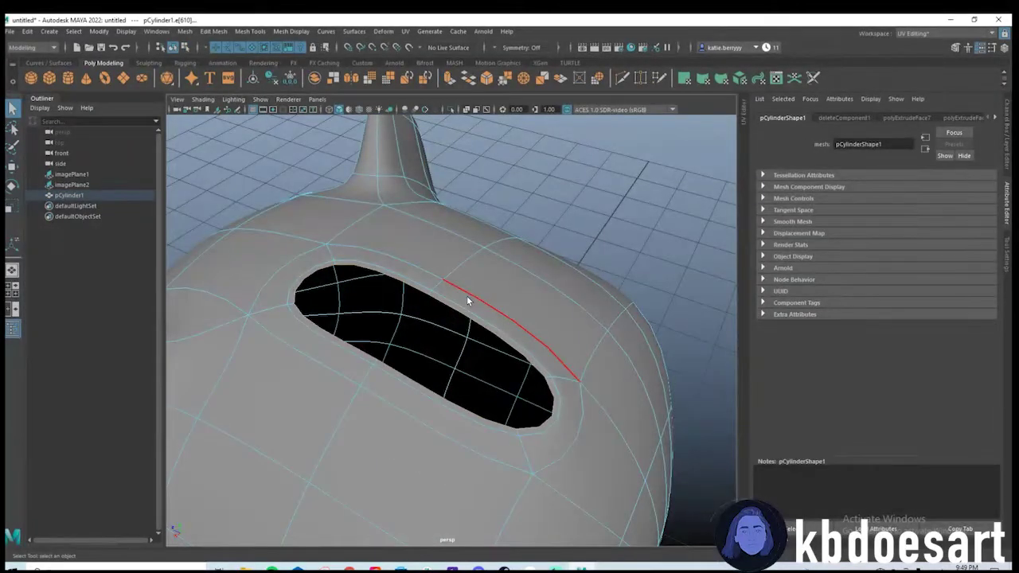
pyautogui.doubleClick(467, 296)
pyautogui.press('r')
pyautogui.moveTo(419, 343); pyautogui.dragTo(384, 343)
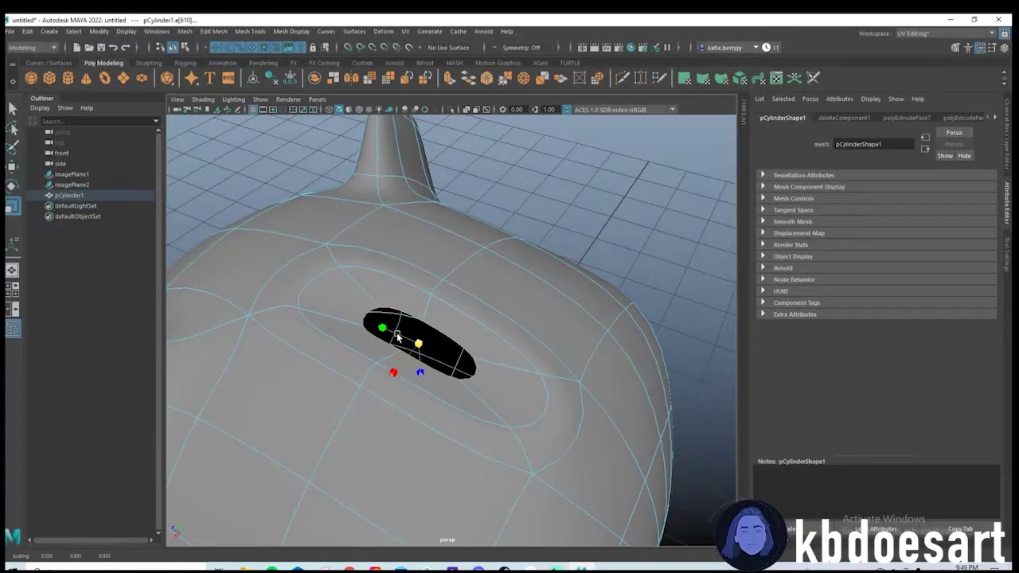
pyautogui.keyDown('alt'); pyautogui.moveTo(362, 320); pyautogui.dragTo(576, 325); pyautogui.keyUp('alt')
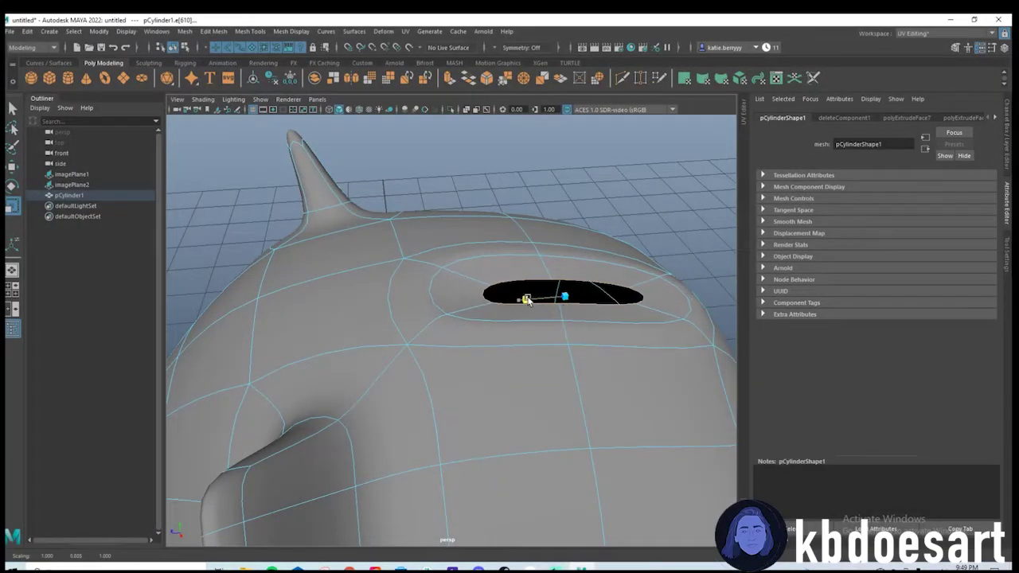
# Extrude the whole pig mesh with 1 division and a thickness of -0.19 to give the shell wall thickness.
pyautogui.moveTo(606, 254); pyautogui.dragTo(666, 260, button='right')
pyautogui.keyDown('alt'); pyautogui.moveTo(666, 261); pyautogui.dragTo(426, 364); pyautogui.keyUp('alt')
pyautogui.scroll(-5, 396, 348)
pyautogui.hotkey('ctrl', 'e')
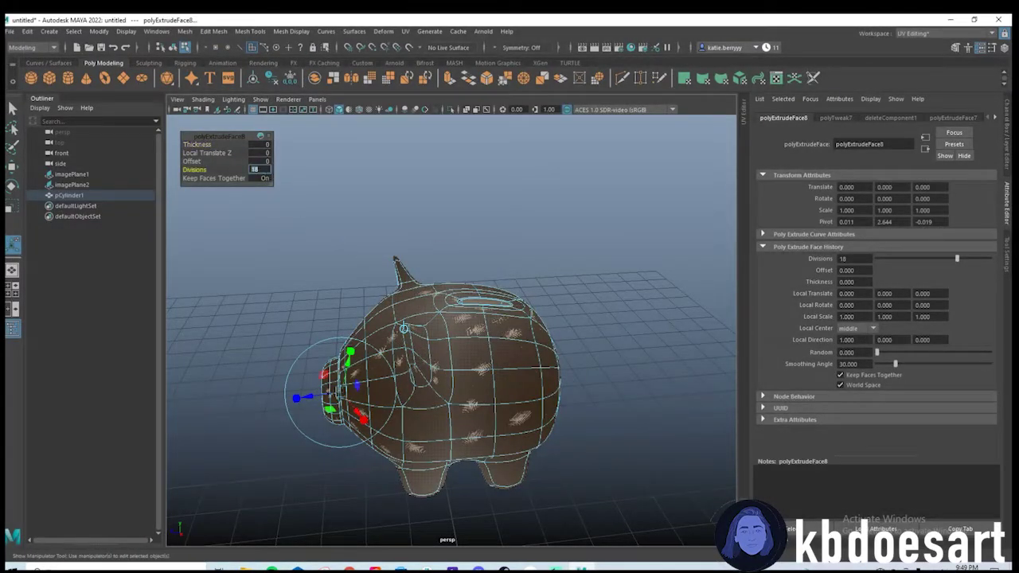
pyautogui.moveTo(203, 144); pyautogui.dragTo(195, 142)
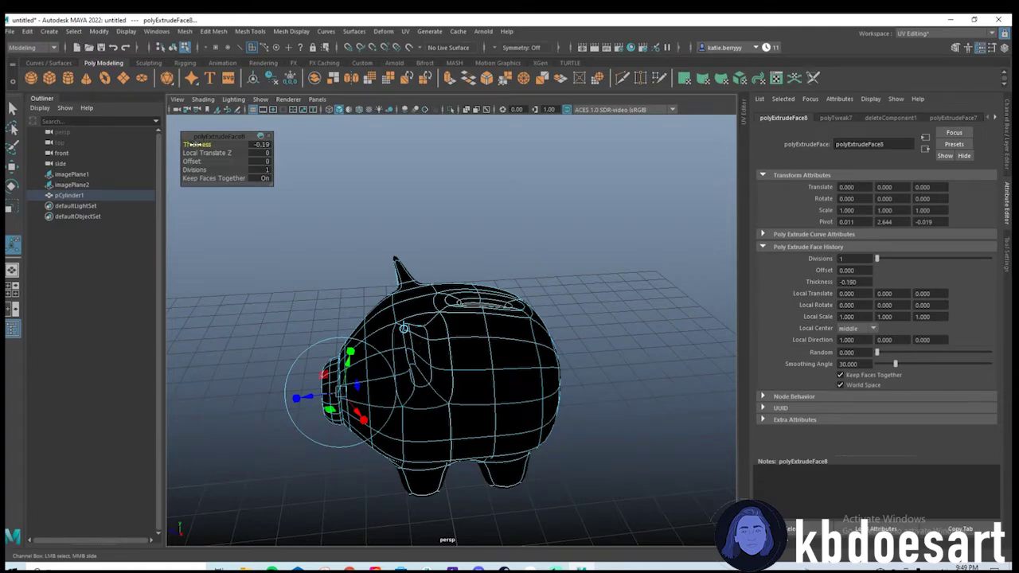
pyautogui.keyDown('alt'); pyautogui.moveTo(382, 281); pyautogui.dragTo(562, 382); pyautogui.keyUp('alt')
pyautogui.press('q')
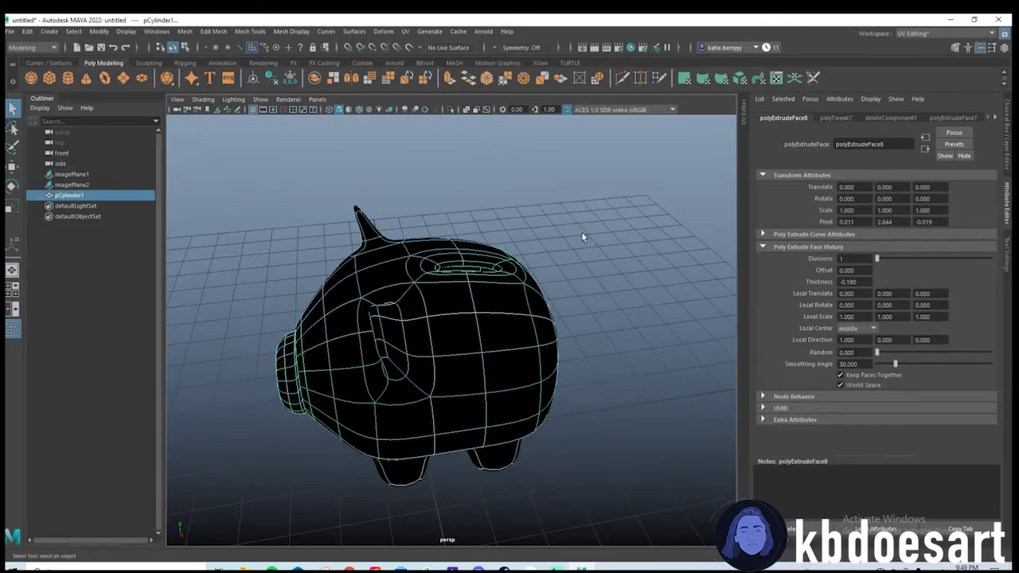
pyautogui.click(583, 234)
# Reverse the normals of the whole pig mesh.
pyautogui.click(482, 369)
pyautogui.keyDown('alt'); pyautogui.moveTo(482, 369); pyautogui.dragTo(613, 389); pyautogui.keyUp('alt')
pyautogui.click(212, 31)
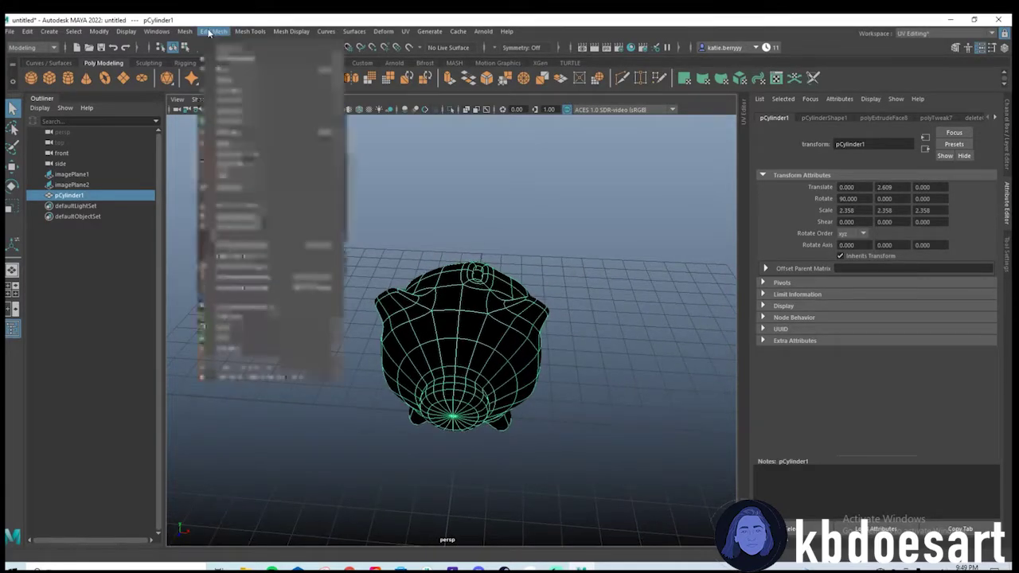
pyautogui.click(206, 31)
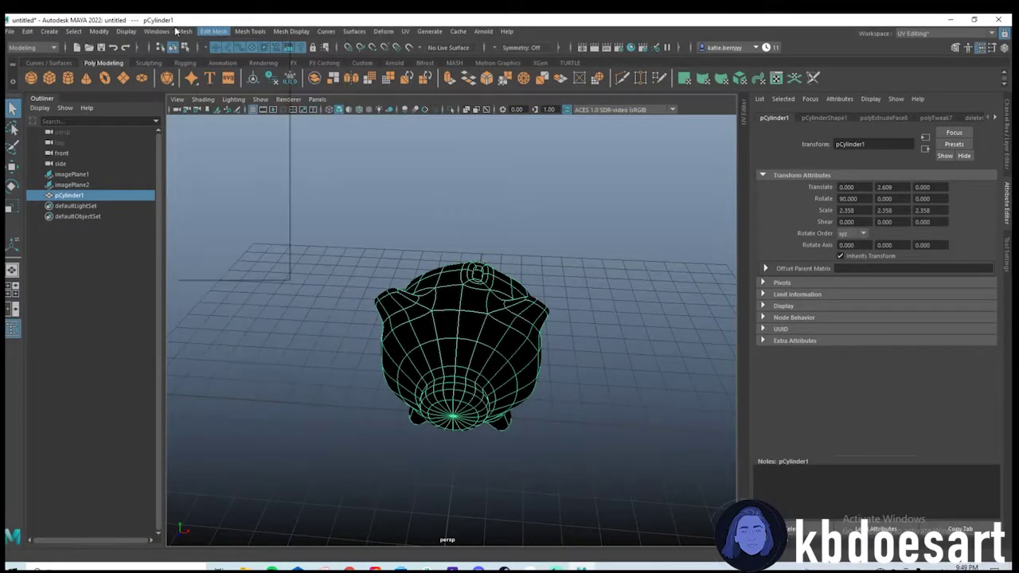
pyautogui.click(184, 32)
pyautogui.click(184, 32)
pyautogui.click(223, 32)
pyautogui.moveTo(278, 35)
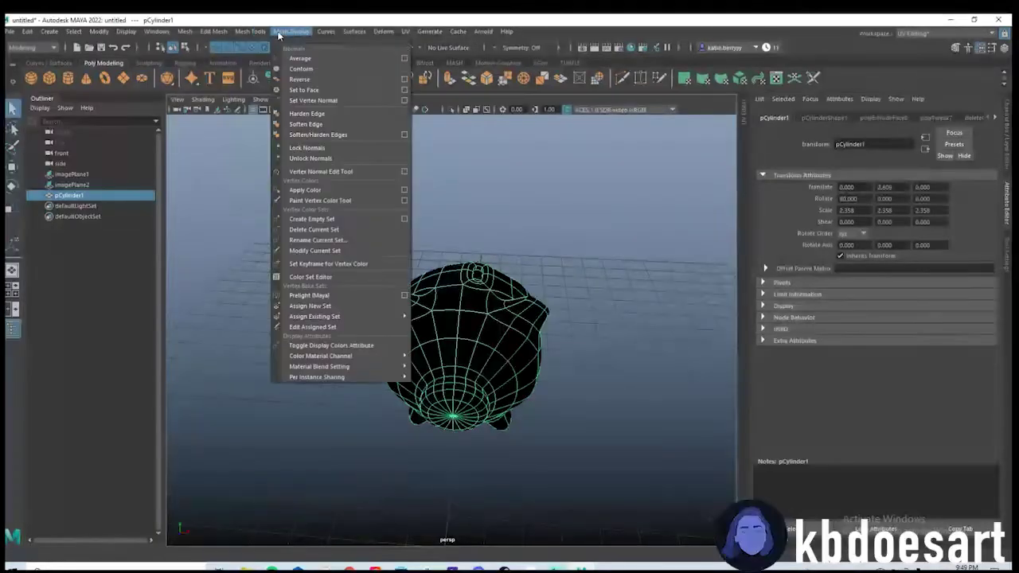
pyautogui.click(301, 79)
# Select the rings of faces surrounding the coin slot on the pig's back.
pyautogui.keyDown('alt'); pyautogui.moveTo(507, 300); pyautogui.dragTo(467, 335); pyautogui.keyUp('alt')
pyautogui.scroll(4, 462, 358)
pyautogui.scroll(5, 466, 335)
pyautogui.moveTo(465, 330); pyautogui.dragTo(485, 306, button='right')
pyautogui.click(451, 252)
pyautogui.keyDown('shift'); pyautogui.doubleClick(456, 279); pyautogui.keyUp('shift')
pyautogui.keyDown('alt'); pyautogui.moveTo(484, 308); pyautogui.dragTo(487, 231); pyautogui.keyUp('alt')
pyautogui.scroll(2, 488, 230)
pyautogui.keyDown('shift'); pyautogui.doubleClick(476, 310); pyautogui.keyUp('shift')
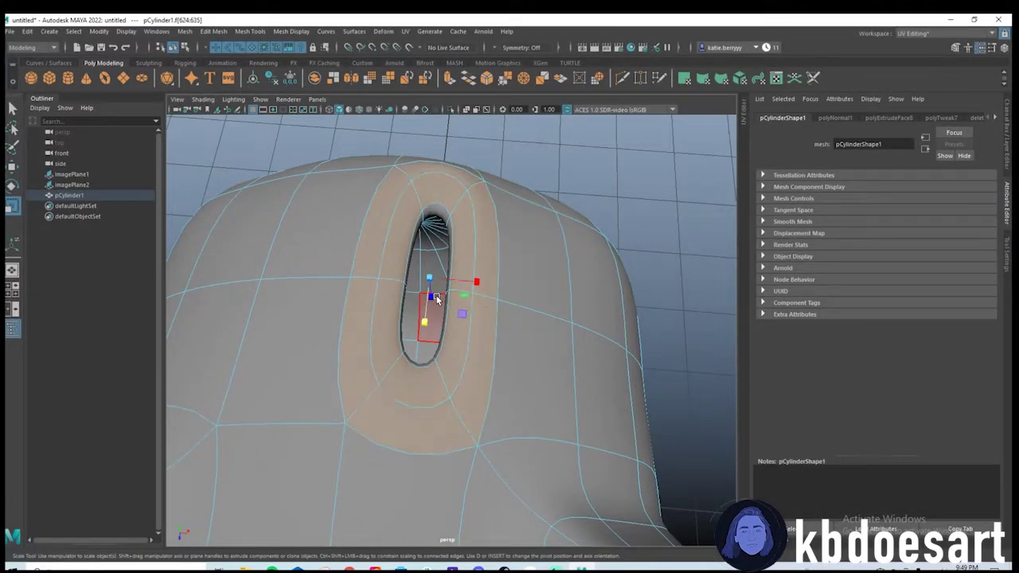
# Try to reshape the slot's surrounding faces by scaling them, and undo the change.
pyautogui.moveTo(472, 281); pyautogui.dragTo(388, 333)
pyautogui.hotkey('ctrl', 'z')
pyautogui.scroll(-5, 500, 298)
pyautogui.scroll(5, 507, 325)
pyautogui.keyDown('alt'); pyautogui.moveTo(387, 333); pyautogui.dragTo(537, 406, button='middle'); pyautogui.keyUp('alt')
pyautogui.moveTo(537, 406)
pyautogui.keyDown('alt'); pyautogui.mouseDown()
pyautogui.moveTo(488, 356)
pyautogui.moveTo(516, 426)
pyautogui.moveTo(500, 425)
pyautogui.moveTo(496, 389)
pyautogui.moveTo(534, 380)
pyautogui.moveTo(546, 388)
pyautogui.mouseUp(); pyautogui.keyUp('alt')
pyautogui.scroll(3, 500, 425)
pyautogui.scroll(-3, 497, 390)
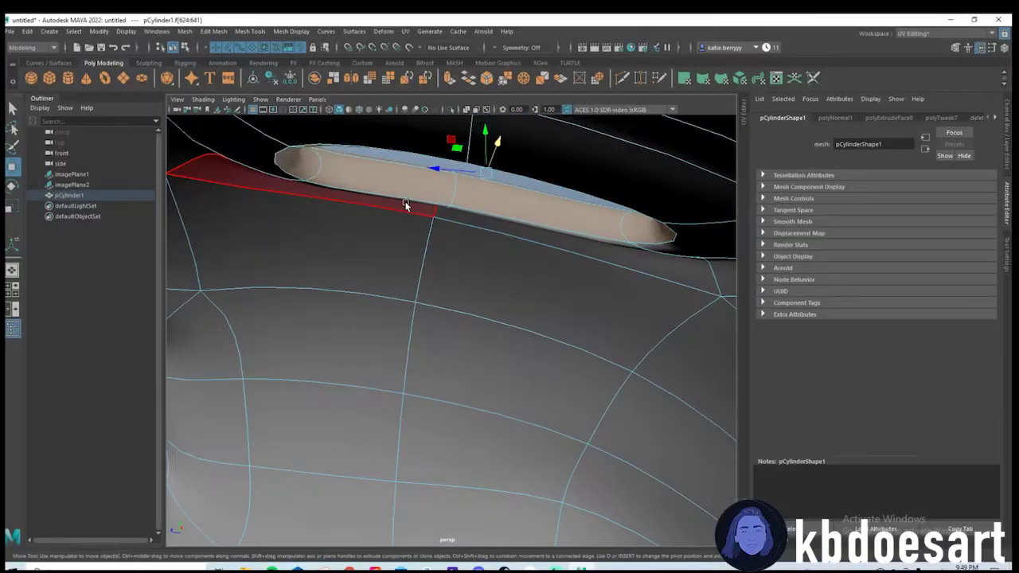
# Select the face loops around the coin slot from inside the shell and on the outer surface.
pyautogui.click(427, 214)
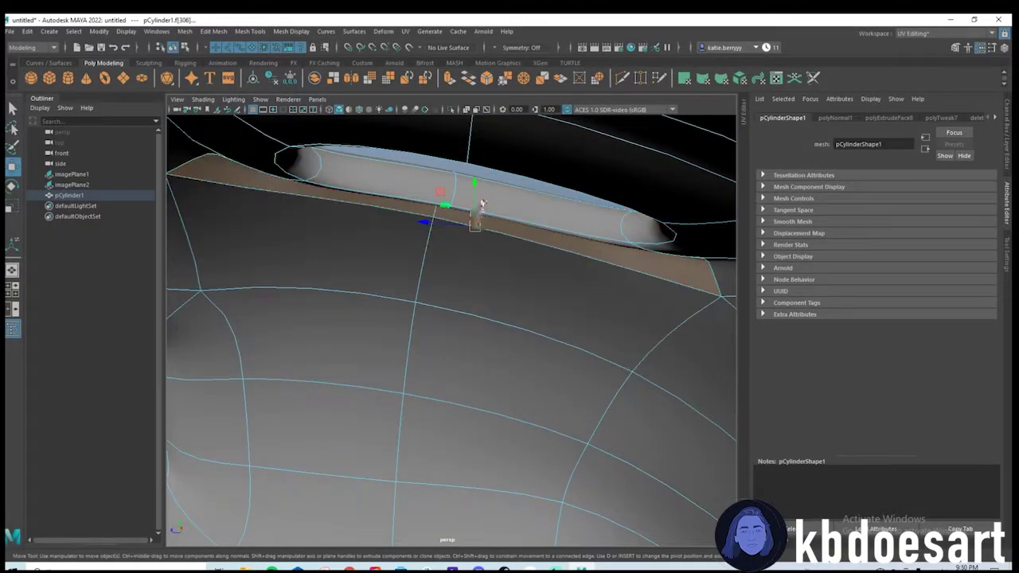
pyautogui.keyDown('alt'); pyautogui.moveTo(485, 212); pyautogui.dragTo(443, 288); pyautogui.keyUp('alt')
pyautogui.click(495, 211)
pyautogui.keyDown('shift'); pyautogui.doubleClick(374, 186); pyautogui.keyUp('shift')
pyautogui.keyDown('alt'); pyautogui.moveTo(417, 461); pyautogui.dragTo(424, 337, button='middle'); pyautogui.keyUp('alt')
pyautogui.keyDown('shift'); pyautogui.click(440, 351); pyautogui.keyUp('shift')
pyautogui.keyDown('shift'); pyautogui.doubleClick(398, 356); pyautogui.keyUp('shift')
pyautogui.scroll(-4, 434, 357)
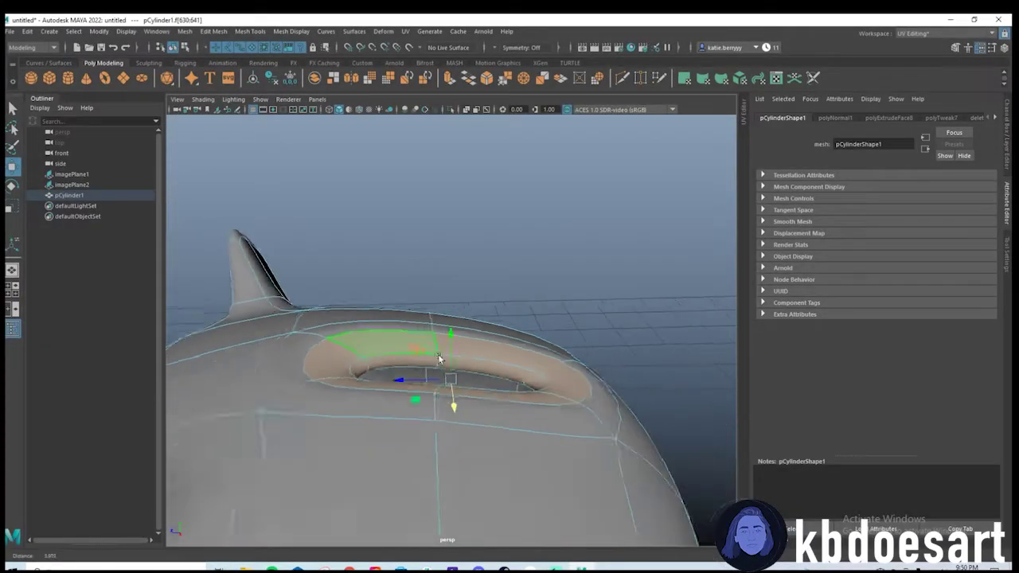
# Move all of the coin slot's faces sideways to the centreline of the back and return to object mode.
pyautogui.keyDown('alt'); pyautogui.moveTo(439, 357); pyautogui.dragTo(475, 462); pyautogui.keyUp('alt')
pyautogui.keyDown('alt'); pyautogui.moveTo(475, 499); pyautogui.dragTo(510, 364); pyautogui.keyUp('alt')
pyautogui.scroll(4, 491, 312)
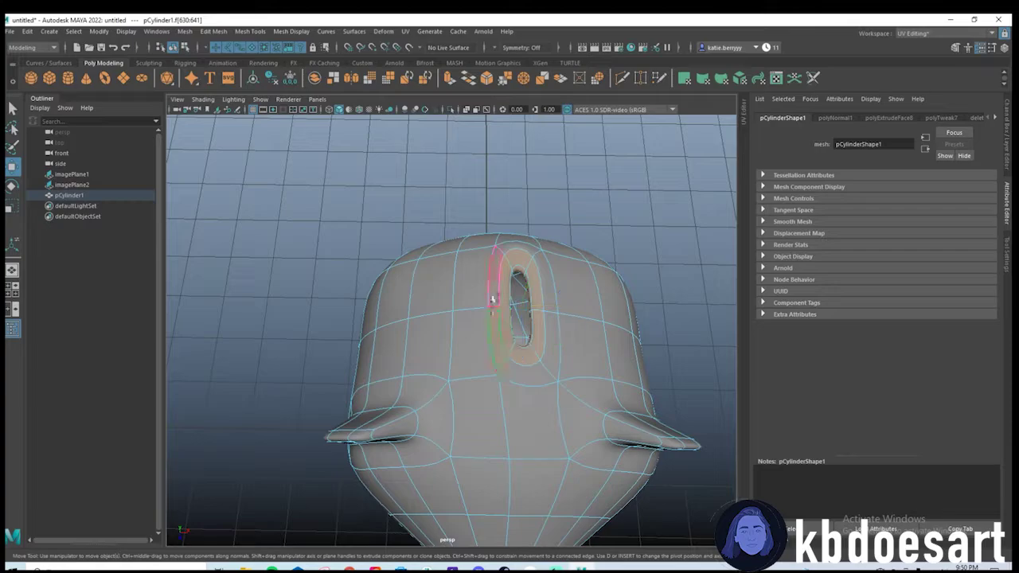
pyautogui.moveTo(556, 308)
pyautogui.mouseDown()
pyautogui.moveTo(540, 306)
pyautogui.moveTo(548, 309)
pyautogui.mouseUp()
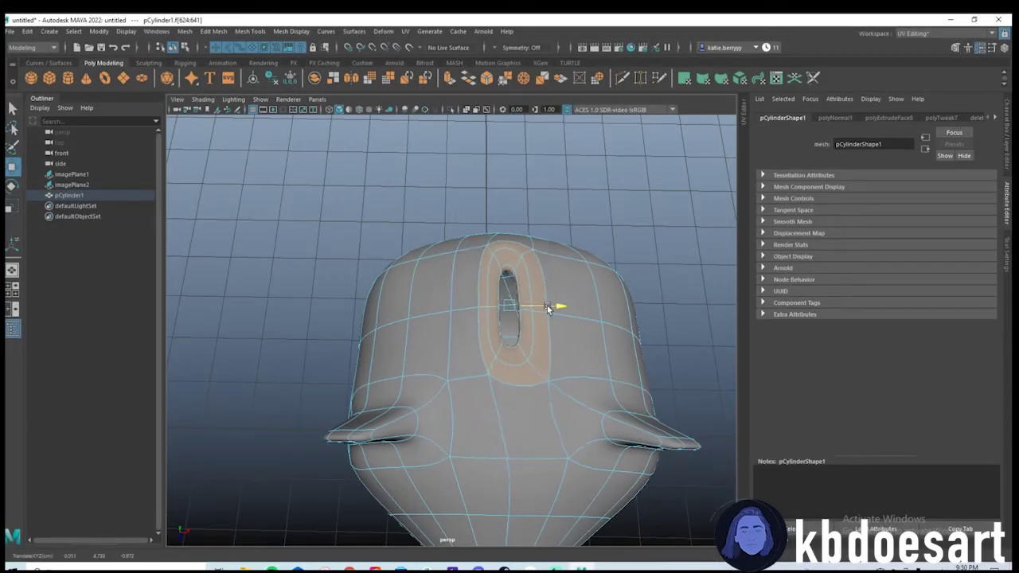
pyautogui.scroll(-3, 550, 318)
pyautogui.keyDown('alt'); pyautogui.moveTo(551, 350); pyautogui.dragTo(553, 321); pyautogui.keyUp('alt')
pyautogui.moveTo(553, 321); pyautogui.dragTo(632, 253, button='right')
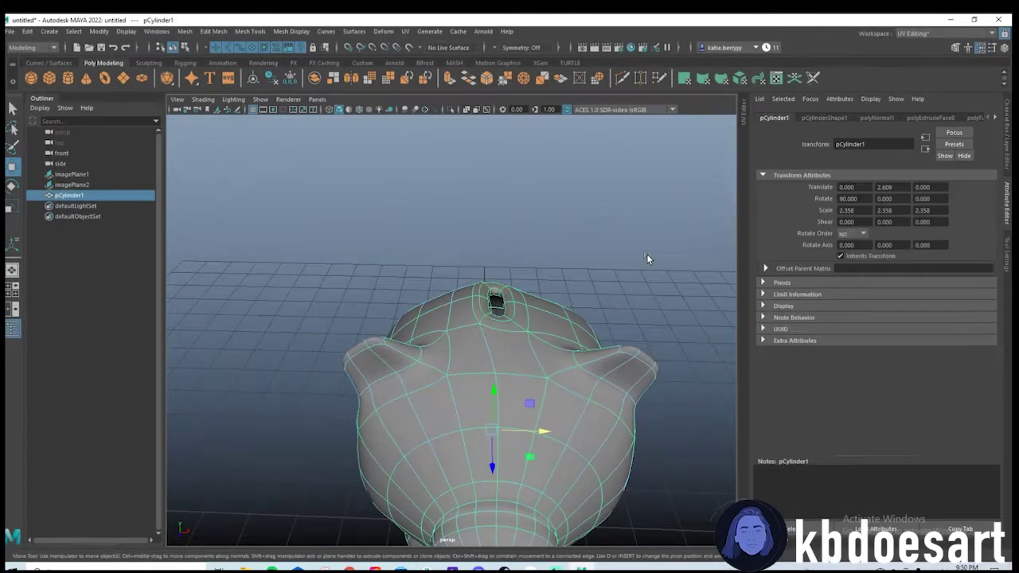
pyautogui.click(648, 257)
# Inspect the repositioned coin slot from the front, from above and on the smoothed pig.
pyautogui.scroll(-5, 522, 334)
pyautogui.moveTo(522, 334)
pyautogui.keyDown('alt'); pyautogui.mouseDown()
pyautogui.moveTo(537, 316)
pyautogui.moveTo(523, 328)
pyautogui.mouseUp(); pyautogui.keyUp('alt')
pyautogui.scroll(5, 503, 328)
pyautogui.keyDown('alt'); pyautogui.moveTo(502, 328); pyautogui.dragTo(459, 348, button='middle'); pyautogui.keyUp('alt')
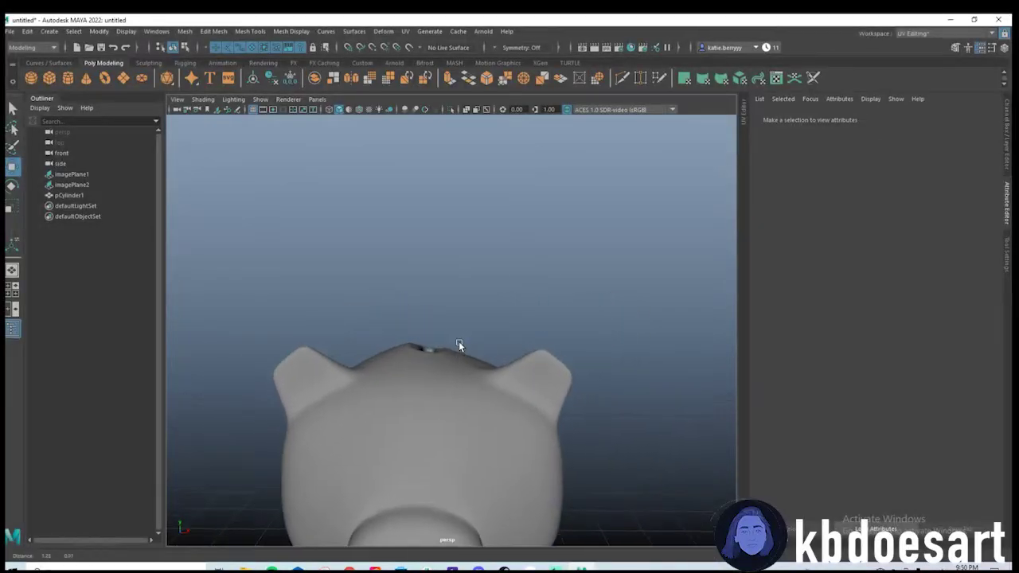
pyautogui.scroll(4, 527, 369)
pyautogui.moveTo(460, 347)
pyautogui.keyDown('alt'); pyautogui.mouseDown()
pyautogui.moveTo(526, 368)
pyautogui.moveTo(449, 336)
pyautogui.mouseUp(); pyautogui.keyUp('alt')
pyautogui.click(510, 384)
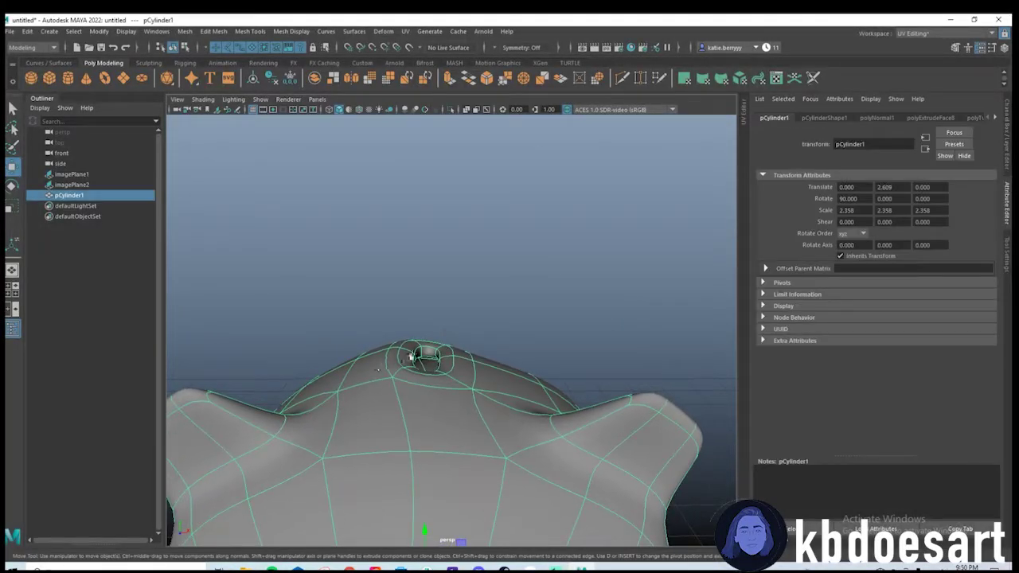
pyautogui.moveTo(411, 358); pyautogui.dragTo(414, 400, button='right')
pyautogui.press('e')
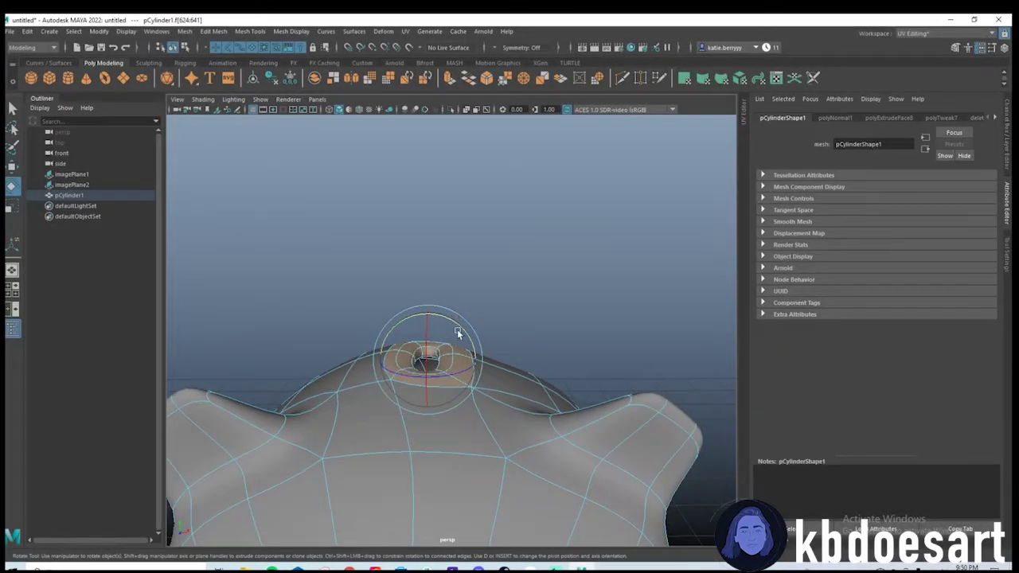
pyautogui.keyDown('alt'); pyautogui.moveTo(458, 333); pyautogui.dragTo(519, 281); pyautogui.keyUp('alt')
pyautogui.moveTo(502, 305); pyautogui.dragTo(520, 278, button='right')
pyautogui.click(539, 310)
pyautogui.scroll(-6, 477, 406)
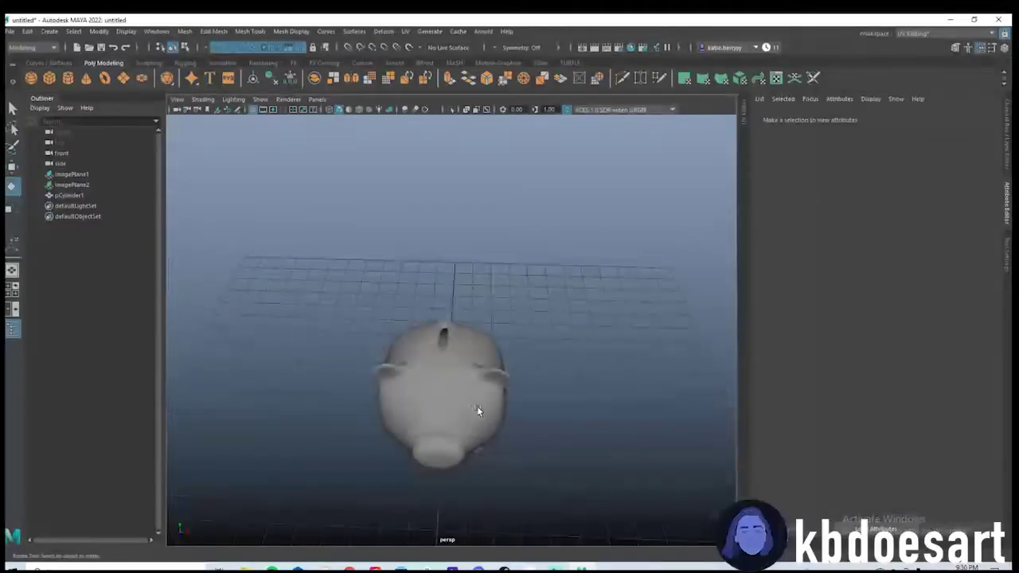
pyautogui.keyDown('alt'); pyautogui.moveTo(477, 406); pyautogui.dragTo(356, 388); pyautogui.keyUp('alt')
pyautogui.scroll(3, 400, 345)
# Switch to the side view and show the side reference image, imagePlane2, behind the pig's rear and tail area.
pyautogui.press('space')
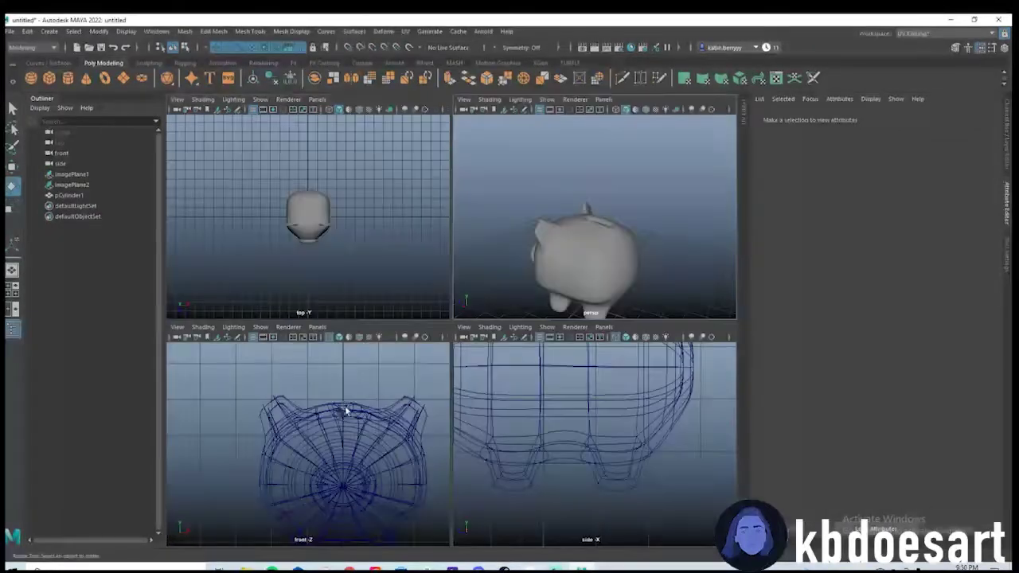
pyautogui.press('space')
pyautogui.scroll(-10, 417, 308)
pyautogui.keyDown('alt'); pyautogui.moveTo(416, 308); pyautogui.dragTo(416, 371, button='middle'); pyautogui.keyUp('alt')
pyautogui.scroll(3, 473, 348)
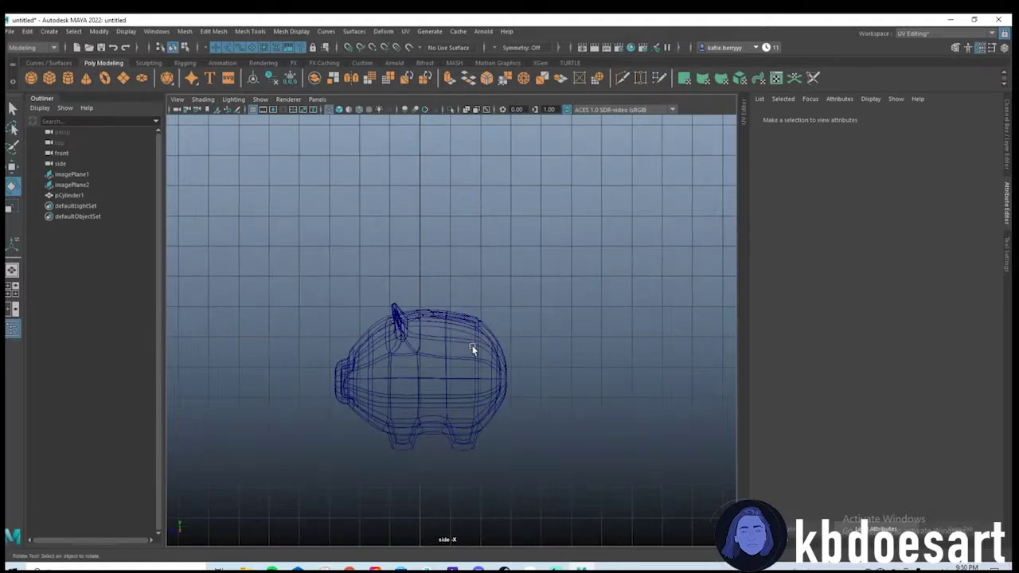
pyautogui.click(72, 184)
pyautogui.scroll(6, 621, 336)
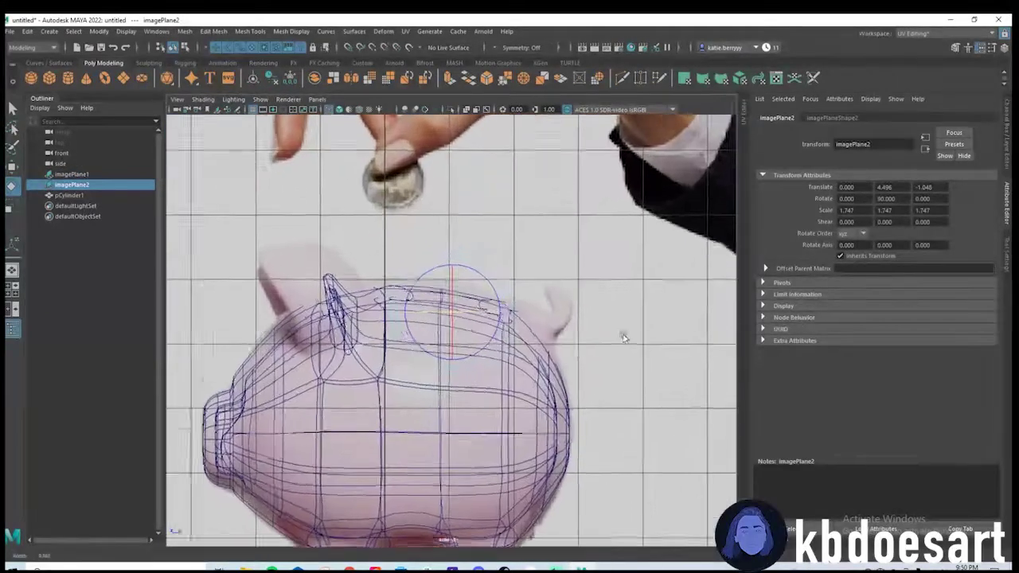
pyautogui.scroll(3, 494, 311)
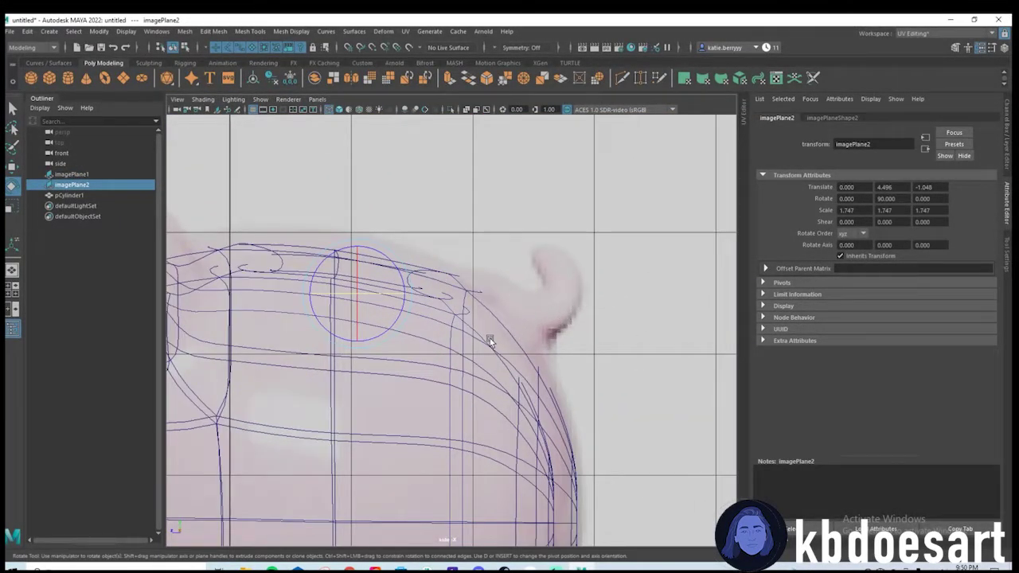
# Return to the perspective view, select the pig's body and switch it to face selection at the rear.
pyautogui.press('space')
pyautogui.press('space')
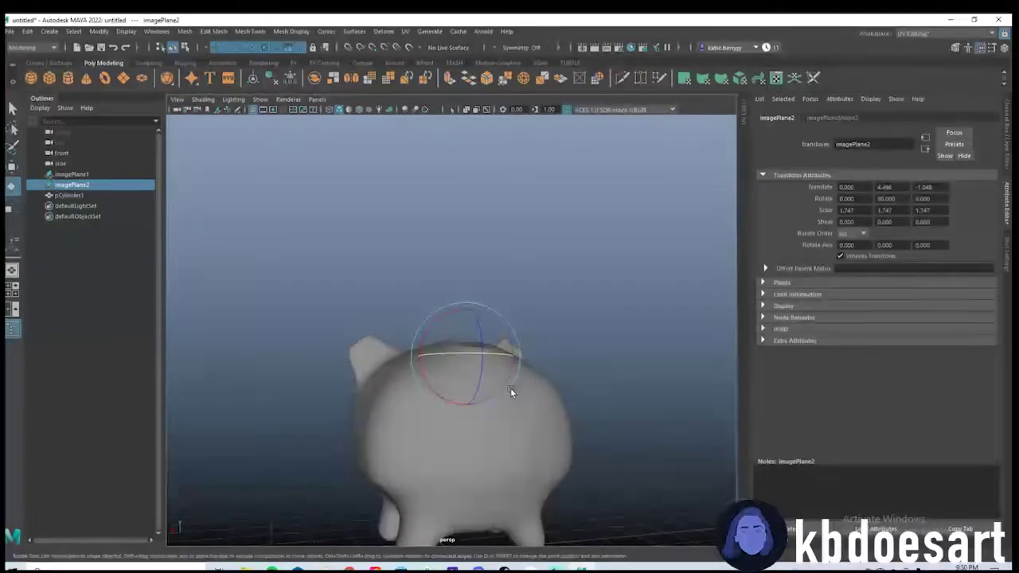
pyautogui.click(503, 439)
pyautogui.keyDown('alt'); pyautogui.moveTo(494, 443); pyautogui.dragTo(600, 409, button='right'); pyautogui.keyUp('alt')
pyautogui.keyDown('alt'); pyautogui.moveTo(549, 416); pyautogui.dragTo(508, 323, button='middle'); pyautogui.keyUp('alt')
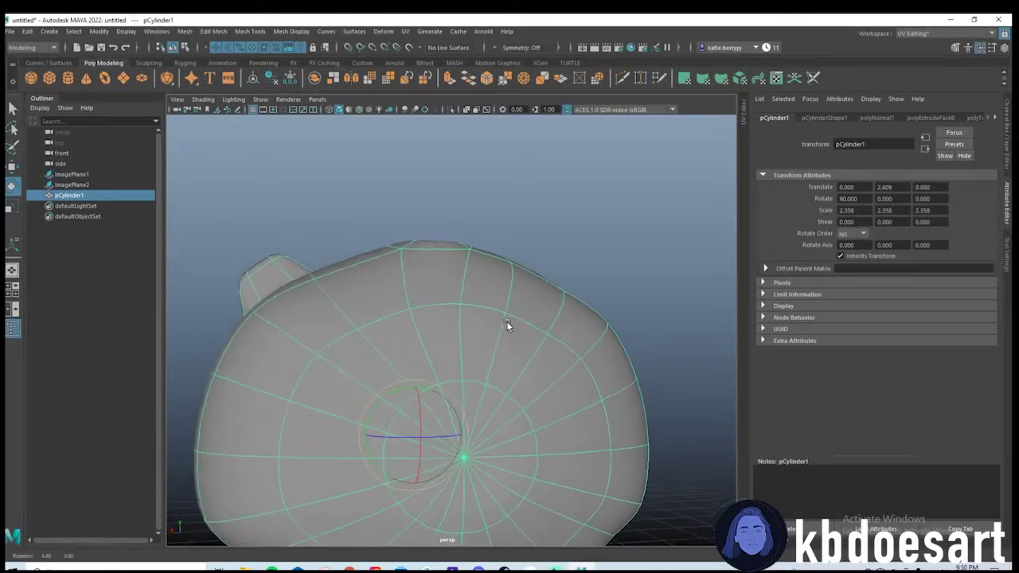
pyautogui.keyDown('alt'); pyautogui.moveTo(507, 323); pyautogui.dragTo(473, 307); pyautogui.keyUp('alt')
pyautogui.moveTo(468, 280); pyautogui.dragTo(471, 315, button='right')
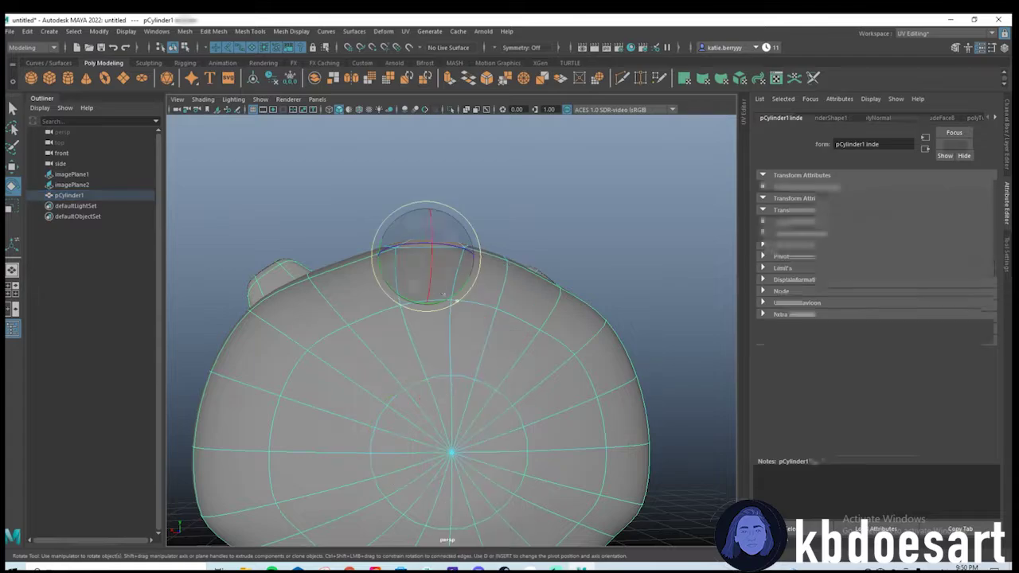
# Select the two adjacent centre faces just above the pole of the pig's rear as the tail base.
pyautogui.click(513, 290)
pyautogui.click(433, 322)
pyautogui.keyDown('alt'); pyautogui.moveTo(481, 333); pyautogui.dragTo(483, 357); pyautogui.keyUp('alt')
pyautogui.keyDown('shift'); pyautogui.click(489, 409); pyautogui.keyUp('shift')
pyautogui.keyDown('alt'); pyautogui.moveTo(509, 413); pyautogui.dragTo(530, 361, button='right'); pyautogui.keyUp('alt')
pyautogui.keyDown('alt'); pyautogui.moveTo(530, 359); pyautogui.dragTo(444, 342); pyautogui.keyUp('alt')
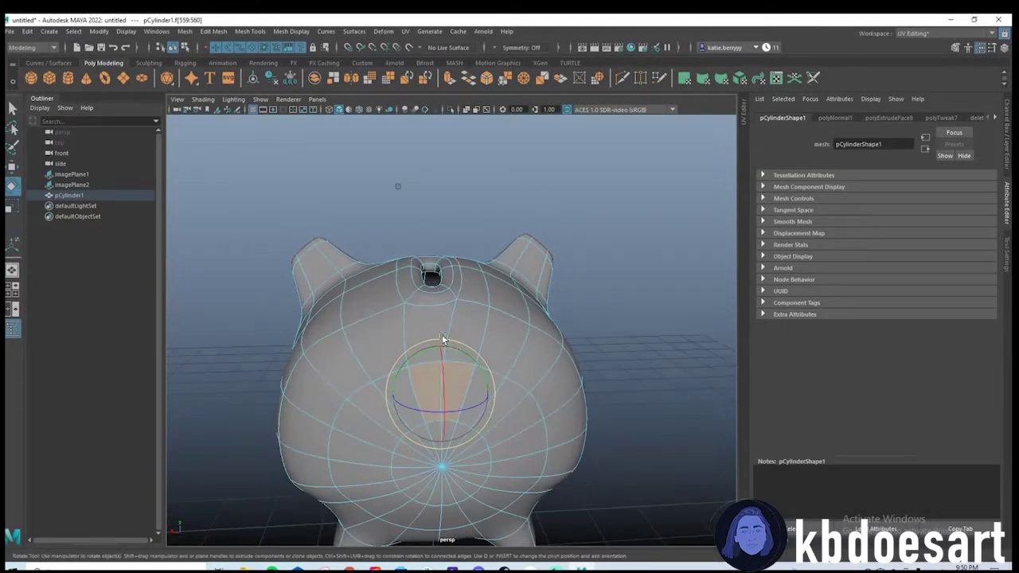
pyautogui.click(533, 343)
pyautogui.click(432, 384)
pyautogui.keyDown('alt'); pyautogui.moveTo(497, 396); pyautogui.dragTo(497, 370); pyautogui.keyUp('alt')
# Extrude the two rear faces together with 1 division and a thickness of 1.19 to form the tail.
pyautogui.hotkey('ctrl', 'e')
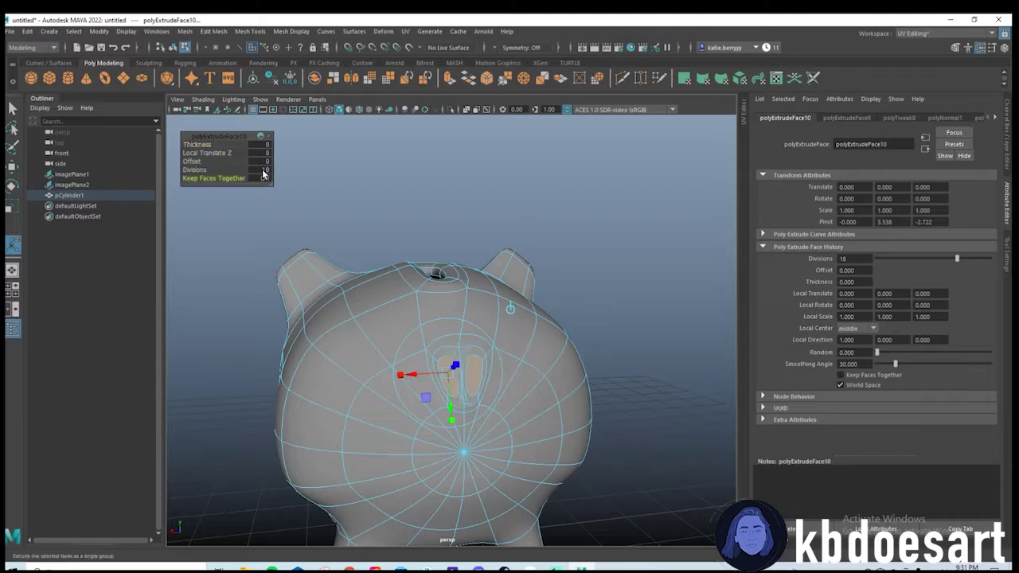
pyautogui.keyDown('alt'); pyautogui.moveTo(537, 305); pyautogui.dragTo(512, 302); pyautogui.keyUp('alt')
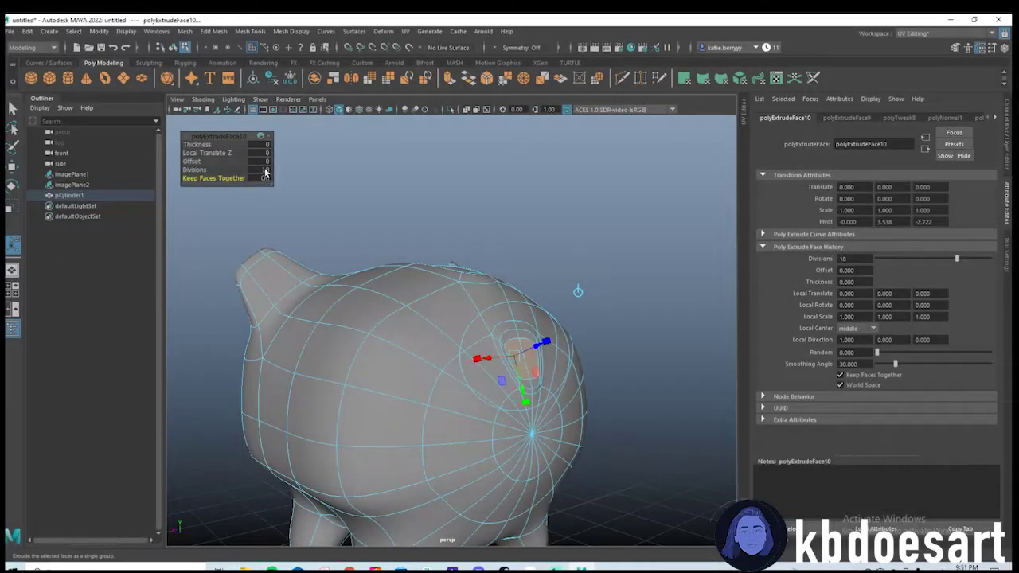
pyautogui.keyDown('alt'); pyautogui.moveTo(503, 283); pyautogui.dragTo(565, 316); pyautogui.keyUp('alt')
pyautogui.keyDown('alt'); pyautogui.moveTo(565, 317); pyautogui.dragTo(434, 296, button='middle'); pyautogui.keyUp('alt')
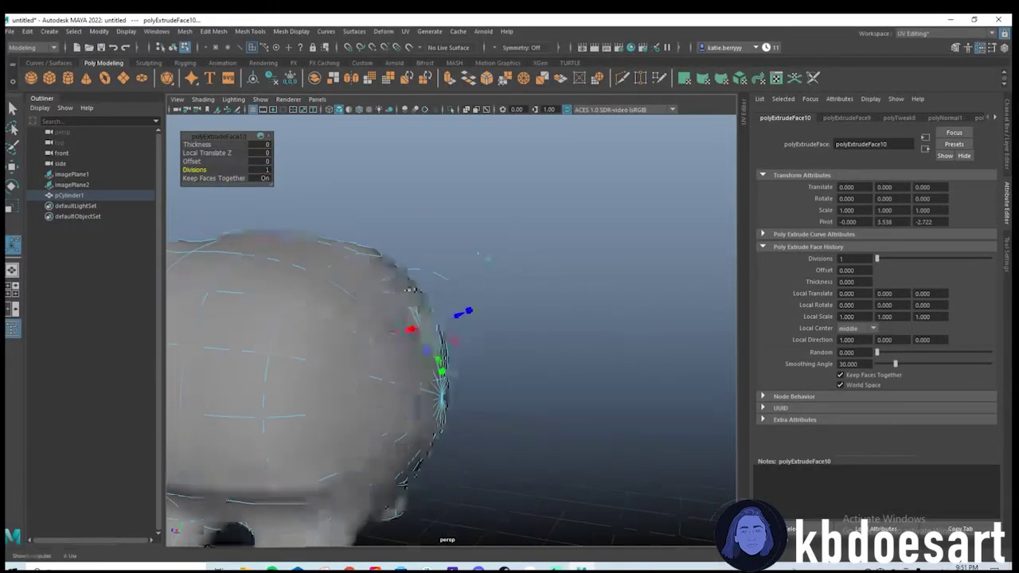
pyautogui.keyDown('alt'); pyautogui.moveTo(434, 296); pyautogui.dragTo(478, 309); pyautogui.keyUp('alt')
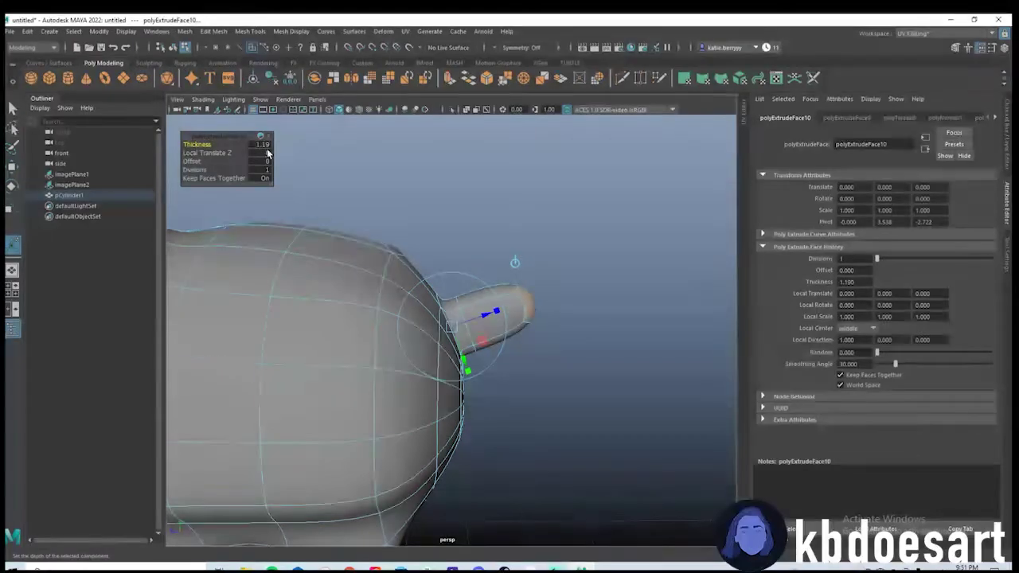
pyautogui.keyDown('alt'); pyautogui.moveTo(612, 267); pyautogui.dragTo(452, 347); pyautogui.keyUp('alt')
# Rotate the tail's end faces and move them up and toward the body so the tail points diagonally upward.
pyautogui.press('e')
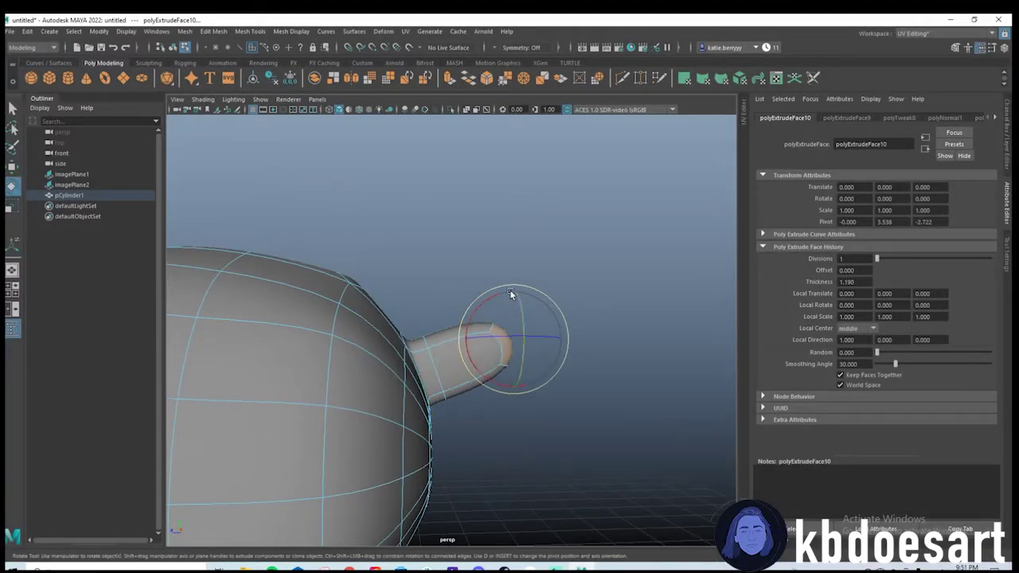
pyautogui.press('w')
pyautogui.moveTo(513, 293); pyautogui.dragTo(512, 223)
pyautogui.press('e')
pyautogui.moveTo(480, 298); pyautogui.dragTo(512, 311)
pyautogui.press('w')
pyautogui.moveTo(488, 269); pyautogui.dragTo(453, 259)
pyautogui.scroll(4, 441, 294)
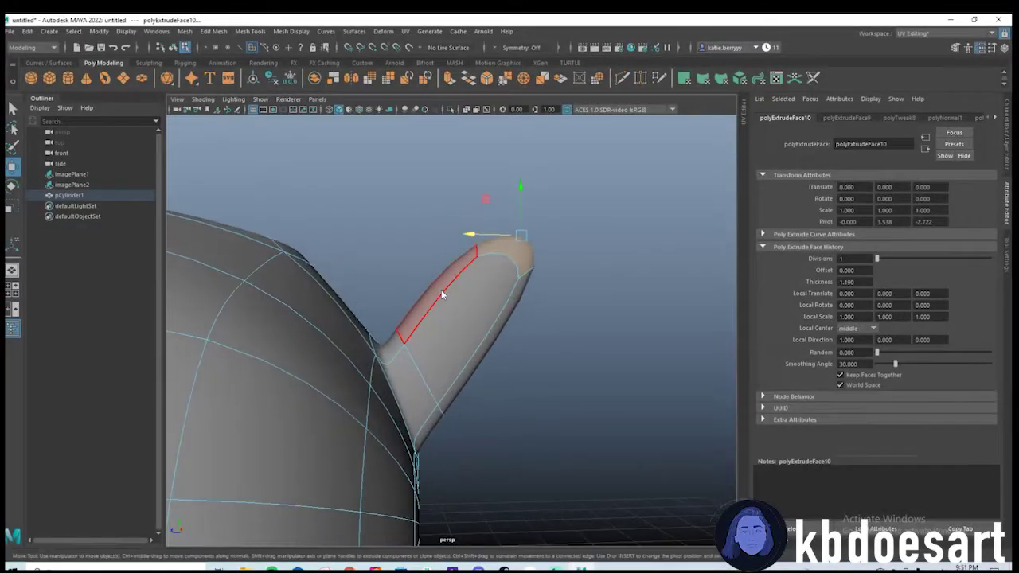
# Insert an edge loop around the middle of the tail with Multi-Cut and switch to edge selection.
pyautogui.keyDown('shift'); pyautogui.moveTo(443, 294); pyautogui.dragTo(388, 292, button='right'); pyautogui.keyUp('shift')
pyautogui.keyDown('ctrl'); pyautogui.click(496, 338); pyautogui.keyUp('ctrl')
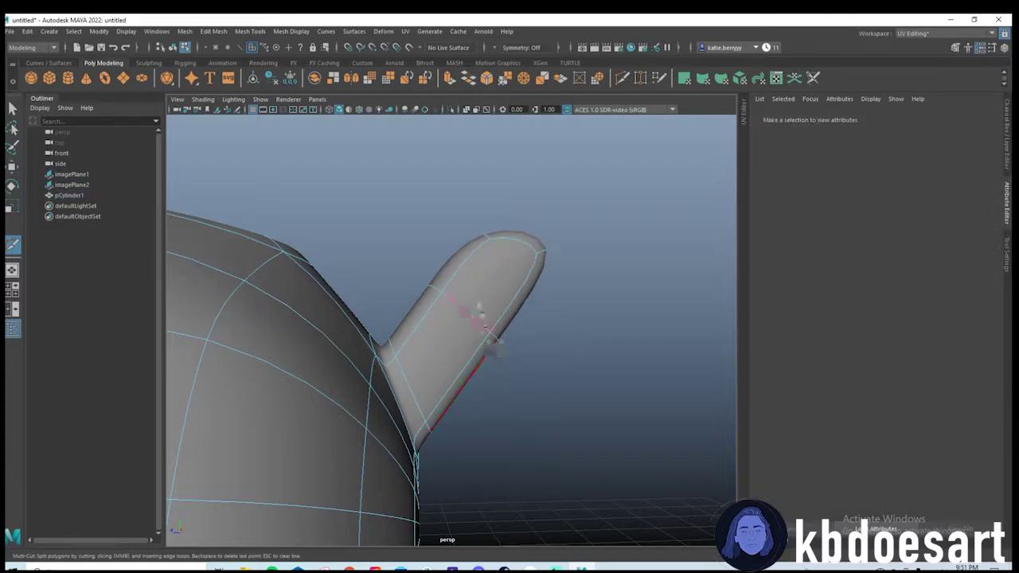
pyautogui.press('q')
pyautogui.rightClick(474, 277)
pyautogui.moveTo(458, 290); pyautogui.dragTo(474, 248, button='right')
# Select the tail's middle edge loop, then rotate it and move it outward and down to bend the tail.
pyautogui.doubleClick(461, 328)
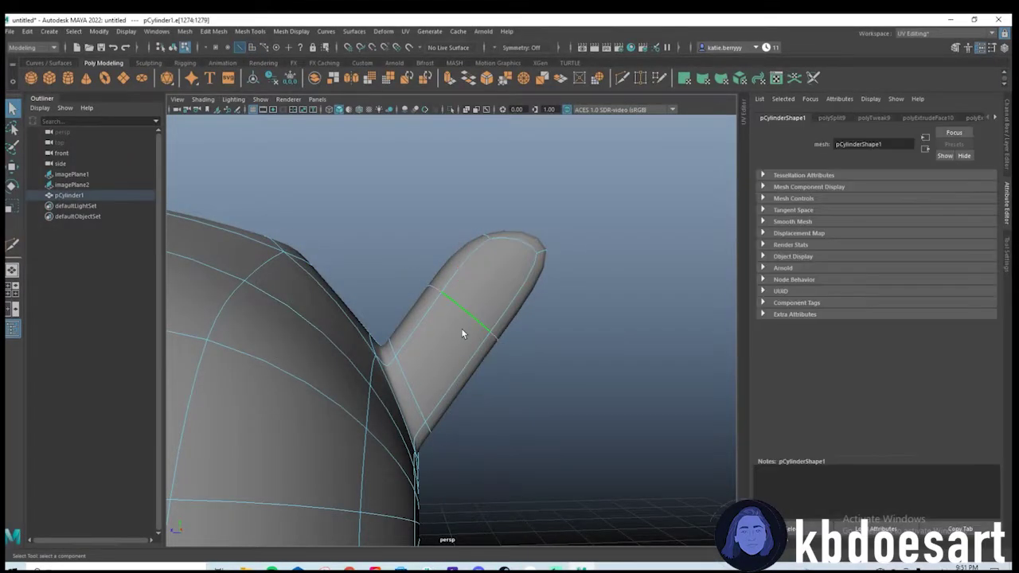
pyautogui.press('e')
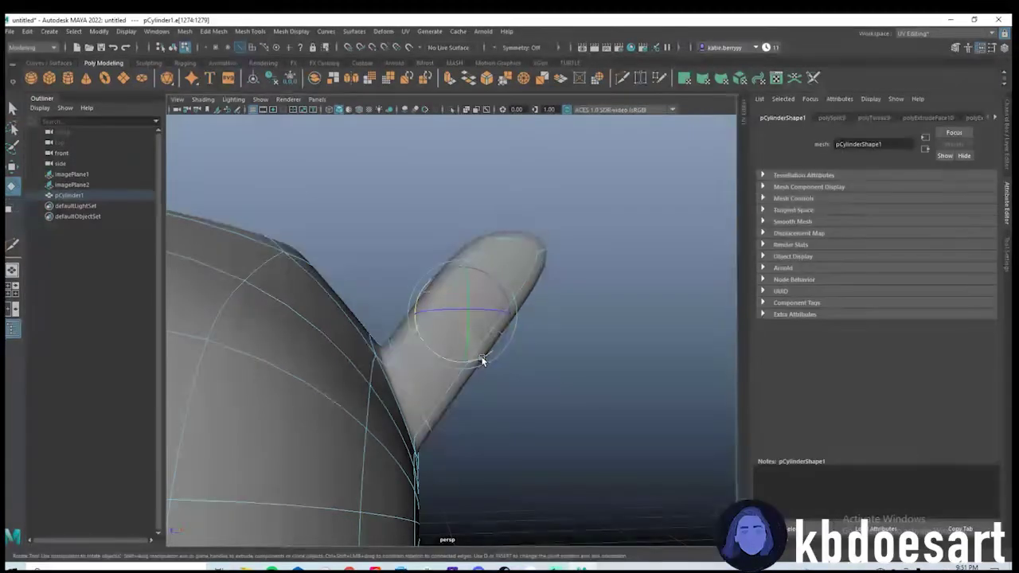
pyautogui.moveTo(482, 360); pyautogui.dragTo(493, 342)
pyautogui.press('w')
pyautogui.moveTo(444, 313); pyautogui.dragTo(490, 328)
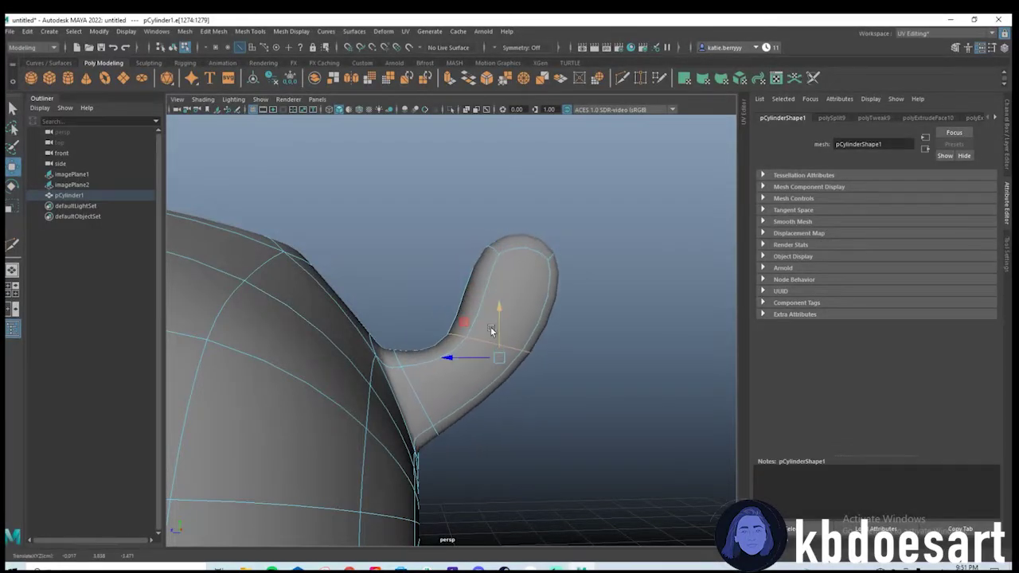
pyautogui.moveTo(452, 358); pyautogui.dragTo(476, 360)
pyautogui.moveTo(522, 310); pyautogui.dragTo(506, 349)
# Select the two faces at the tail's tip and rotate and move them so the upper tail stands upright.
pyautogui.moveTo(532, 280); pyautogui.dragTo(532, 333, button='right')
pyautogui.keyDown('alt'); pyautogui.moveTo(530, 333); pyautogui.dragTo(515, 357); pyautogui.keyUp('alt')
pyautogui.click(515, 357)
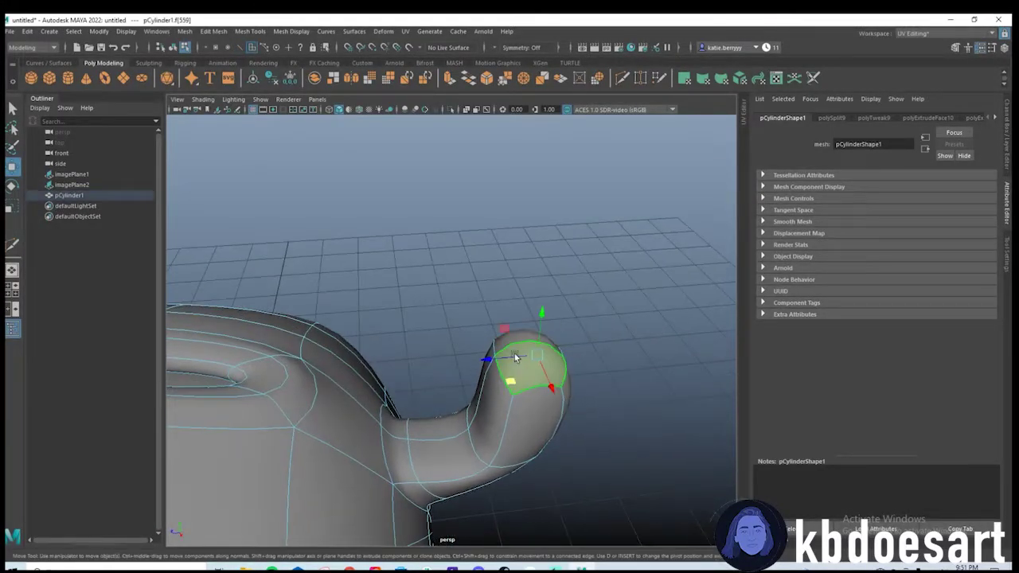
pyautogui.press('e')
pyautogui.moveTo(528, 299)
pyautogui.mouseDown()
pyautogui.moveTo(501, 307)
pyautogui.moveTo(532, 297)
pyautogui.mouseUp()
pyautogui.press('w')
pyautogui.keyDown('alt'); pyautogui.moveTo(506, 331); pyautogui.dragTo(508, 231); pyautogui.keyUp('alt')
pyautogui.press('e')
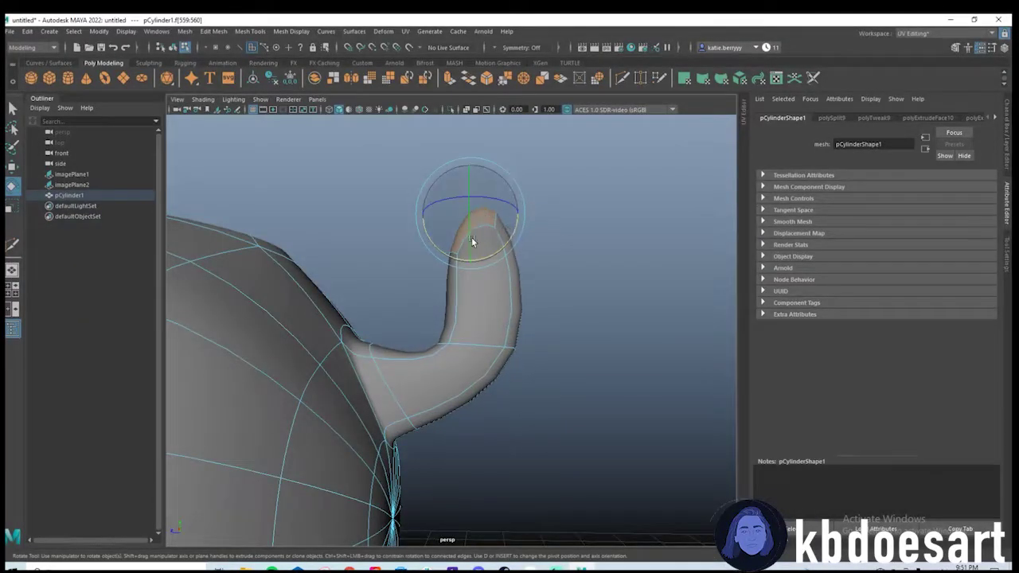
# Insert a second edge loop in the upper part of the tail and rotate it to follow the bend.
pyautogui.keyDown('shift'); pyautogui.moveTo(474, 279); pyautogui.dragTo(416, 280, button='right'); pyautogui.keyUp('shift')
pyautogui.keyDown('ctrl'); pyautogui.click(490, 278); pyautogui.keyUp('ctrl')
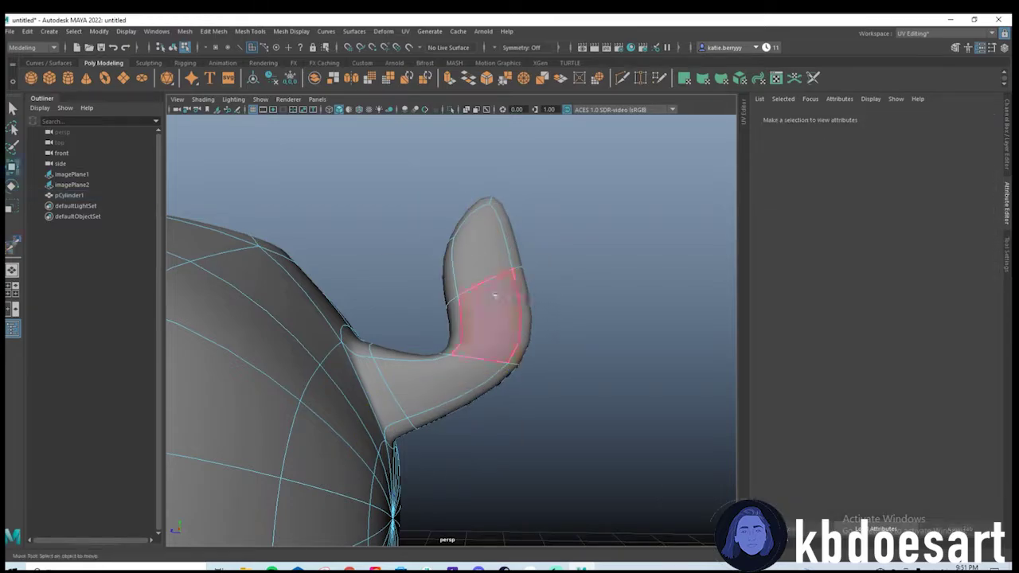
pyautogui.moveTo(490, 275); pyautogui.dragTo(489, 248, button='right')
pyautogui.doubleClick(484, 284)
pyautogui.press('e')
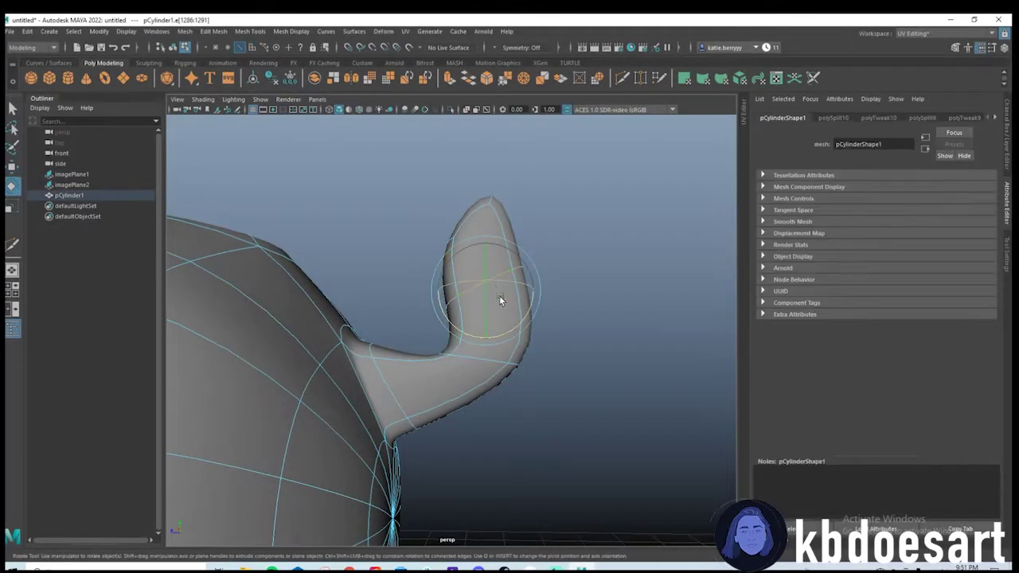
pyautogui.moveTo(511, 327); pyautogui.dragTo(528, 297)
pyautogui.press('w')
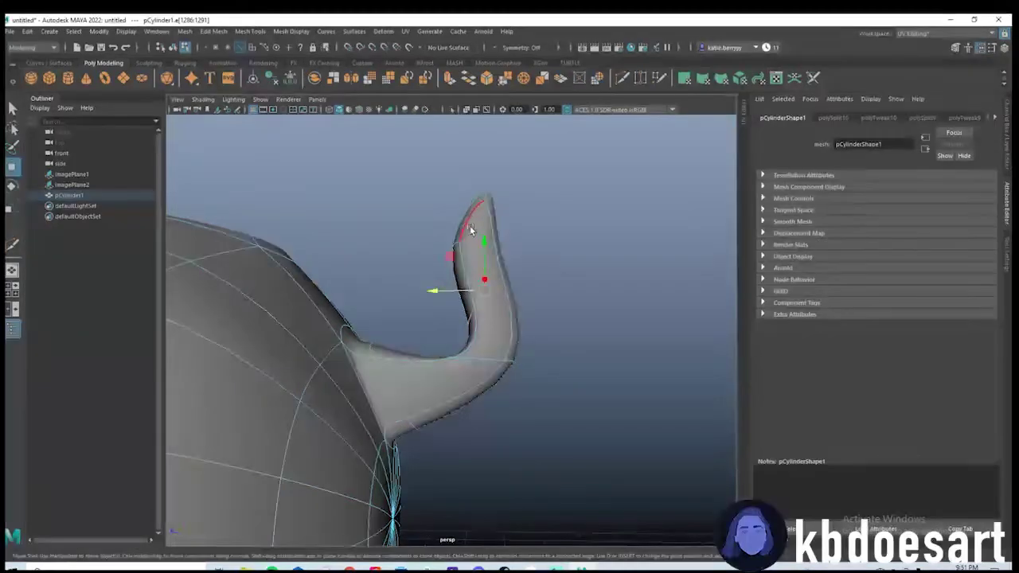
# Reselect the two tip faces and rotate and move them toward the body to start the tail's curl.
pyautogui.keyDown('alt'); pyautogui.moveTo(470, 229); pyautogui.dragTo(512, 259); pyautogui.keyUp('alt')
pyautogui.moveTo(510, 265); pyautogui.dragTo(507, 298, button='right')
pyautogui.click(500, 281)
pyautogui.keyDown('alt'); pyautogui.moveTo(493, 313); pyautogui.dragTo(476, 233); pyautogui.keyUp('alt')
pyautogui.press('e')
pyautogui.press('w')
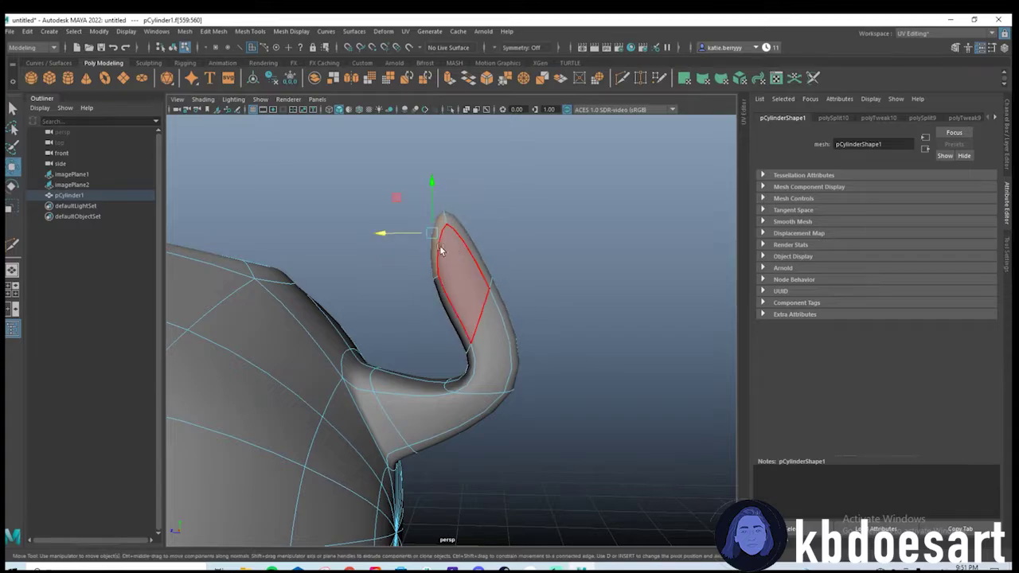
# Lower the tip faces to tighten the tail's curl and scale them down to about 0.44.
pyautogui.click(403, 239)
pyautogui.click(436, 244)
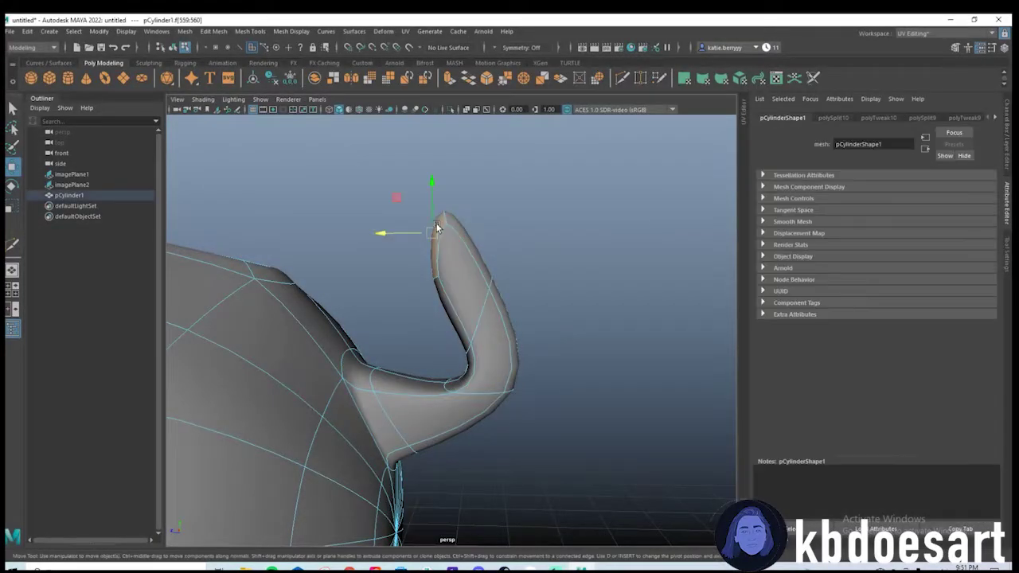
pyautogui.moveTo(408, 235)
pyautogui.mouseDown()
pyautogui.moveTo(392, 237)
pyautogui.moveTo(412, 231)
pyautogui.mouseUp()
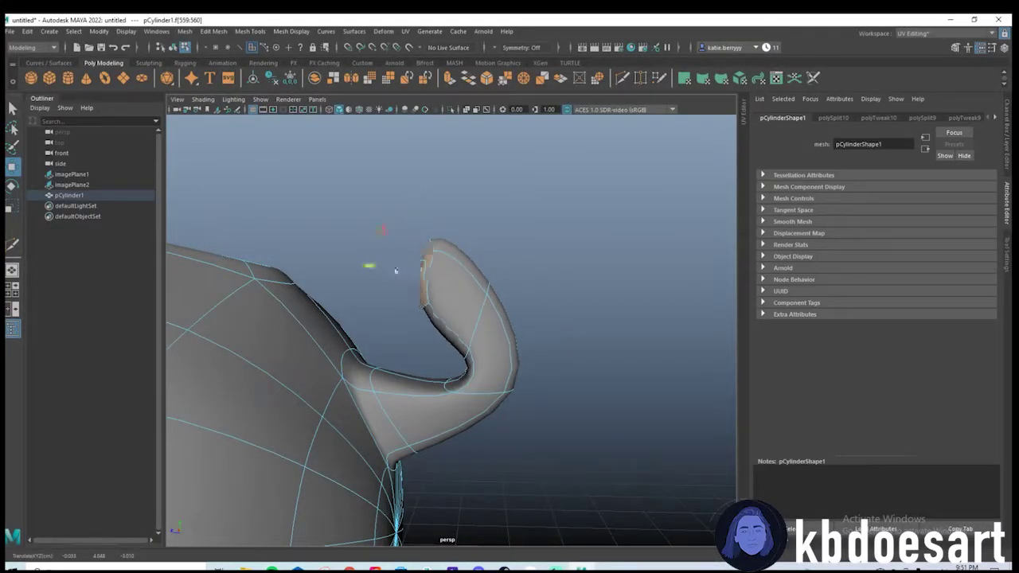
pyautogui.moveTo(396, 271); pyautogui.dragTo(418, 268)
pyautogui.press('r')
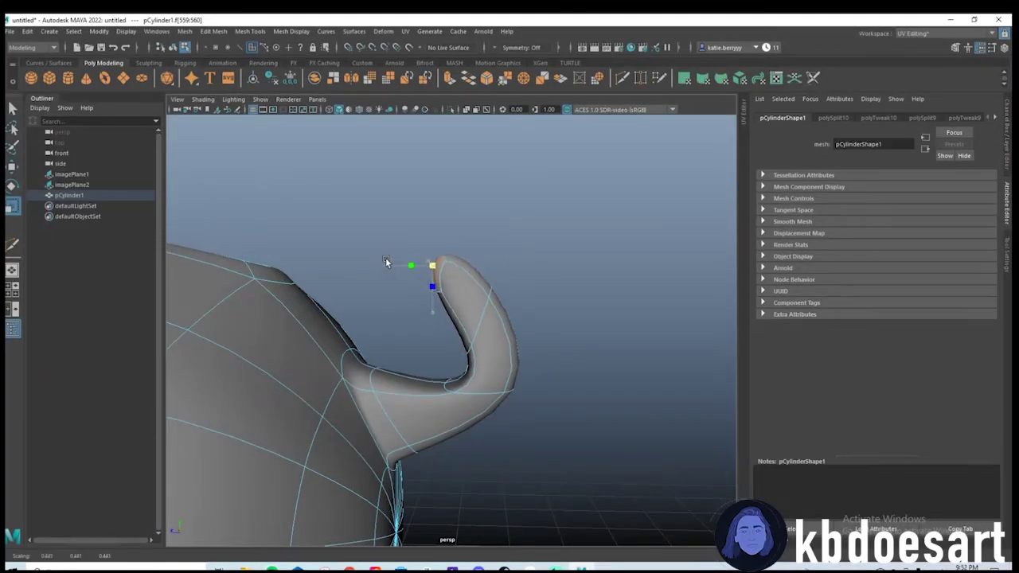
pyautogui.scroll(-4, 455, 295)
pyautogui.keyDown('alt'); pyautogui.moveTo(455, 295); pyautogui.dragTo(472, 356); pyautogui.keyUp('alt')
pyautogui.scroll(-4, 472, 355)
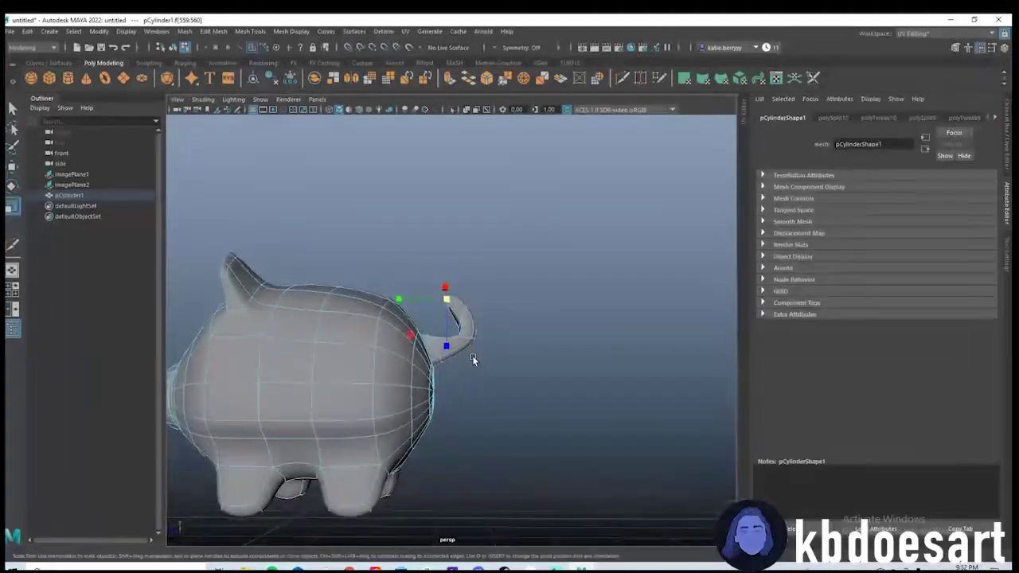
# Show the side reference image, imagePlane2, in the side view and frame the tail against it.
pyautogui.press('space')
pyautogui.press('space')
pyautogui.click(90, 175)
pyautogui.press('h')
pyautogui.press('space')
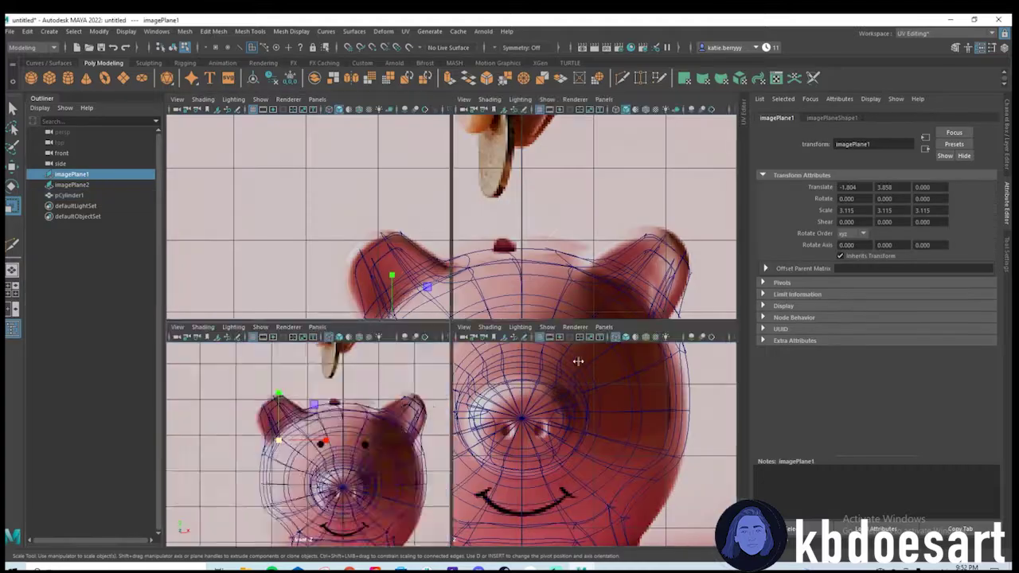
pyautogui.press('space')
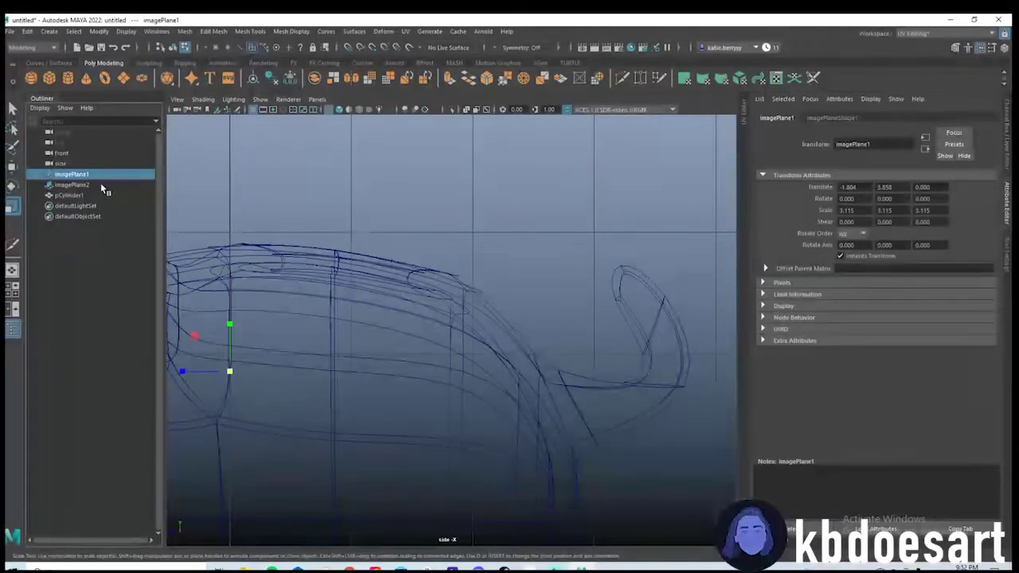
pyautogui.click(72, 184)
pyautogui.press('f')
pyautogui.keyDown('alt'); pyautogui.moveTo(392, 304); pyautogui.dragTo(534, 335, button='right'); pyautogui.keyUp('alt')
pyautogui.keyDown('alt'); pyautogui.moveTo(534, 334); pyautogui.dragTo(477, 321, button='middle'); pyautogui.keyUp('alt')
# Switch to vertex selection and select all of the tail's vertices, including those near its base.
pyautogui.rightClick(506, 279)
pyautogui.moveTo(514, 269); pyautogui.dragTo(471, 266, button='right')
pyautogui.moveTo(477, 183); pyautogui.dragTo(477, 183)
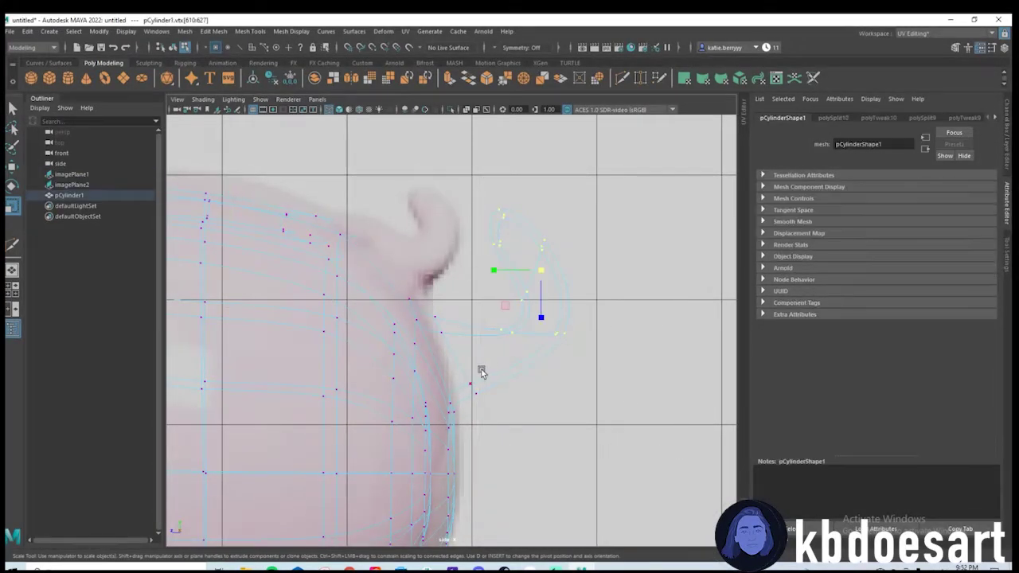
pyautogui.press('space')
pyautogui.press('space')
pyautogui.keyDown('alt'); pyautogui.moveTo(530, 326); pyautogui.dragTo(448, 329); pyautogui.keyUp('alt')
pyautogui.keyDown('alt'); pyautogui.moveTo(448, 330); pyautogui.dragTo(652, 350, button='right'); pyautogui.keyUp('alt')
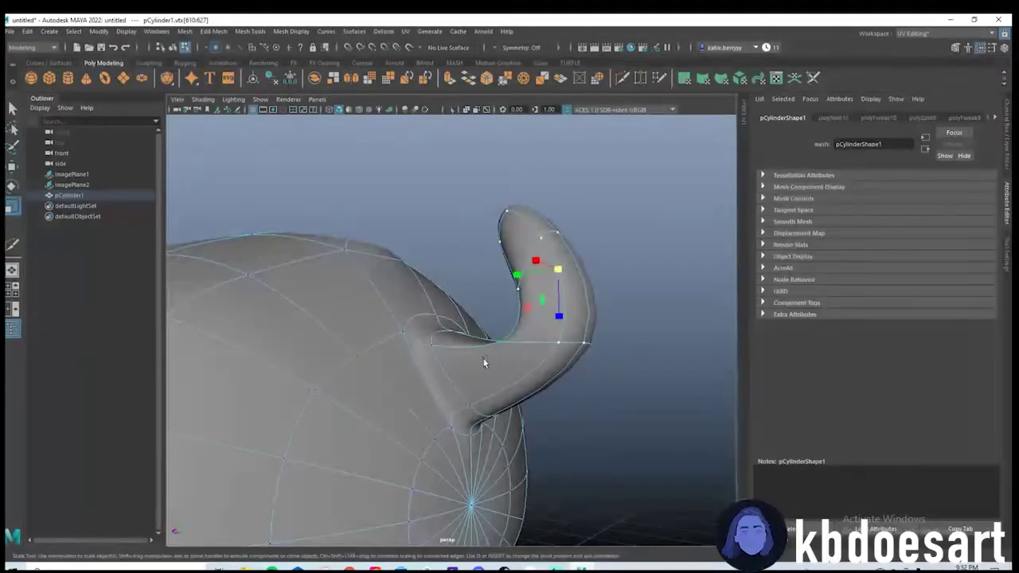
pyautogui.keyDown('shift'); pyautogui.click(454, 334); pyautogui.keyUp('shift')
pyautogui.keyDown('alt'); pyautogui.moveTo(625, 366); pyautogui.dragTo(667, 374); pyautogui.keyUp('alt')
pyautogui.keyDown('alt'); pyautogui.moveTo(594, 394); pyautogui.dragTo(571, 367); pyautogui.keyUp('alt')
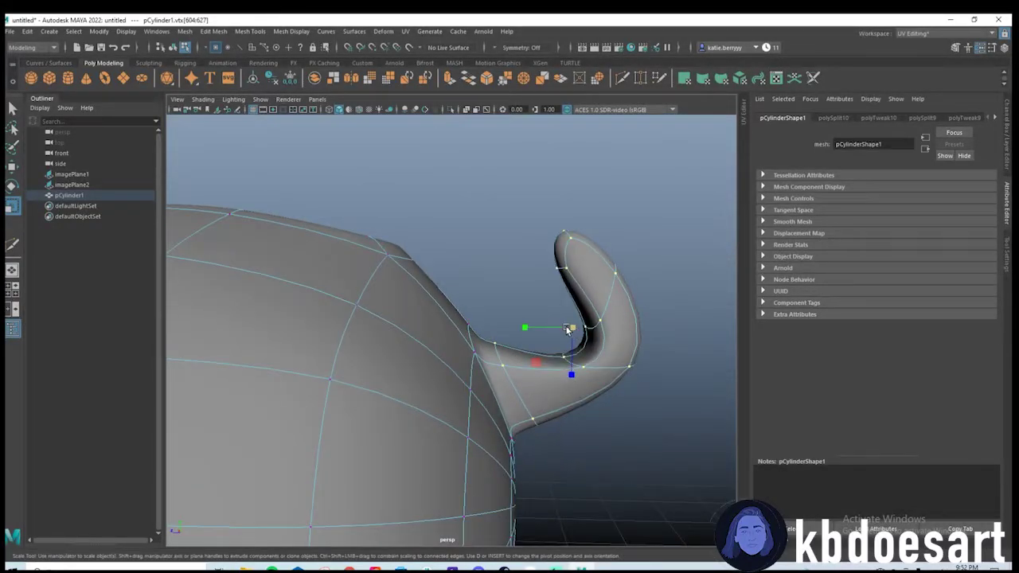
# Scale the whole tail down uniformly toward the body, return to object mode and deselect the pig.
pyautogui.moveTo(568, 329); pyautogui.dragTo(500, 328)
pyautogui.press('w')
pyautogui.keyDown('alt'); pyautogui.moveTo(611, 367); pyautogui.dragTo(589, 368); pyautogui.keyUp('alt')
pyautogui.keyDown('alt'); pyautogui.moveTo(590, 368); pyautogui.dragTo(443, 368, button='right'); pyautogui.keyUp('alt')
pyautogui.click(507, 368)
pyautogui.moveTo(507, 367)
pyautogui.keyDown('alt'); pyautogui.mouseDown(button='right')
pyautogui.moveTo(445, 357)
pyautogui.moveTo(496, 300)
pyautogui.mouseUp(button='right'); pyautogui.keyUp('alt')
pyautogui.click(540, 310)
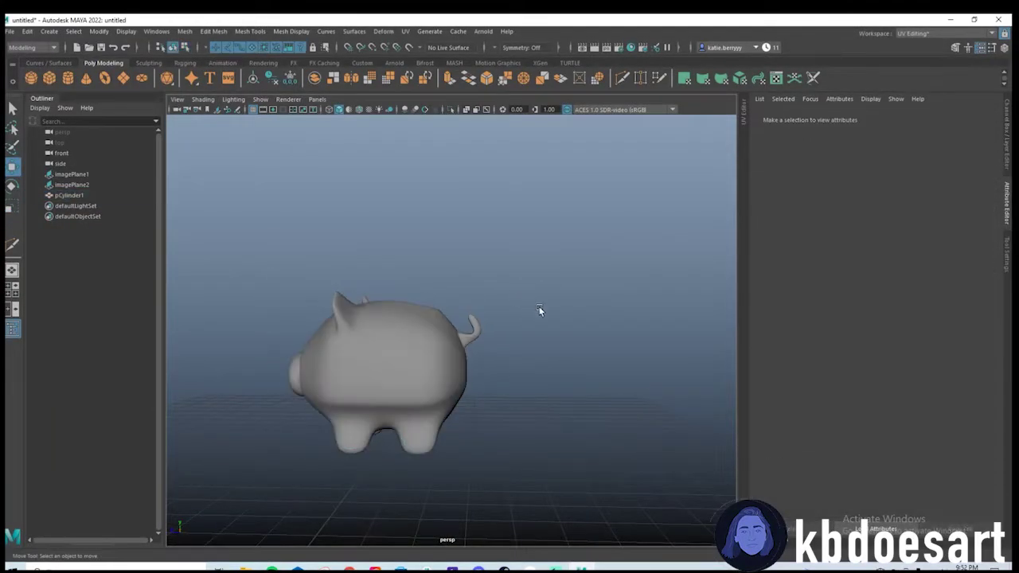
# Switch to the front view and show the front reference image, imagePlane1, behind the pig's face.
pyautogui.keyDown('alt'); pyautogui.moveTo(539, 310); pyautogui.dragTo(478, 375); pyautogui.keyUp('alt')
pyautogui.press('space')
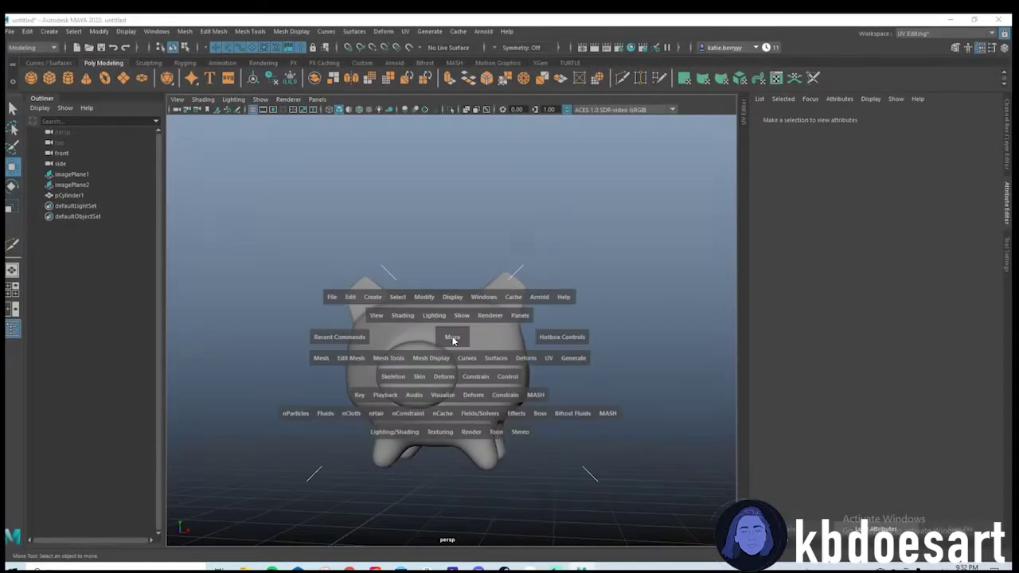
pyautogui.moveTo(453, 339); pyautogui.dragTo(347, 420)
pyautogui.click(72, 173)
pyautogui.scroll(3, 561, 294)
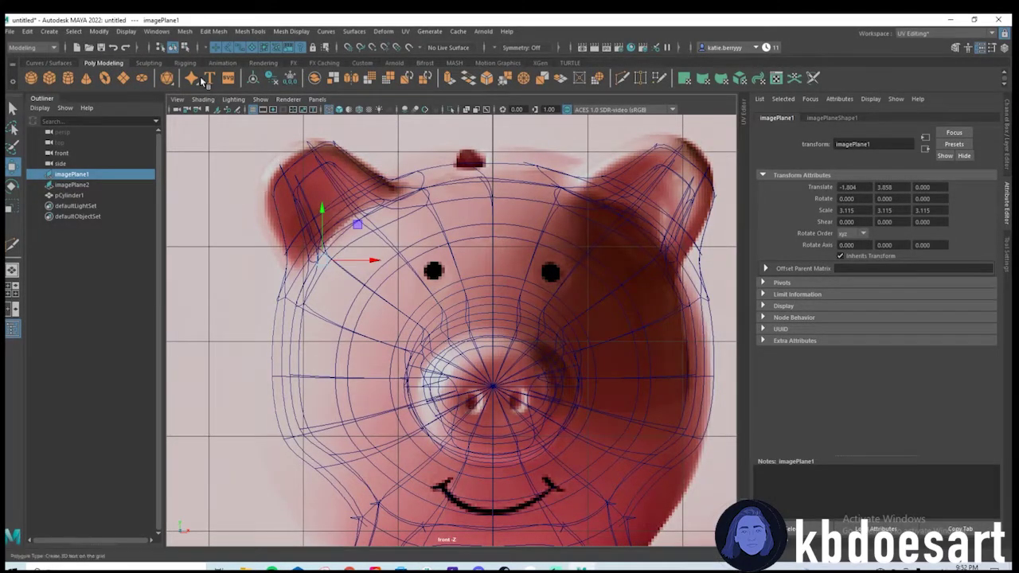
pyautogui.click(526, 196)
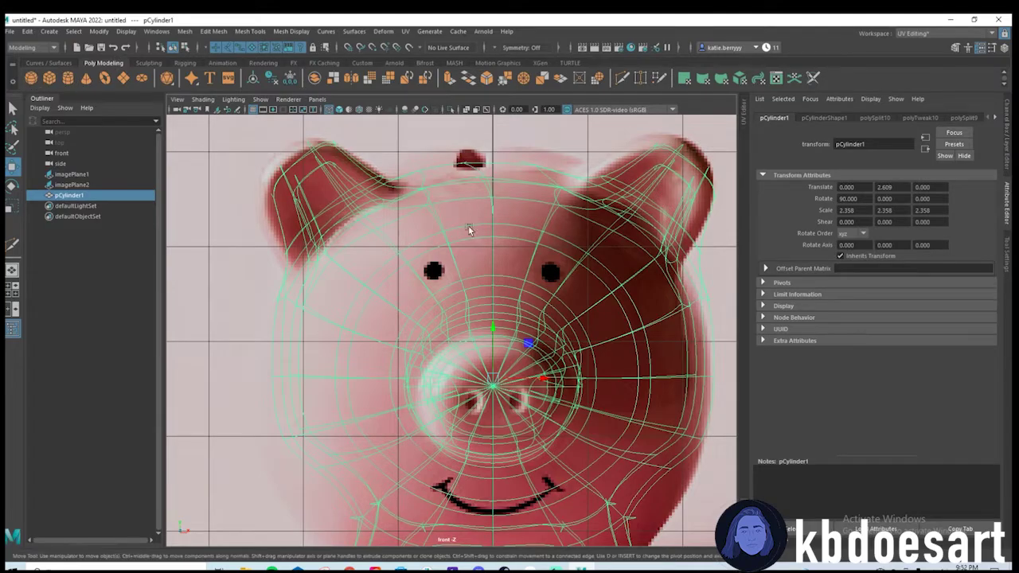
# Create a polygon sphere for an eye, raise it to eye height and scale it down to 0.175.
pyautogui.click(31, 78)
pyautogui.scroll(-5, 334, 310)
pyautogui.moveTo(460, 347); pyautogui.dragTo(460, 270)
pyautogui.keyDown('alt'); pyautogui.moveTo(473, 280); pyautogui.dragTo(900, 331, button='right'); pyautogui.keyUp('alt')
pyautogui.press('r')
pyautogui.keyDown('alt'); pyautogui.moveTo(596, 262); pyautogui.dragTo(512, 236, button='right'); pyautogui.keyUp('alt')
pyautogui.moveTo(473, 299); pyautogui.dragTo(420, 289)
# Fit the eye sphere onto one eye in the front reference and scale it down uniformly to 0.098.
pyautogui.press('w')
pyautogui.moveTo(518, 301); pyautogui.dragTo(492, 300)
pyautogui.keyDown('alt'); pyautogui.moveTo(492, 300); pyautogui.dragTo(593, 309, button='right'); pyautogui.keyUp('alt')
pyautogui.keyDown('alt'); pyautogui.moveTo(455, 294); pyautogui.dragTo(455, 326, button='middle'); pyautogui.keyUp('alt')
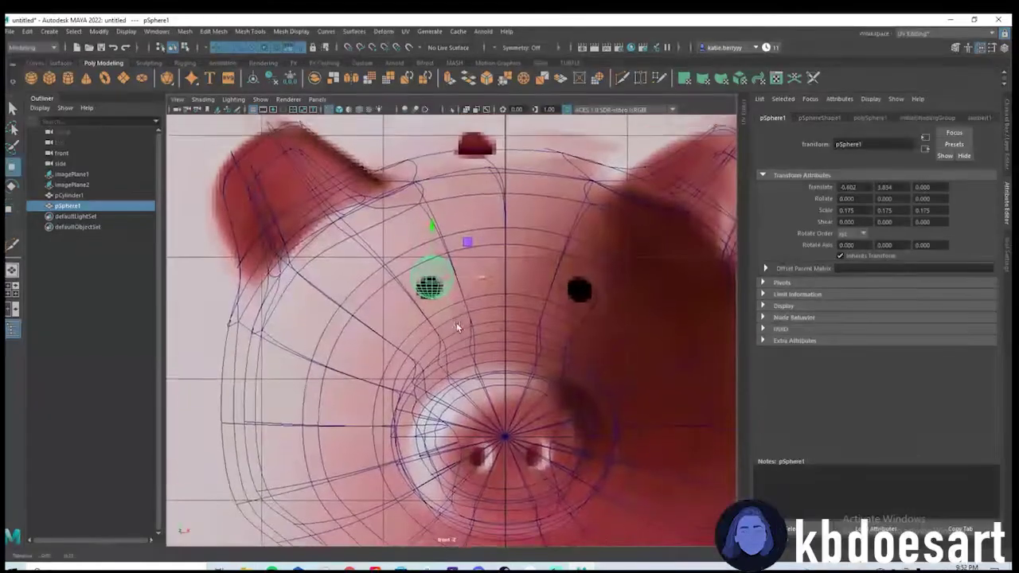
pyautogui.keyDown('alt'); pyautogui.moveTo(455, 326); pyautogui.dragTo(474, 325, button='right'); pyautogui.keyUp('alt')
pyautogui.press('r')
pyautogui.moveTo(429, 275)
pyautogui.mouseDown()
pyautogui.moveTo(420, 276)
pyautogui.moveTo(429, 257)
pyautogui.mouseUp()
# Duplicate the eye sphere and slide the copy onto the reference's other eye at X 0.610.
pyautogui.press('w')
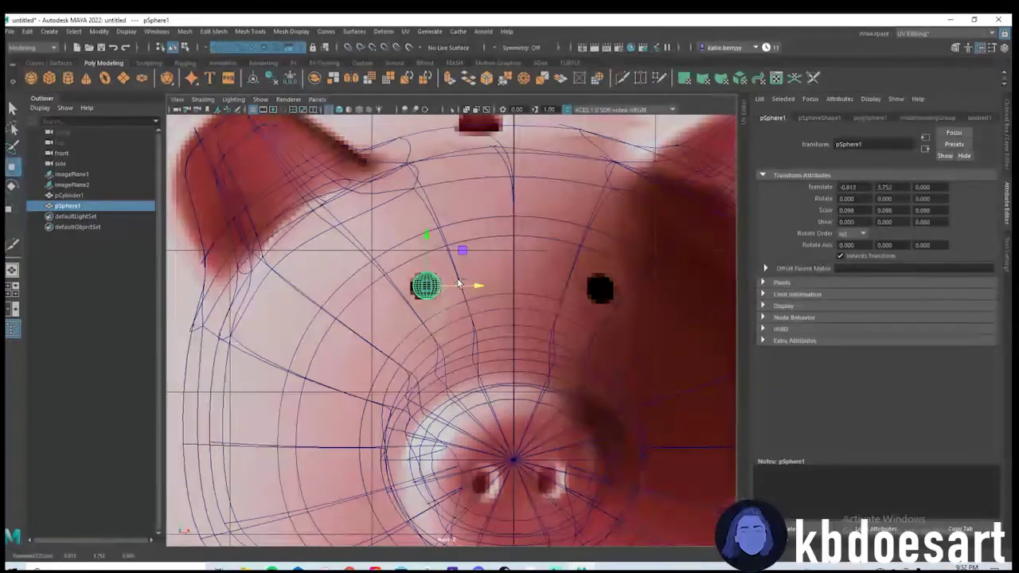
pyautogui.keyDown('shift'); pyautogui.click(451, 289); pyautogui.keyUp('shift')
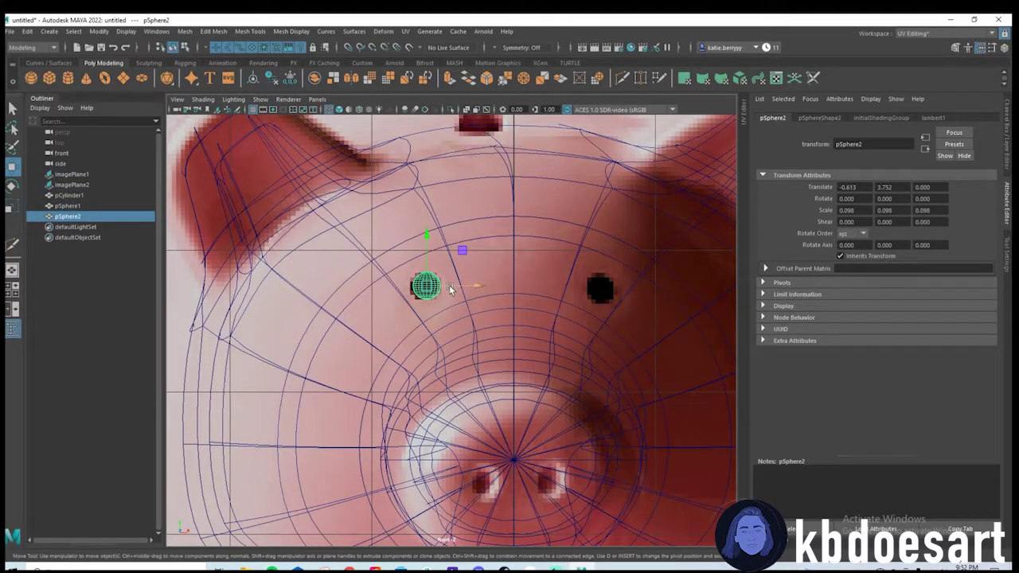
pyautogui.moveTo(451, 289); pyautogui.dragTo(629, 298)
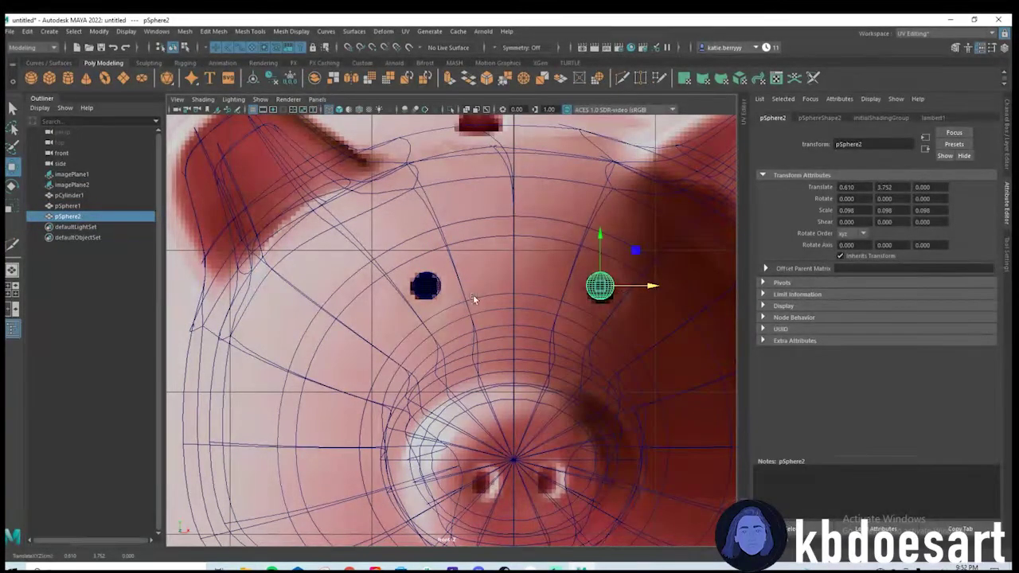
# In the perspective view, move both eye spheres forward to Z 1.987 so they protrude slightly from the face.
pyautogui.press('space')
pyautogui.press('space')
pyautogui.keyDown('alt'); pyautogui.moveTo(406, 338); pyautogui.dragTo(495, 358); pyautogui.keyUp('alt')
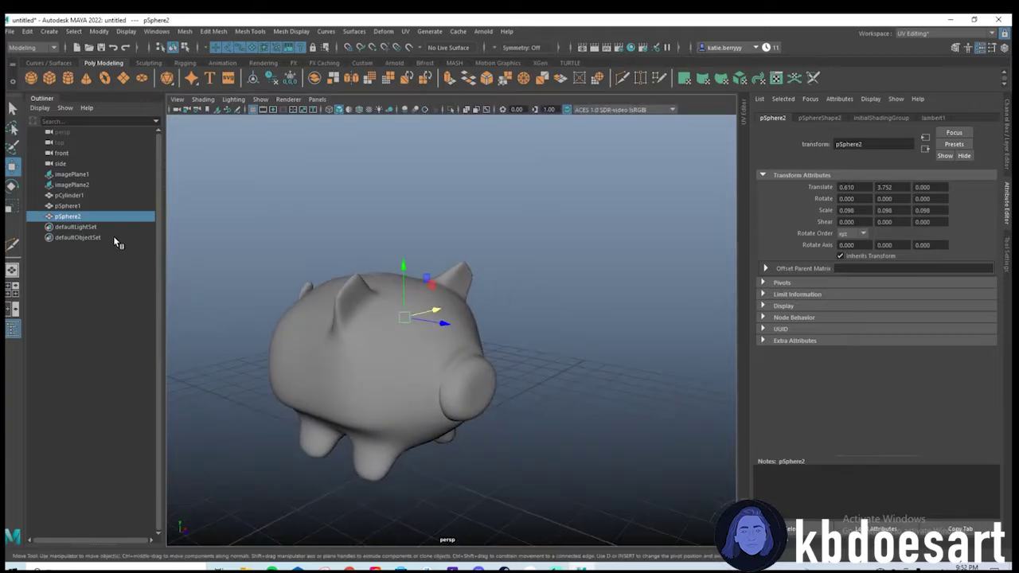
pyautogui.keyDown('shift'); pyautogui.click(79, 206); pyautogui.keyUp('shift')
pyautogui.moveTo(397, 328); pyautogui.dragTo(460, 359)
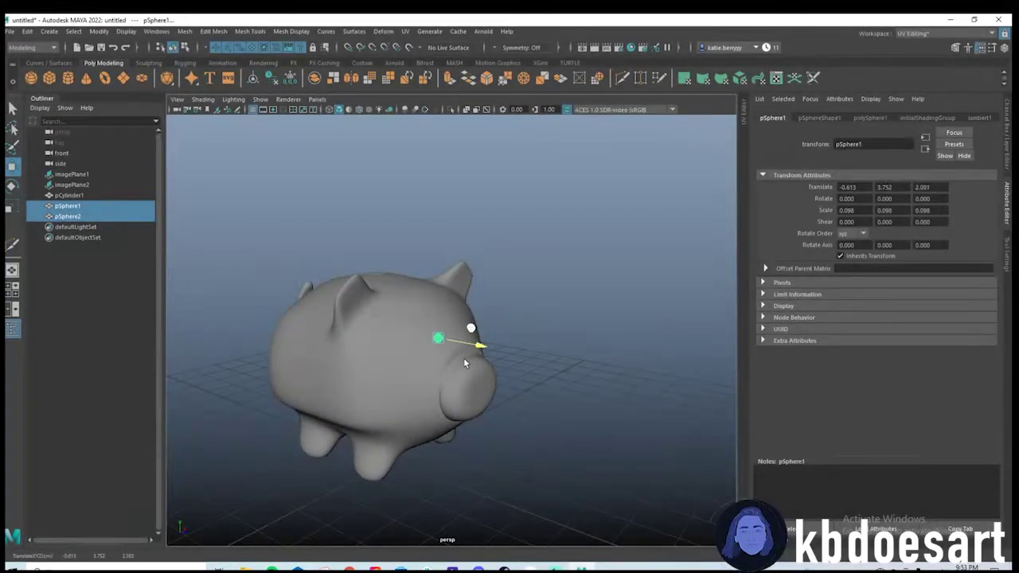
pyautogui.keyDown('alt'); pyautogui.moveTo(461, 358); pyautogui.dragTo(551, 386, button='right'); pyautogui.keyUp('alt')
pyautogui.click(566, 388)
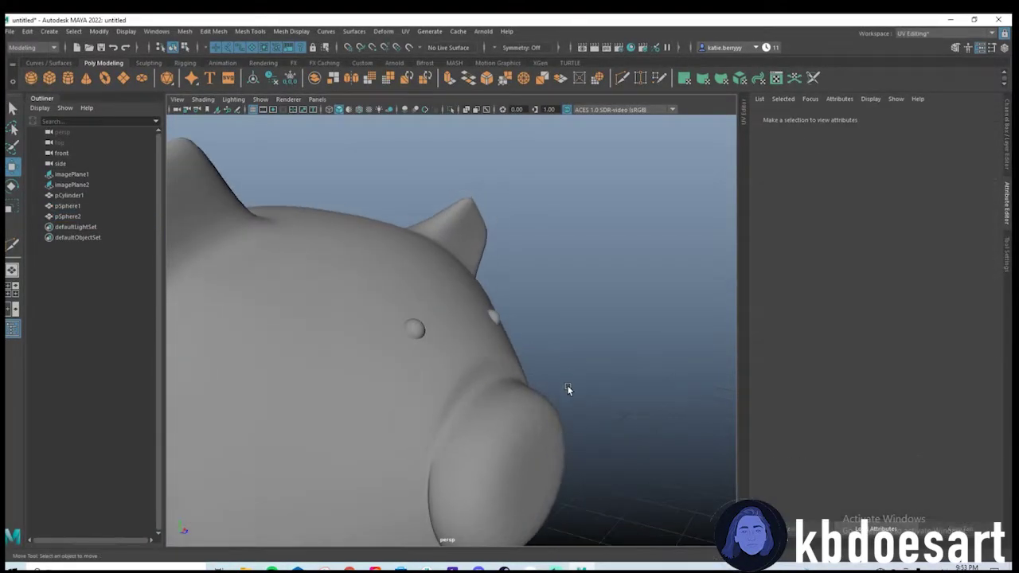
pyautogui.keyDown('alt'); pyautogui.moveTo(568, 388); pyautogui.dragTo(482, 405); pyautogui.keyUp('alt')
pyautogui.keyDown('alt'); pyautogui.moveTo(587, 407); pyautogui.dragTo(476, 384, button='right'); pyautogui.keyUp('alt')
pyautogui.keyDown('alt'); pyautogui.moveTo(475, 384); pyautogui.dragTo(396, 324); pyautogui.keyUp('alt')
# In the front view with imagePlane1 shown, duplicate an eye sphere onto one nostril at X -0.193, Y 2.358 and stretch its height to 0.144.
pyautogui.press('space')
pyautogui.press('space')
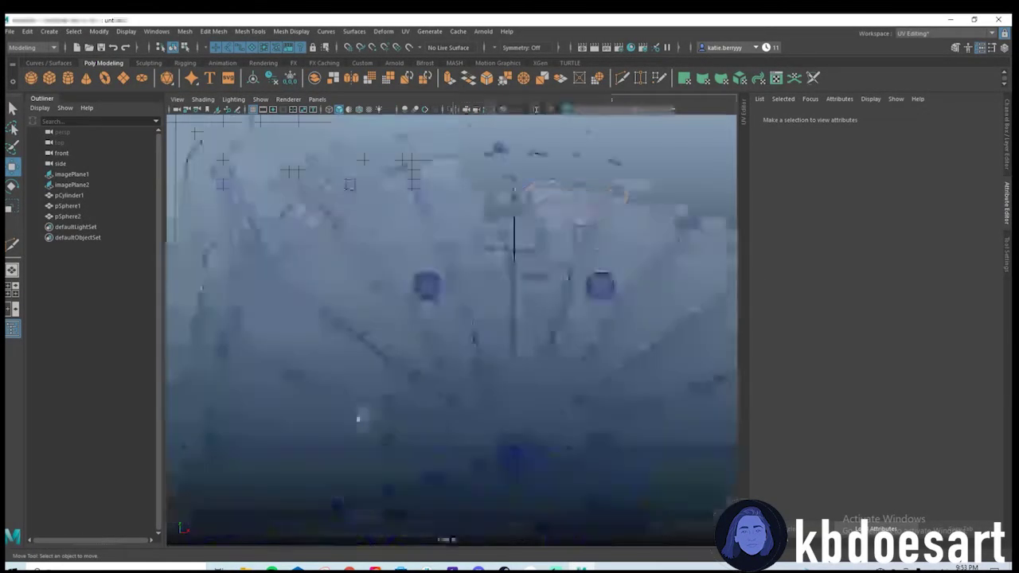
pyautogui.click(78, 176)
pyautogui.click(418, 286)
pyautogui.keyDown('alt'); pyautogui.moveTo(499, 358); pyautogui.dragTo(459, 285, button='middle'); pyautogui.keyUp('alt')
pyautogui.hotkey('ctrl', 'd')
pyautogui.moveTo(399, 209); pyautogui.dragTo(463, 214)
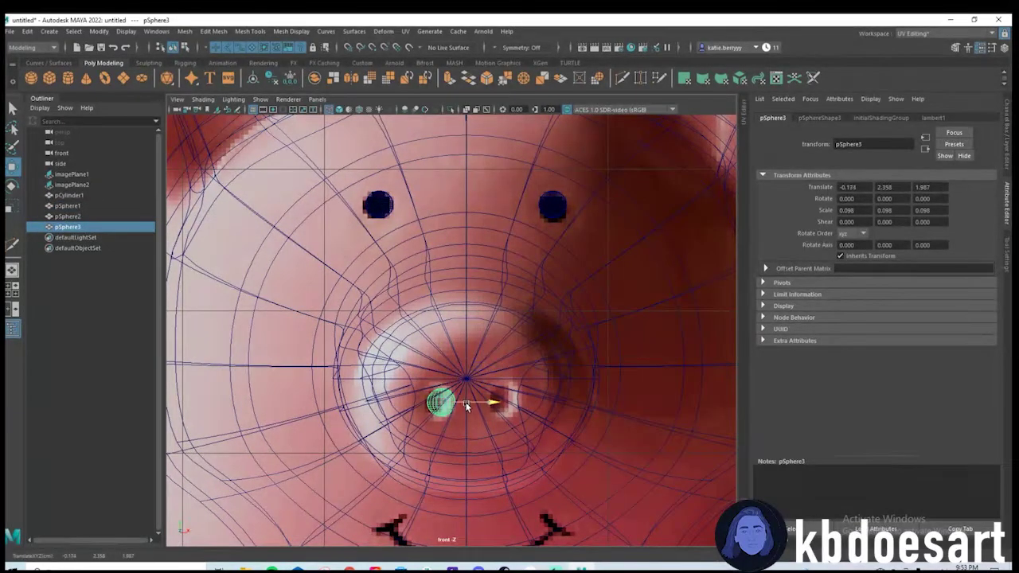
pyautogui.moveTo(467, 406); pyautogui.dragTo(465, 406)
pyautogui.keyDown('alt'); pyautogui.moveTo(464, 406); pyautogui.dragTo(635, 416, button='right'); pyautogui.keyUp('alt')
pyautogui.keyDown('alt'); pyautogui.moveTo(465, 405); pyautogui.dragTo(467, 317, button='middle'); pyautogui.keyUp('alt')
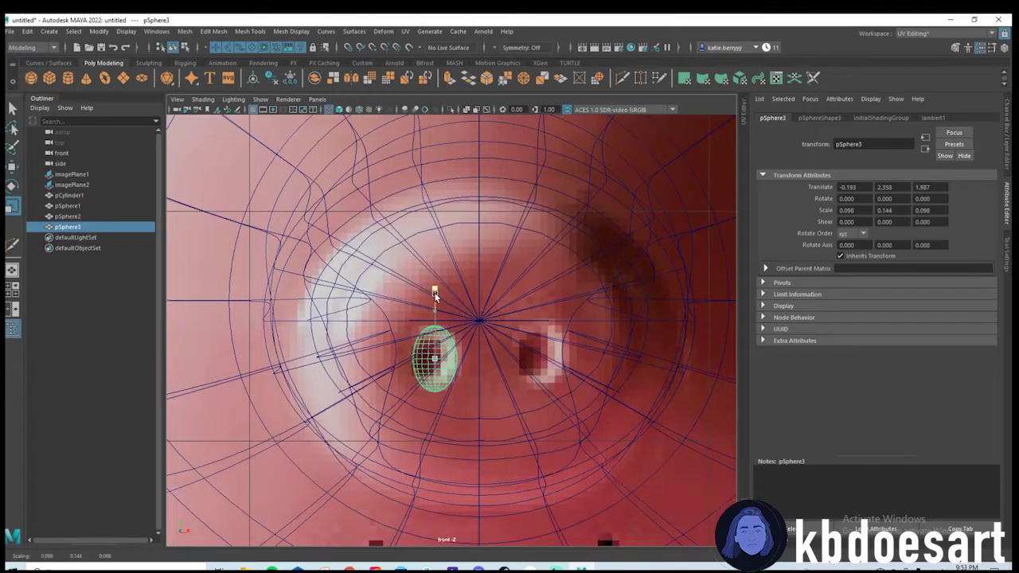
# Duplicate the stretched nostril sphere and slide the copy onto the reference's other nostril.
pyautogui.hotkey('ctrl', 'd')
pyautogui.press('w')
pyautogui.moveTo(455, 361); pyautogui.dragTo(560, 361)
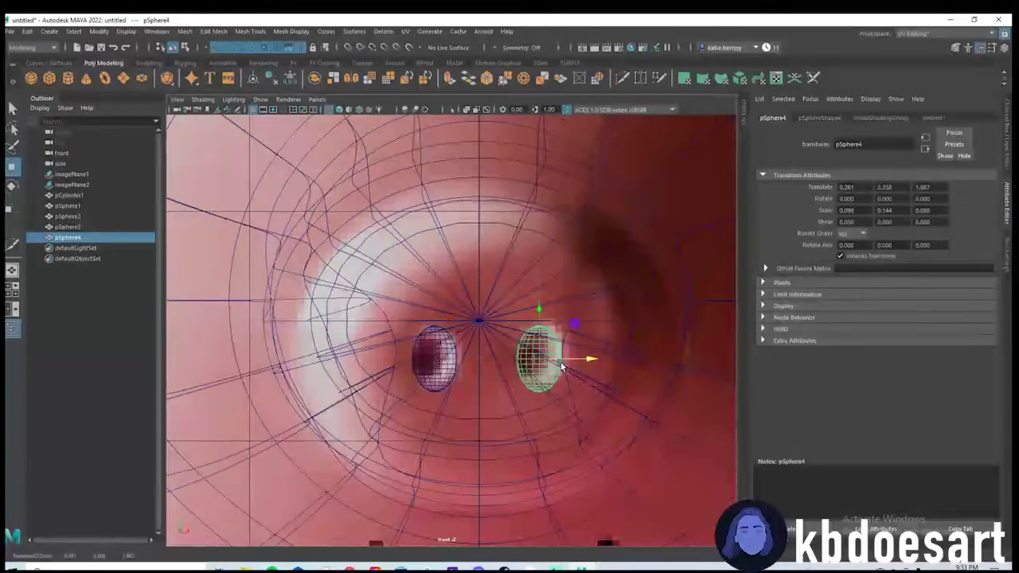
# In the perspective view, move both nostril spheres forward to Z 2.798 so they are partly embedded in the snout's front.
pyautogui.keyDown('shift'); pyautogui.click(451, 353); pyautogui.keyUp('shift')
pyautogui.press('space')
pyautogui.press('space')
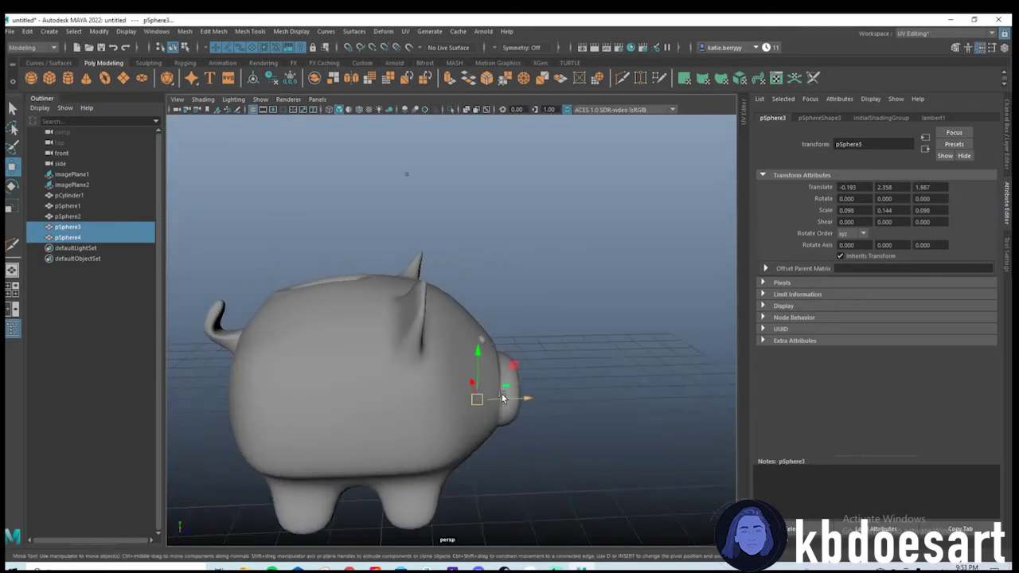
pyautogui.click(542, 396)
pyautogui.click(73, 238)
pyautogui.keyDown('shift'); pyautogui.click(78, 229); pyautogui.keyUp('shift')
pyautogui.moveTo(519, 399); pyautogui.dragTo(451, 395)
pyautogui.keyDown('alt'); pyautogui.moveTo(451, 395); pyautogui.dragTo(618, 393, button='right'); pyautogui.keyUp('alt')
pyautogui.keyDown('alt'); pyautogui.moveTo(618, 393); pyautogui.dragTo(532, 297, button='middle'); pyautogui.keyUp('alt')
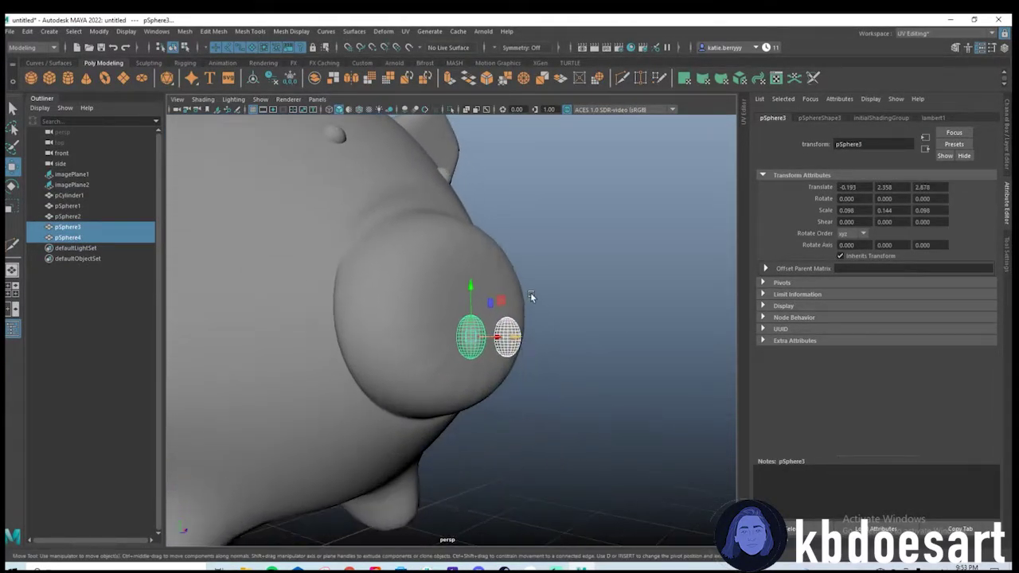
pyautogui.moveTo(517, 341); pyautogui.dragTo(496, 355)
pyautogui.click(548, 295)
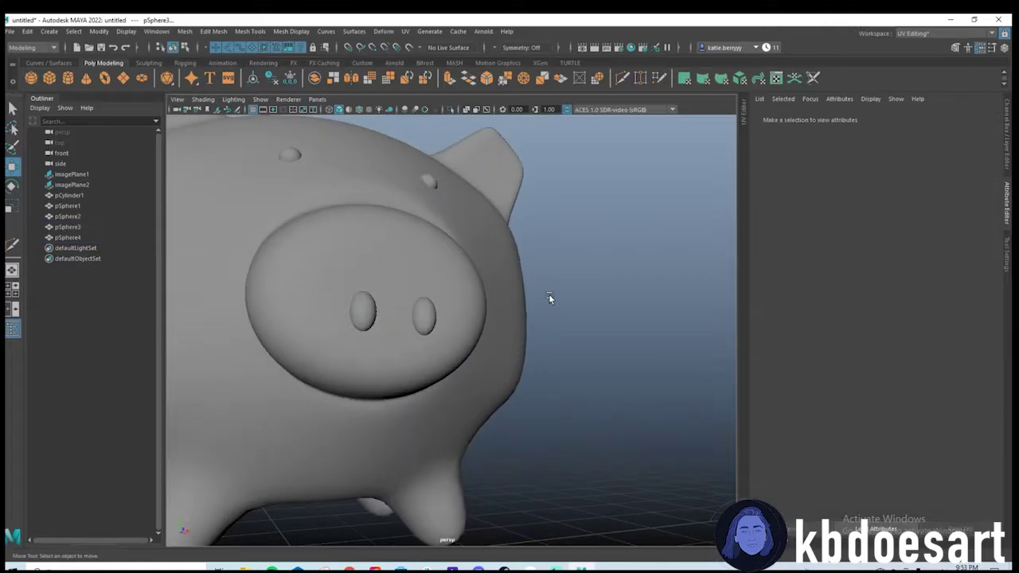
# Examine how the nostril spheres sit in the snout from the front and sides.
pyautogui.keyDown('alt'); pyautogui.moveTo(548, 296); pyautogui.dragTo(511, 303); pyautogui.keyUp('alt')
pyautogui.keyDown('alt'); pyautogui.moveTo(511, 379); pyautogui.dragTo(443, 363, button='right'); pyautogui.keyUp('alt')
pyautogui.keyDown('alt'); pyautogui.moveTo(444, 364); pyautogui.dragTo(549, 375); pyautogui.keyUp('alt')
pyautogui.keyDown('alt'); pyautogui.moveTo(548, 375); pyautogui.dragTo(557, 417, button='right'); pyautogui.keyUp('alt')
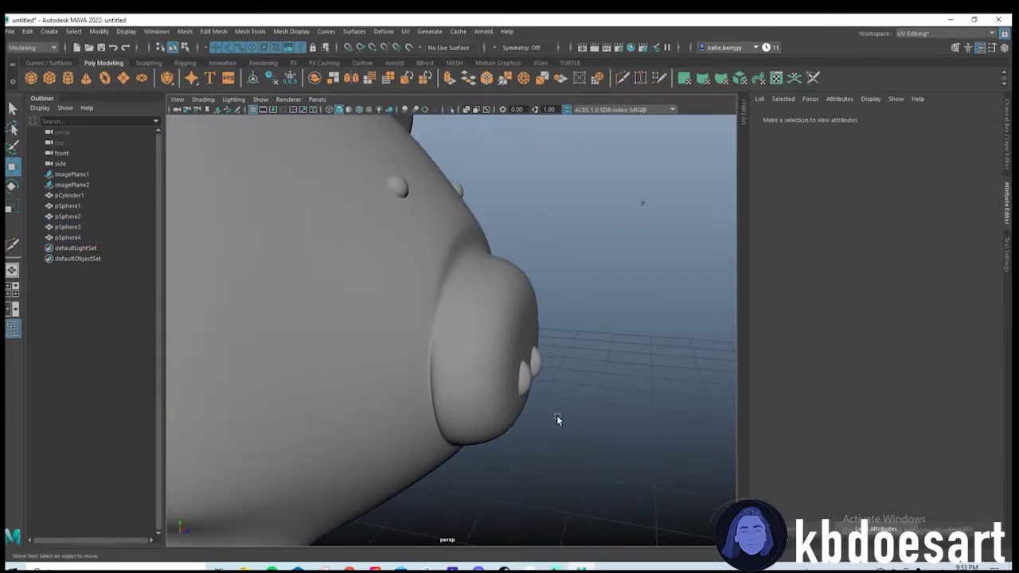
pyautogui.keyDown('alt'); pyautogui.moveTo(557, 416); pyautogui.dragTo(508, 381); pyautogui.keyUp('alt')
pyautogui.click(505, 360)
pyautogui.keyDown('shift'); pyautogui.click(480, 355); pyautogui.keyUp('shift')
pyautogui.keyDown('alt'); pyautogui.moveTo(585, 402); pyautogui.dragTo(508, 383); pyautogui.keyUp('alt')
# Turn off the smooth preview on the pig body and apply a mesh Smooth with 2 divisions.
pyautogui.click(510, 342)
pyautogui.keyDown('alt'); pyautogui.moveTo(573, 294); pyautogui.dragTo(390, 275, button='right'); pyautogui.keyUp('alt')
pyautogui.press('1')
pyautogui.moveTo(466, 278); pyautogui.dragTo(511, 258, button='right')
pyautogui.keyDown('alt'); pyautogui.moveTo(514, 262); pyautogui.dragTo(487, 288); pyautogui.keyUp('alt')
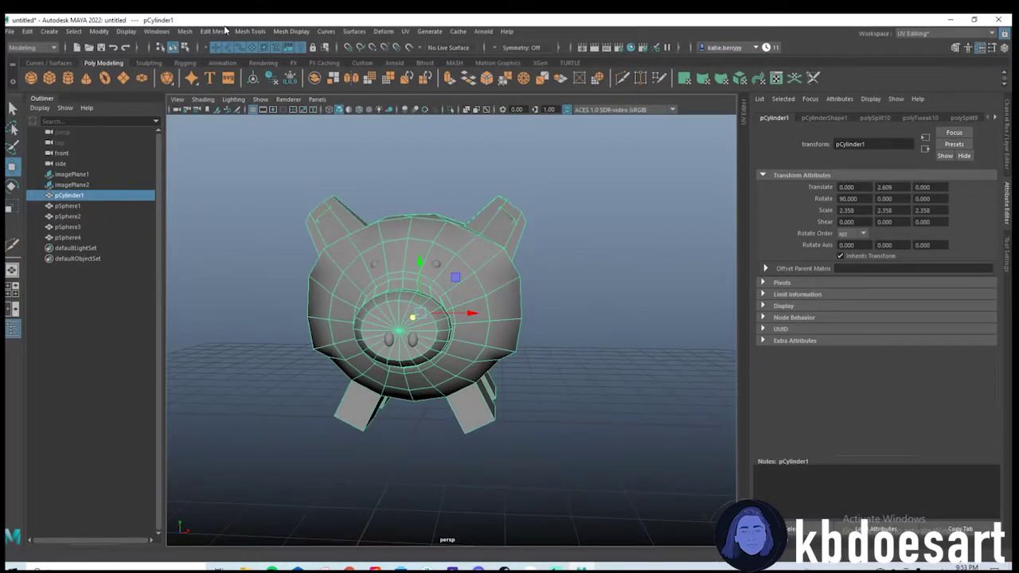
pyautogui.click(184, 32)
pyautogui.click(205, 150)
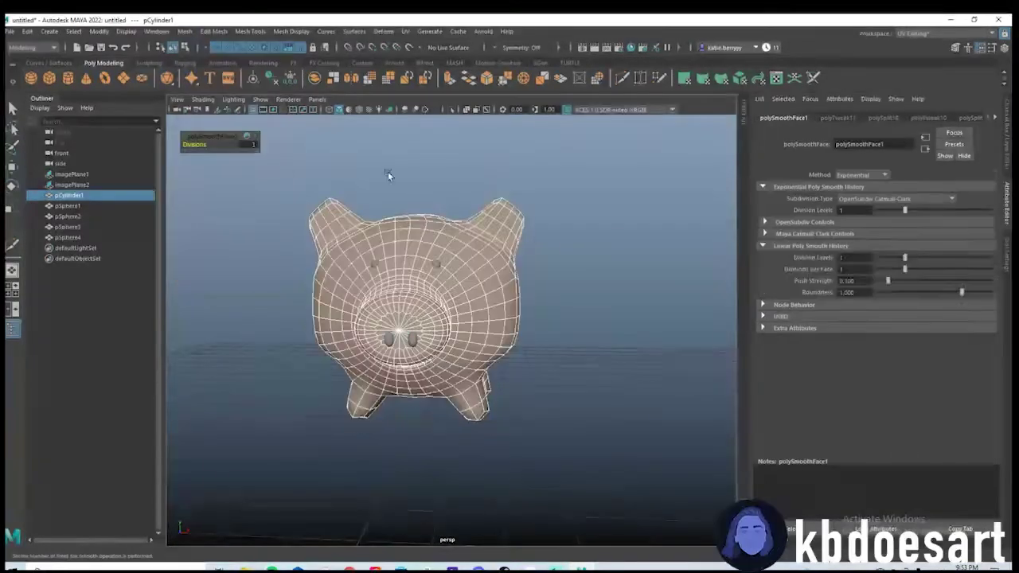
pyautogui.write('2')
pyautogui.press('Return')
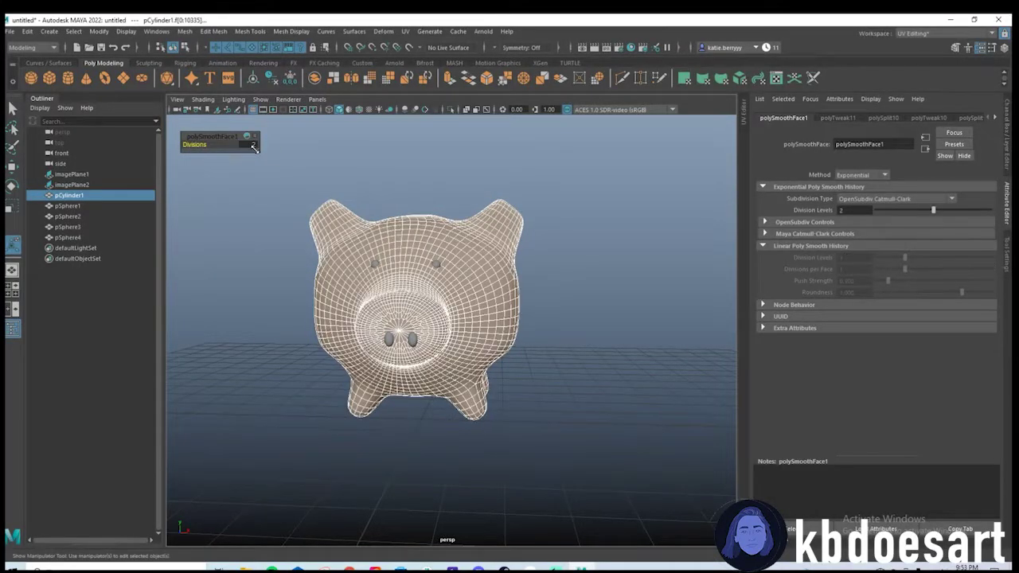
# Cut the first nostril by subtracting pSphere4 from the smoothed pig body with a Boolean difference.
pyautogui.scroll(4, 376, 323)
pyautogui.keyDown('alt'); pyautogui.moveTo(378, 323); pyautogui.dragTo(532, 327); pyautogui.keyUp('alt')
pyautogui.scroll(-4, 458, 310)
pyautogui.scroll(3, 534, 327)
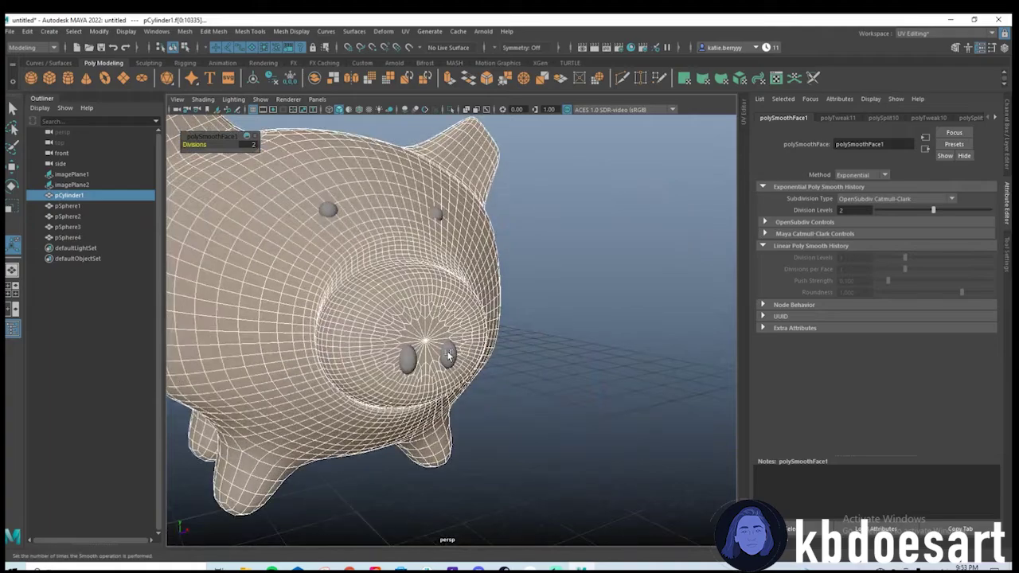
pyautogui.click(447, 356)
pyautogui.scroll(4, 535, 370)
pyautogui.keyDown('alt'); pyautogui.moveTo(533, 372); pyautogui.dragTo(339, 359); pyautogui.keyUp('alt')
pyautogui.click(284, 340)
pyautogui.click(396, 302)
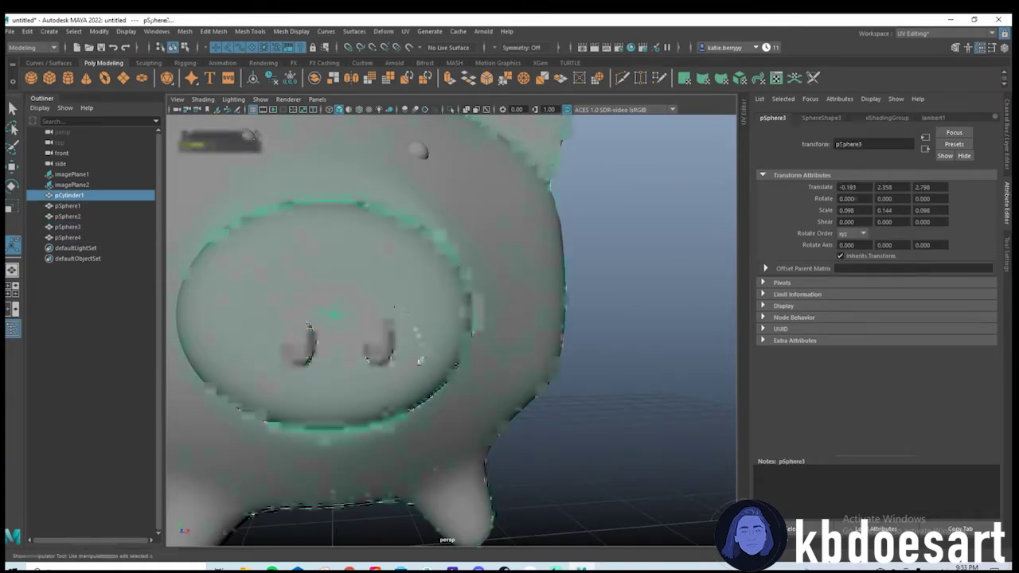
pyautogui.keyDown('shift'); pyautogui.click(380, 341); pyautogui.keyUp('shift')
pyautogui.click(185, 32)
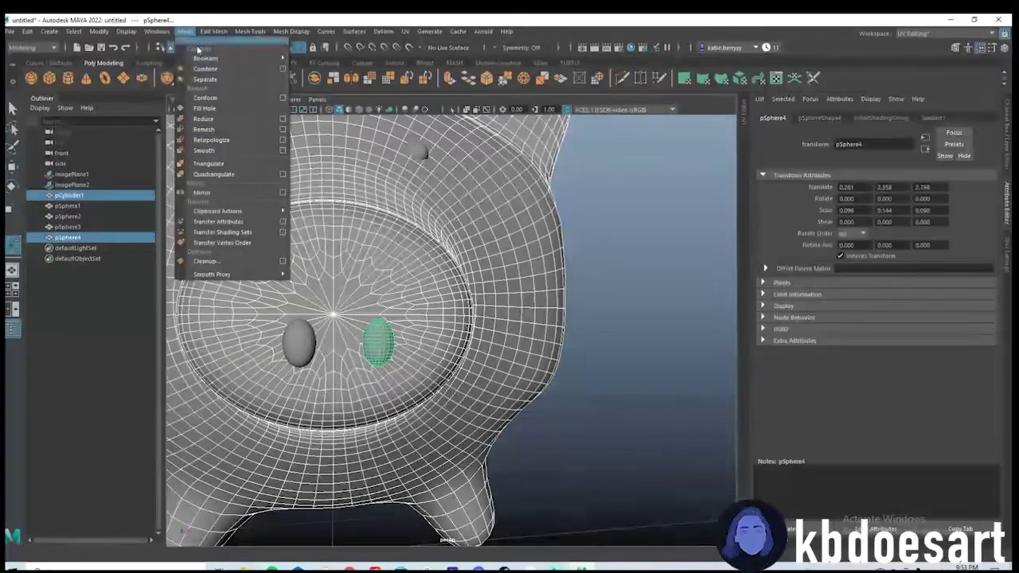
pyautogui.moveTo(229, 61)
pyautogui.click(325, 70)
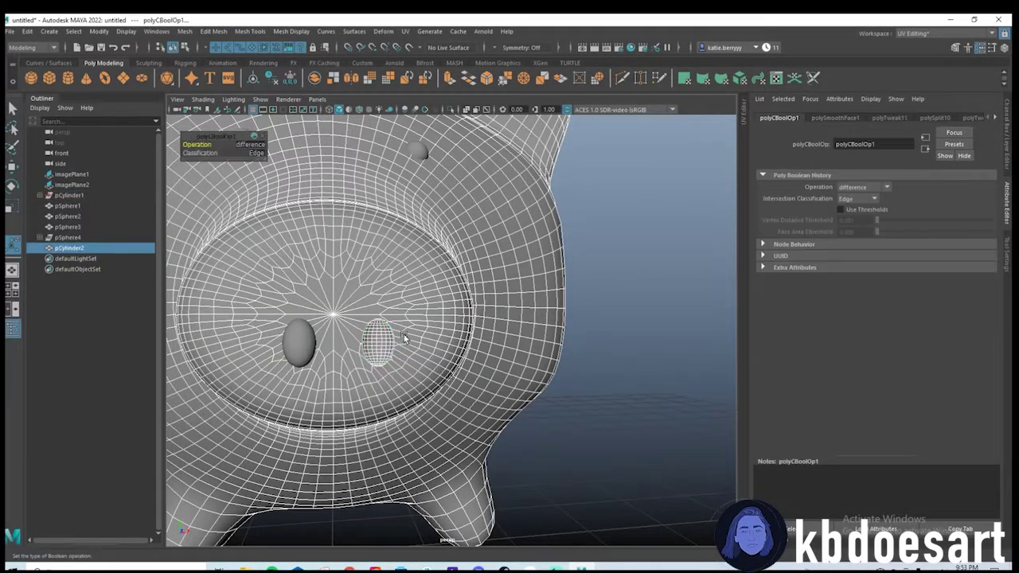
# Cut the second nostril by subtracting pSphere3 from the pig body with a Boolean difference, and clear the selection.
pyautogui.keyDown('alt'); pyautogui.moveTo(397, 354); pyautogui.dragTo(446, 341); pyautogui.keyUp('alt')
pyautogui.click(602, 333)
pyautogui.click(421, 312)
pyautogui.keyDown('shift'); pyautogui.click(349, 327); pyautogui.keyUp('shift')
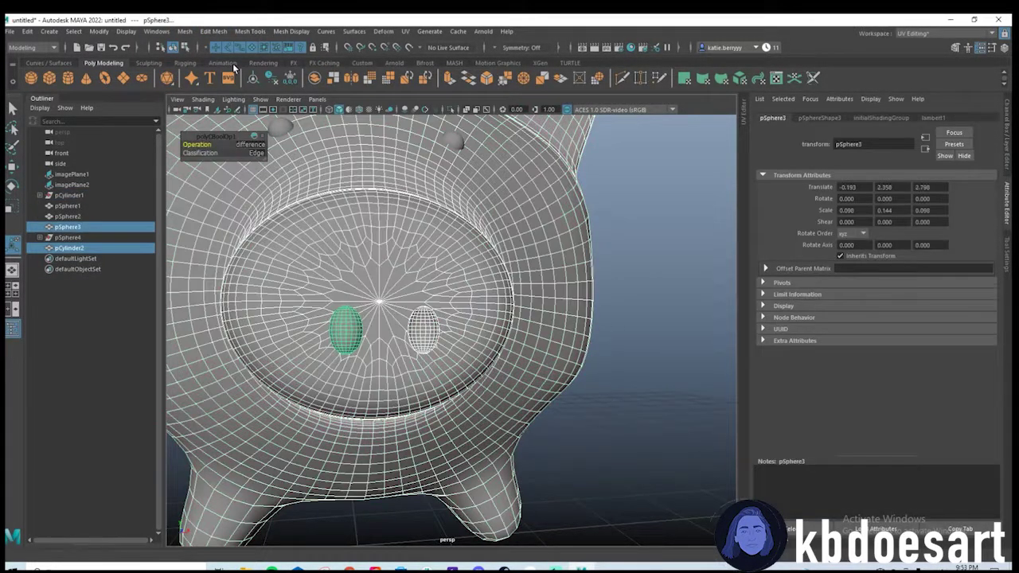
pyautogui.click(185, 31)
pyautogui.moveTo(206, 59)
pyautogui.click(325, 70)
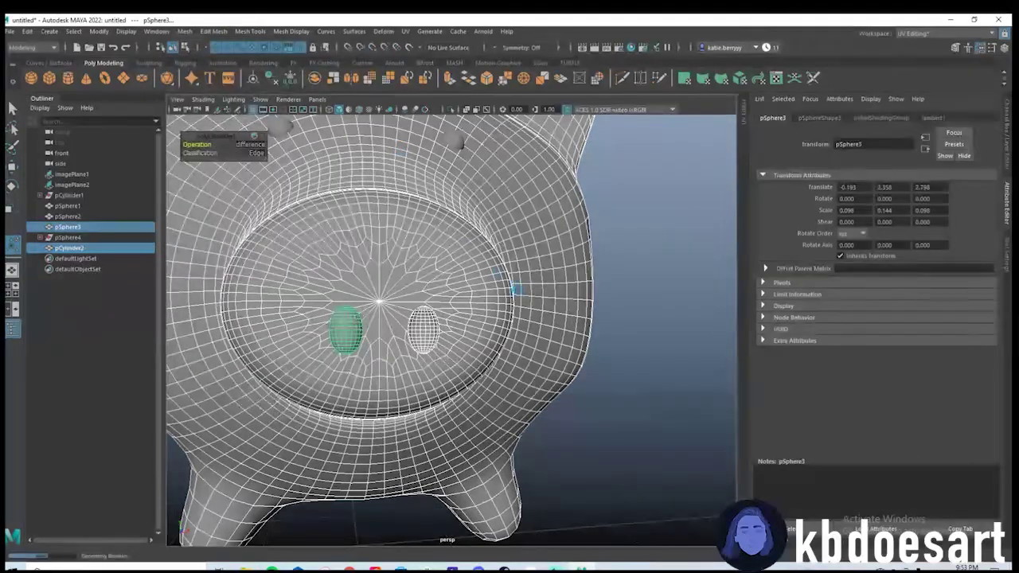
pyautogui.keyDown('alt'); pyautogui.moveTo(648, 326); pyautogui.dragTo(581, 223); pyautogui.keyUp('alt')
pyautogui.click(589, 381)
pyautogui.keyDown('alt'); pyautogui.moveTo(589, 380); pyautogui.dragTo(557, 371); pyautogui.keyUp('alt')
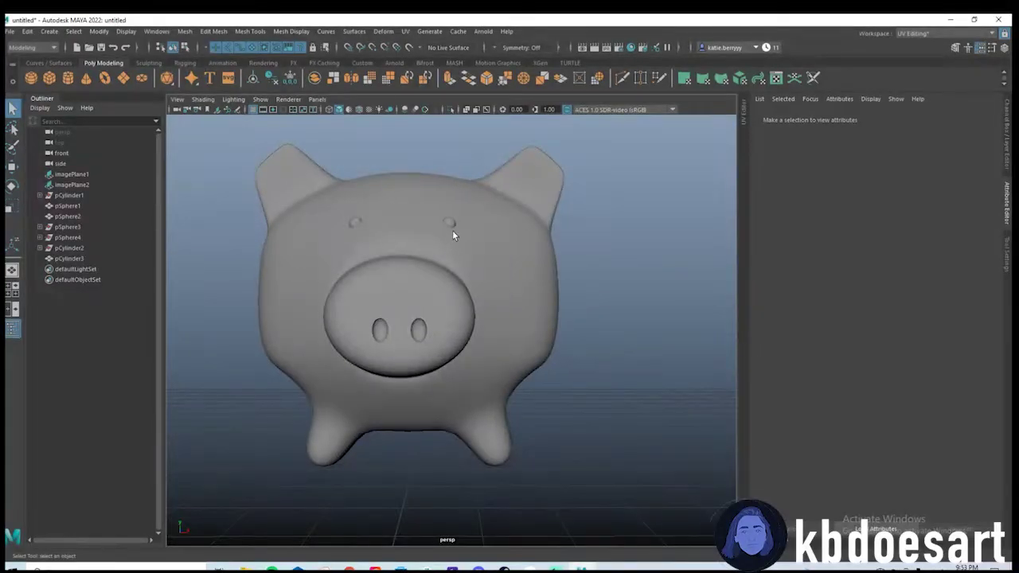
# Examine the eye spheres on the face and compare the pig with the front reference, imagePlane1.
pyautogui.click(452, 228)
pyautogui.click(449, 223)
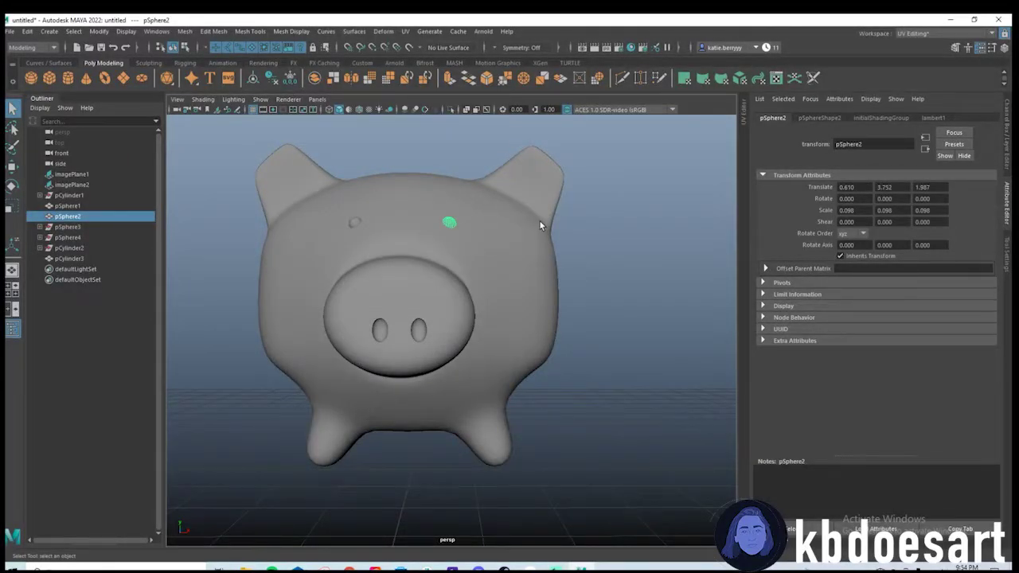
pyautogui.keyDown('alt'); pyautogui.moveTo(601, 218); pyautogui.dragTo(438, 183, button='right'); pyautogui.keyUp('alt')
pyautogui.keyDown('alt'); pyautogui.moveTo(626, 227); pyautogui.dragTo(398, 262); pyautogui.keyUp('alt')
pyautogui.keyDown('alt'); pyautogui.moveTo(512, 263); pyautogui.dragTo(516, 263, button='middle'); pyautogui.keyUp('alt')
pyautogui.keyDown('alt'); pyautogui.moveTo(515, 263); pyautogui.dragTo(537, 389); pyautogui.keyUp('alt')
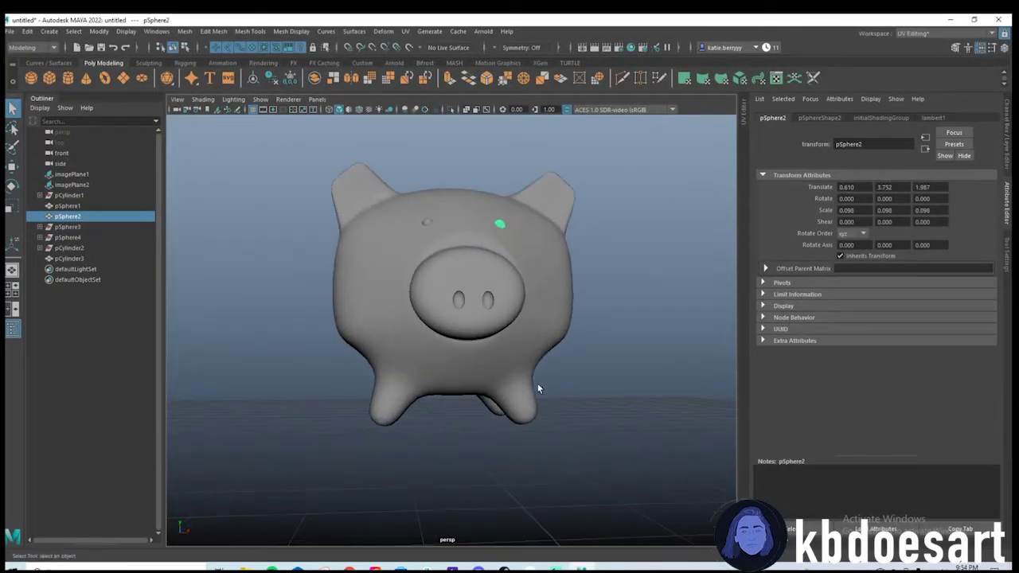
pyautogui.press('space')
pyautogui.press('space')
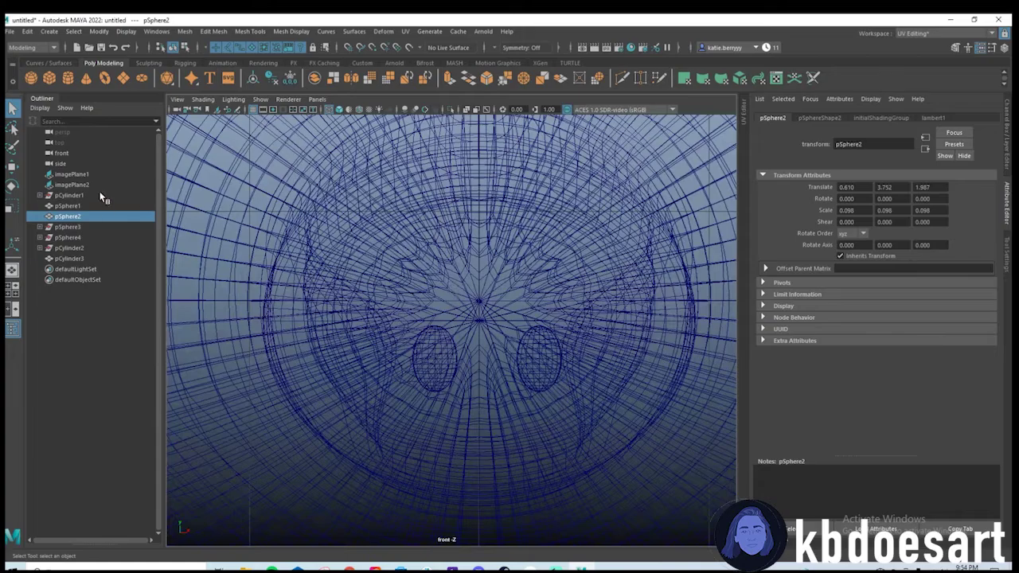
pyautogui.click(71, 174)
pyautogui.press('f')
pyautogui.scroll(5, 503, 329)
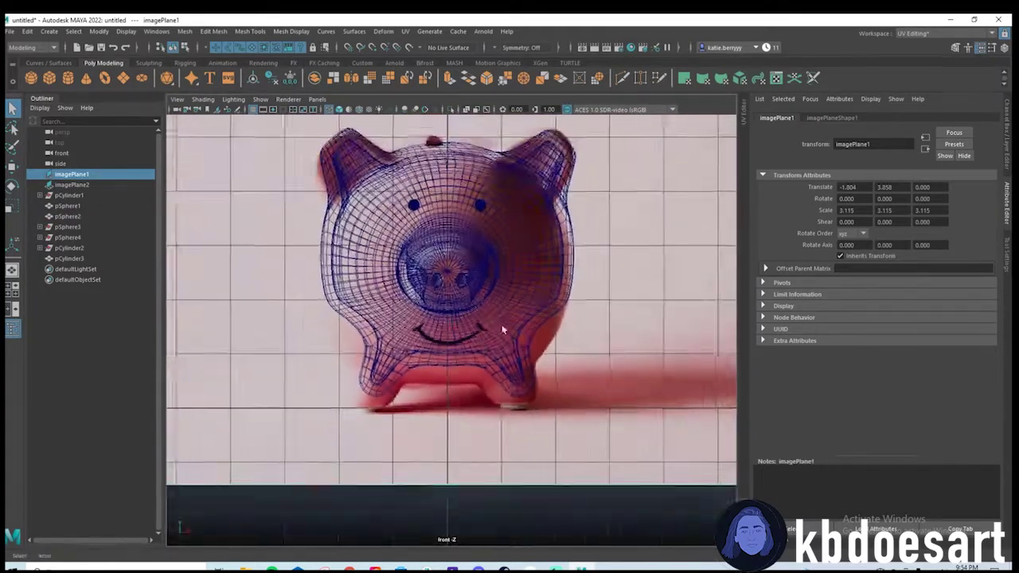
pyautogui.press('space')
pyautogui.press('space')
# Examine the pig mesh, pCylinder3, from the front and from underneath.
pyautogui.scroll(-2, 569, 287)
pyautogui.click(587, 329)
pyautogui.scroll(-3, 578, 343)
pyautogui.keyDown('alt'); pyautogui.moveTo(561, 354); pyautogui.dragTo(546, 357); pyautogui.keyUp('alt')
pyautogui.click(497, 329)
pyautogui.keyDown('alt'); pyautogui.moveTo(481, 333); pyautogui.dragTo(473, 376); pyautogui.keyUp('alt')
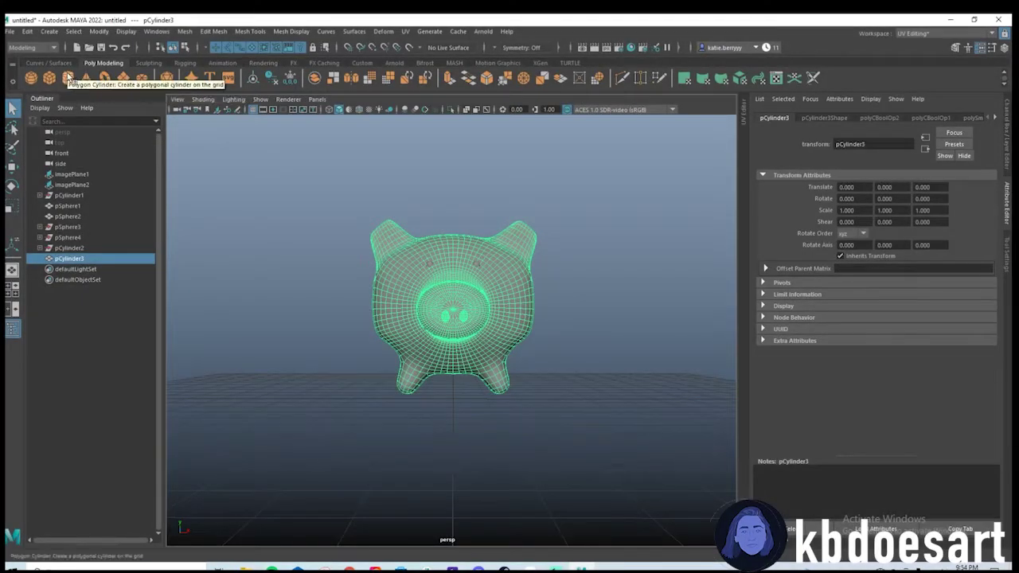
pyautogui.scroll(5, 437, 391)
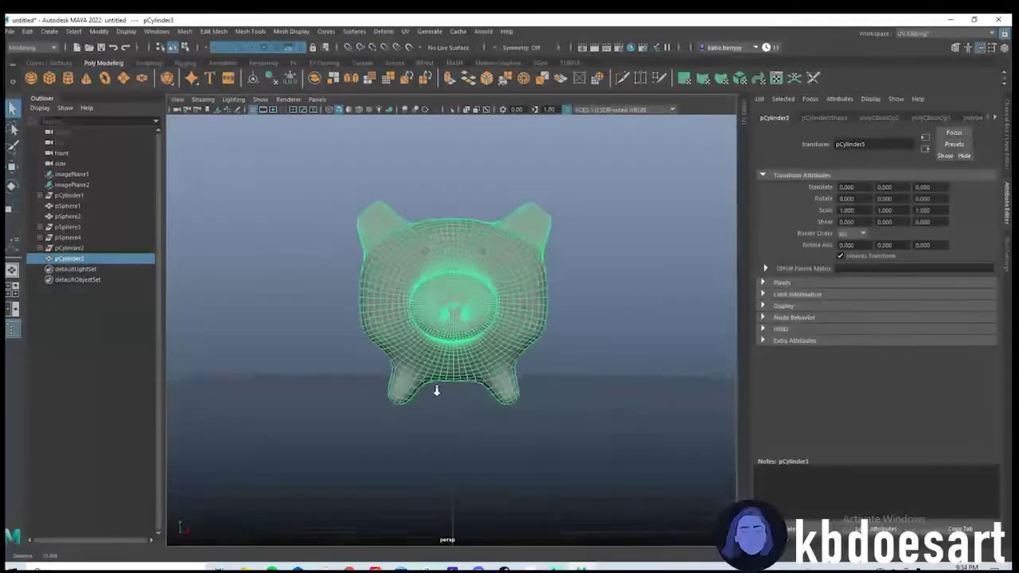
pyautogui.keyDown('alt'); pyautogui.moveTo(495, 427); pyautogui.dragTo(512, 456, button='middle'); pyautogui.keyUp('alt')
pyautogui.keyDown('alt'); pyautogui.moveTo(512, 456); pyautogui.dragTo(509, 358); pyautogui.keyUp('alt')
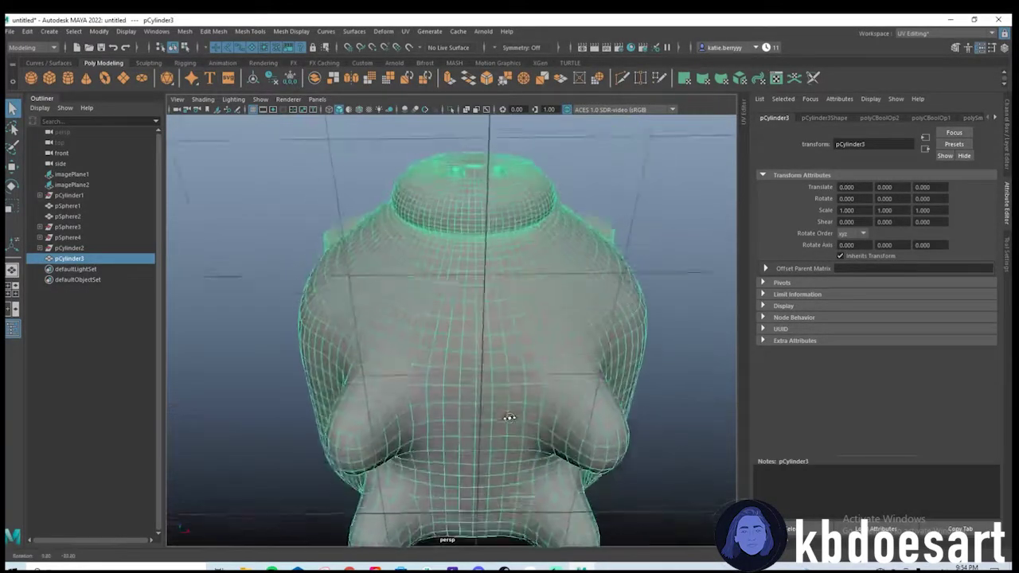
pyautogui.keyDown('alt'); pyautogui.moveTo(558, 374); pyautogui.dragTo(505, 363); pyautogui.keyUp('alt')
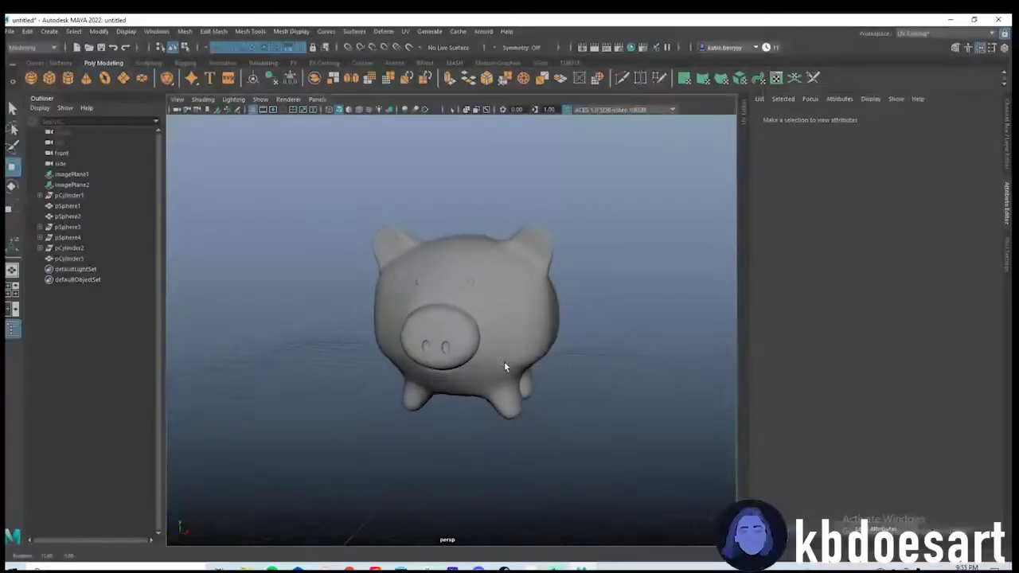
# Turn off soft selection and select the front-facing faces of the first ear on the pig mesh, pCylinder3.
pyautogui.click(504, 364)
pyautogui.scroll(3, 531, 274)
pyautogui.keyDown('alt'); pyautogui.moveTo(669, 187); pyautogui.dragTo(577, 387, button='middle'); pyautogui.keyUp('alt')
pyautogui.scroll(6, 577, 387)
pyautogui.keyDown('alt'); pyautogui.moveTo(577, 387); pyautogui.dragTo(452, 372); pyautogui.keyUp('alt')
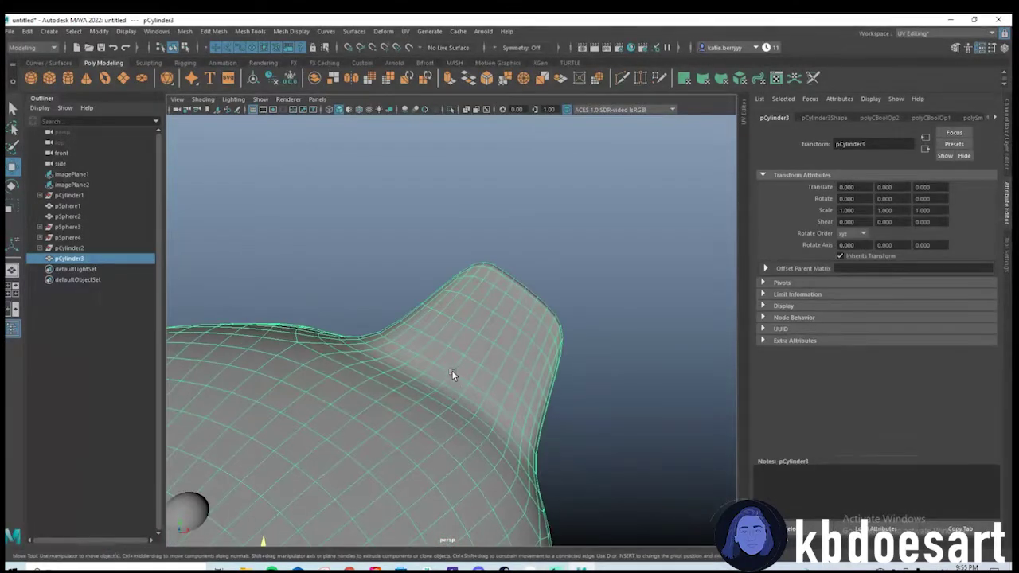
pyautogui.keyDown('alt'); pyautogui.moveTo(480, 317); pyautogui.dragTo(482, 304, button='middle'); pyautogui.keyUp('alt')
pyautogui.moveTo(478, 316); pyautogui.dragTo(453, 346, button='right')
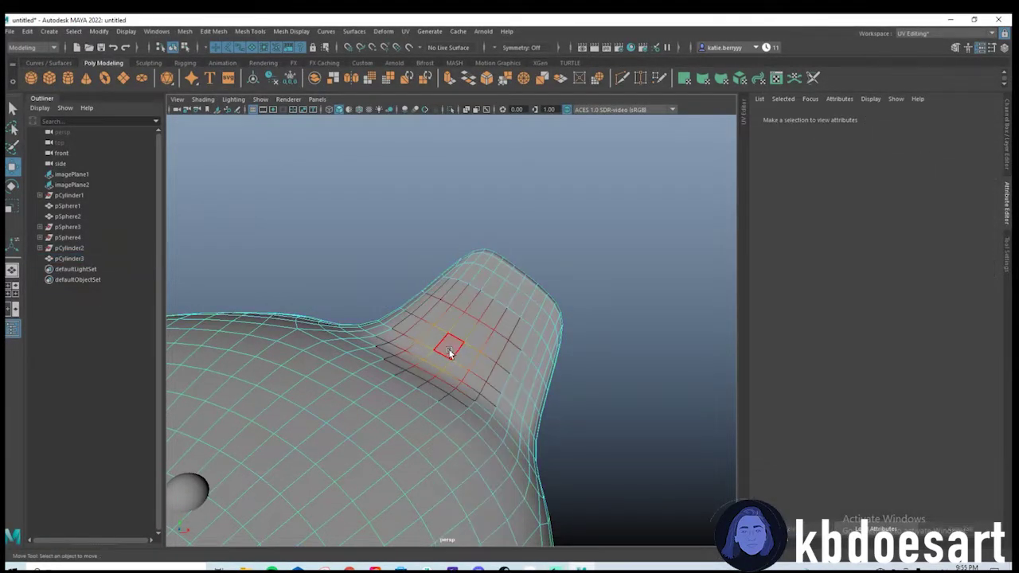
pyautogui.press('b')
pyautogui.click(451, 352)
pyautogui.moveTo(442, 362)
pyautogui.keyDown('shift'); pyautogui.mouseDown()
pyautogui.moveTo(423, 349)
pyautogui.moveTo(422, 332)
pyautogui.moveTo(408, 339)
pyautogui.moveTo(470, 295)
pyautogui.moveTo(518, 306)
pyautogui.moveTo(545, 333)
pyautogui.moveTo(530, 377)
pyautogui.moveTo(500, 399)
pyautogui.moveTo(462, 358)
pyautogui.moveTo(493, 336)
pyautogui.moveTo(487, 305)
pyautogui.moveTo(516, 413)
pyautogui.mouseUp(); pyautogui.keyUp('shift')
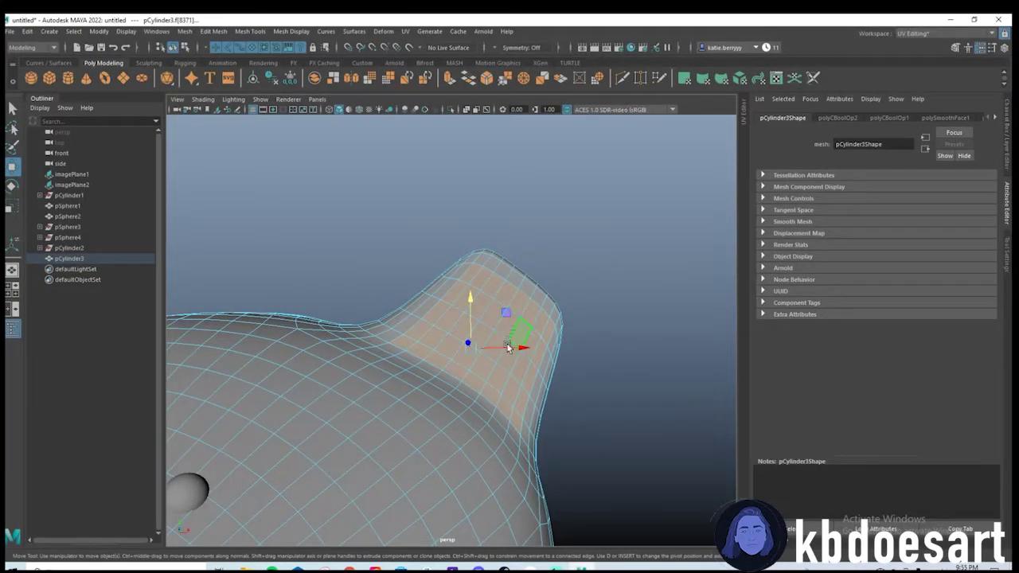
# Add the matching front-facing faces of the pig's other ear to the face selection.
pyautogui.scroll(-4, 324, 377)
pyautogui.keyDown('alt'); pyautogui.moveTo(324, 377); pyautogui.dragTo(689, 358, button='middle'); pyautogui.keyUp('alt')
pyautogui.scroll(8, 438, 375)
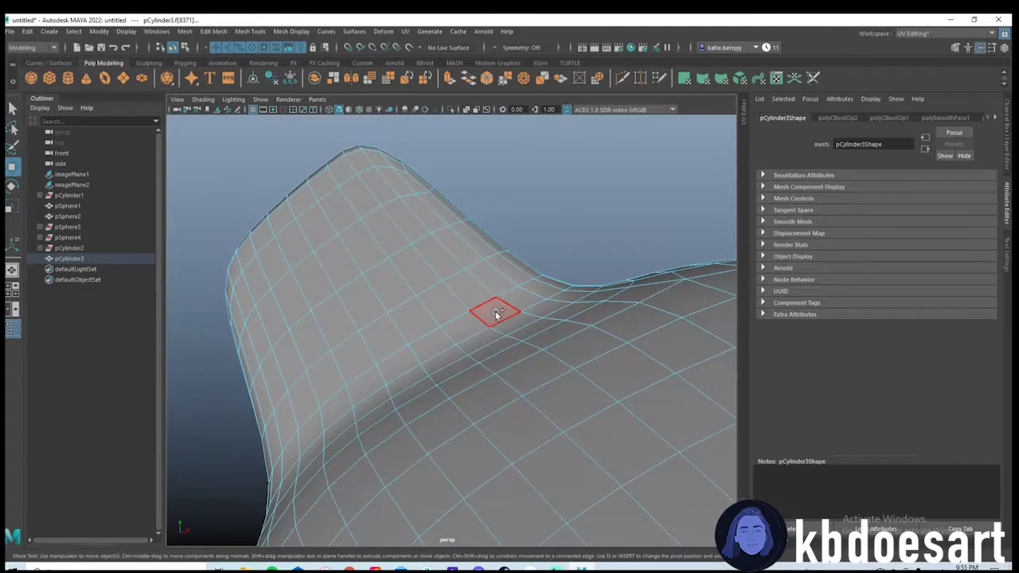
pyautogui.moveTo(495, 315)
pyautogui.mouseDown()
pyautogui.moveTo(359, 377)
pyautogui.moveTo(295, 432)
pyautogui.moveTo(278, 346)
pyautogui.moveTo(253, 307)
pyautogui.moveTo(273, 247)
pyautogui.moveTo(366, 191)
pyautogui.moveTo(462, 246)
pyautogui.moveTo(507, 304)
pyautogui.moveTo(337, 353)
pyautogui.moveTo(450, 276)
pyautogui.moveTo(334, 258)
pyautogui.moveTo(410, 230)
pyautogui.mouseUp()
pyautogui.moveTo(557, 285)
pyautogui.keyDown('alt'); pyautogui.mouseDown(button='right')
pyautogui.moveTo(498, 282)
pyautogui.moveTo(501, 298)
pyautogui.mouseUp(button='right'); pyautogui.keyUp('alt')
pyautogui.keyDown('alt'); pyautogui.moveTo(561, 339); pyautogui.dragTo(520, 317, button='right'); pyautogui.keyUp('alt')
pyautogui.keyDown('alt'); pyautogui.moveTo(521, 317); pyautogui.dragTo(460, 297, button='middle'); pyautogui.keyUp('alt')
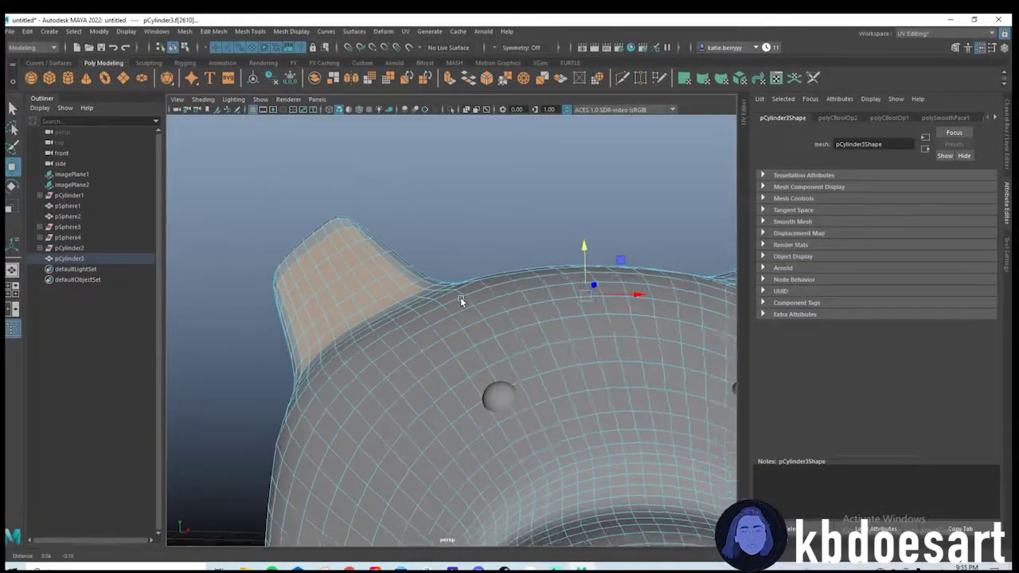
pyautogui.keyDown('alt'); pyautogui.moveTo(461, 297); pyautogui.dragTo(508, 363); pyautogui.keyUp('alt')
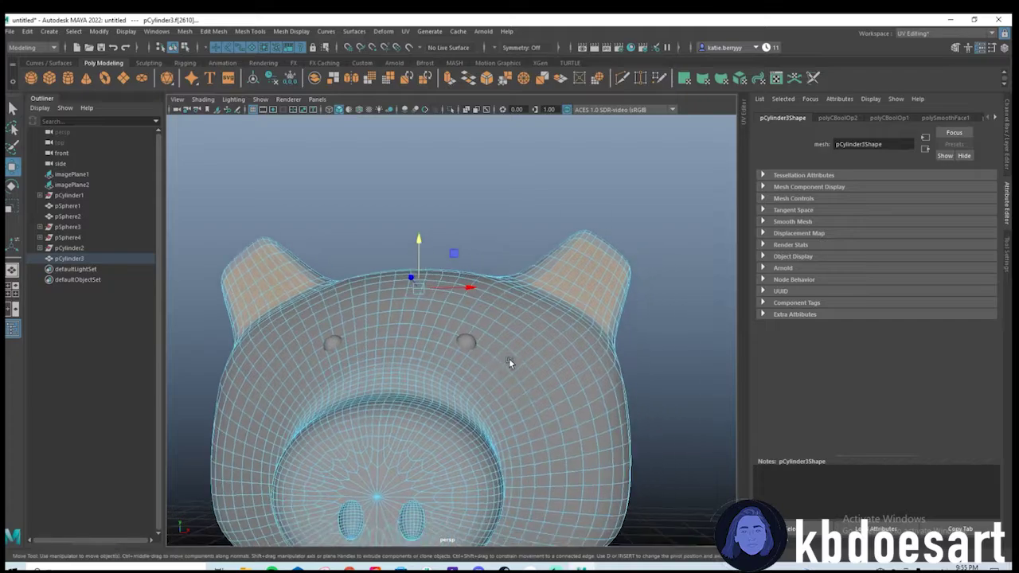
# Extrude the selected faces of both ears with 1 division and a thickness of about 0.1.
pyautogui.hotkey('ctrl', 'e')
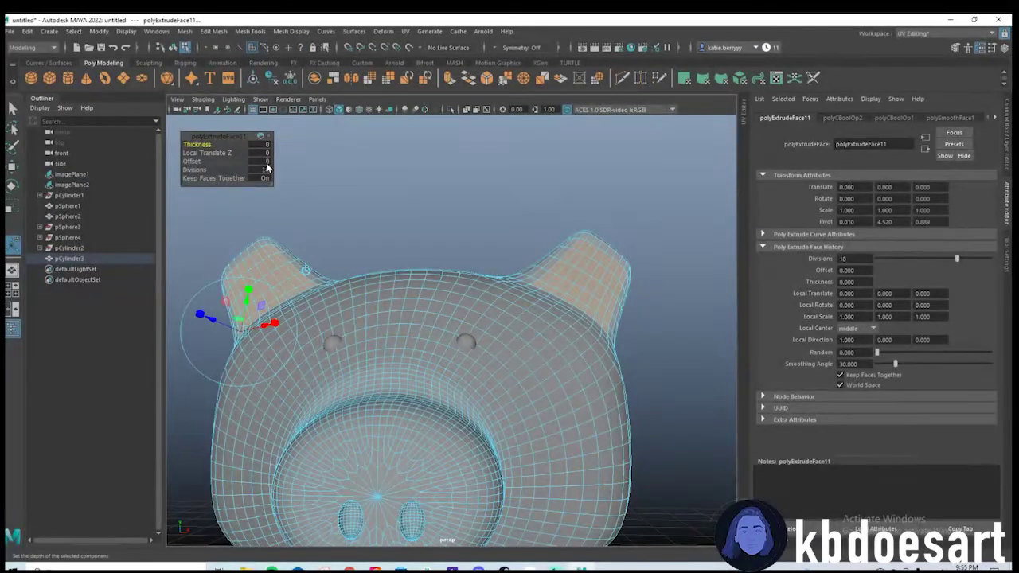
pyautogui.click(265, 170)
pyautogui.write('1')
pyautogui.press('Return')
pyautogui.moveTo(195, 145); pyautogui.dragTo(211, 148)
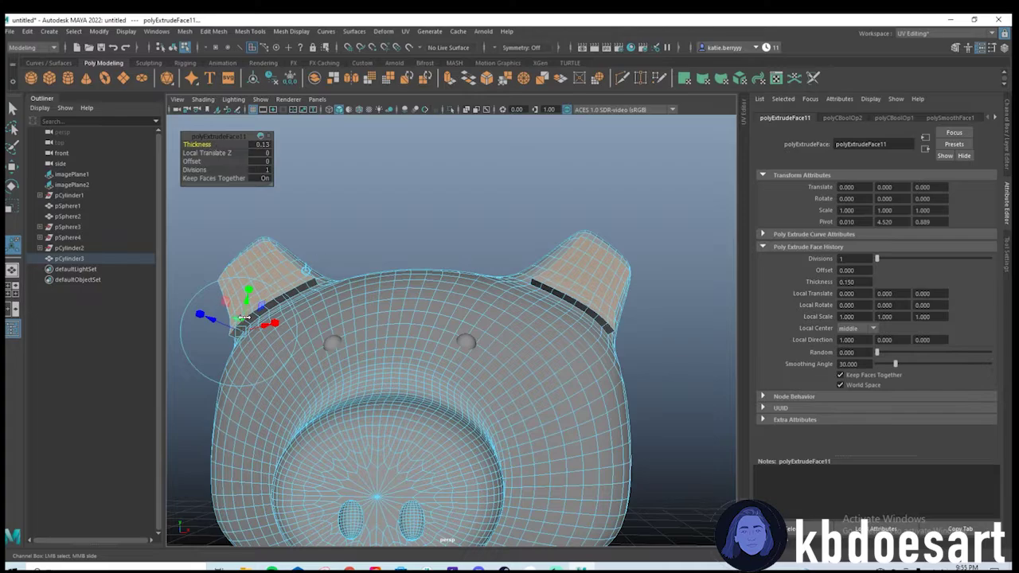
pyautogui.keyDown('alt'); pyautogui.moveTo(249, 318); pyautogui.dragTo(330, 332); pyautogui.keyUp('alt')
pyautogui.scroll(4, 347, 307)
pyautogui.scroll(-3, 354, 290)
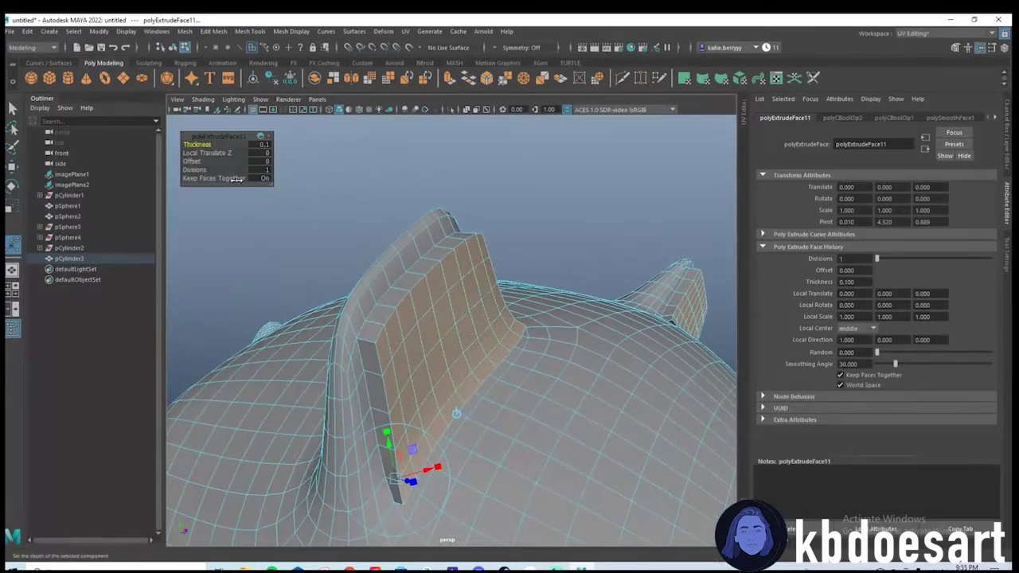
# Recess the extruded ear faces by setting the thickness to -0.02, and return to object mode.
pyautogui.moveTo(197, 145); pyautogui.dragTo(195, 145)
pyautogui.click(266, 145)
pyautogui.write('.08')
pyautogui.press('Return')
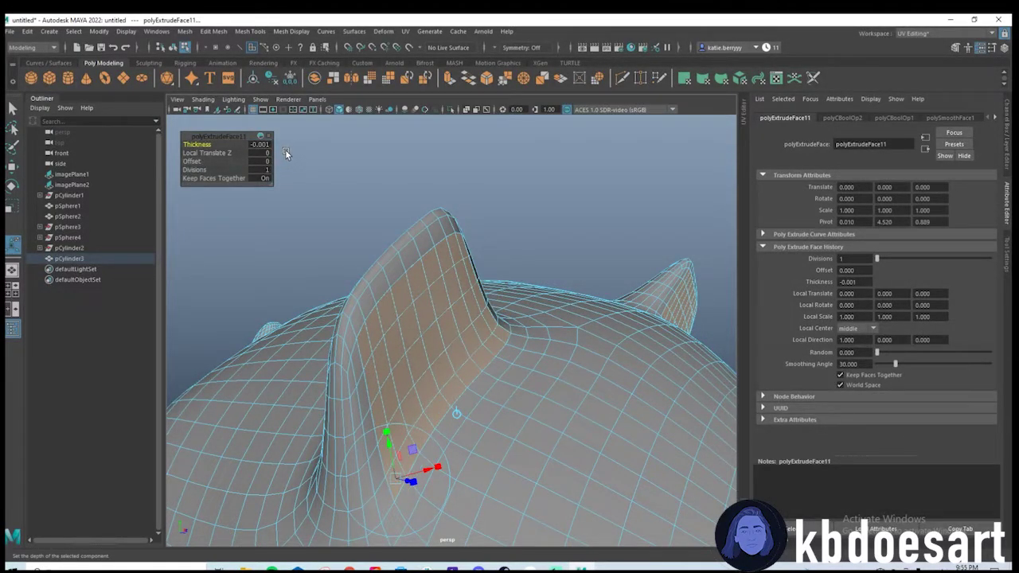
pyautogui.keyDown('alt'); pyautogui.moveTo(535, 249); pyautogui.dragTo(504, 243); pyautogui.keyUp('alt')
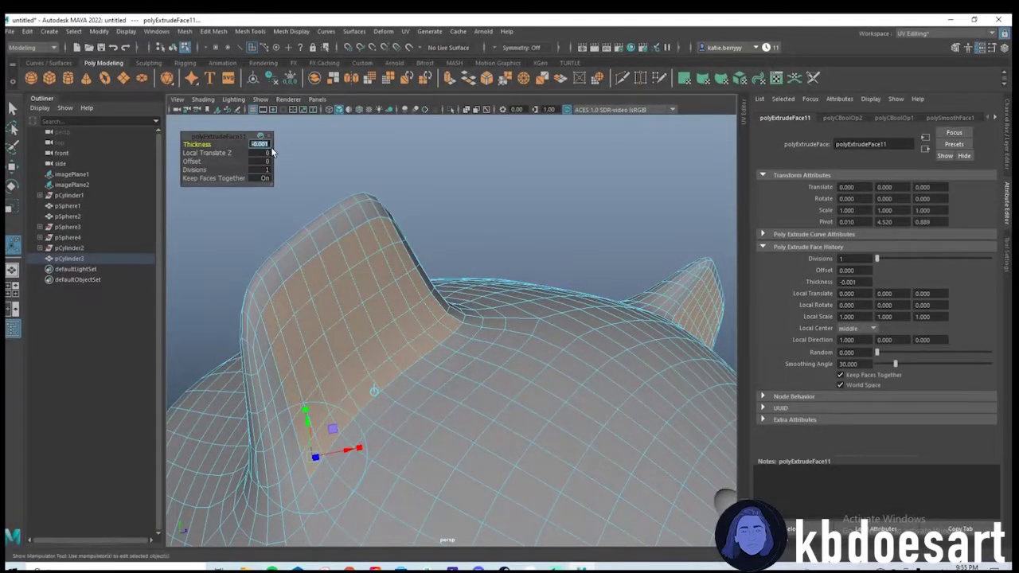
pyautogui.press('Return')
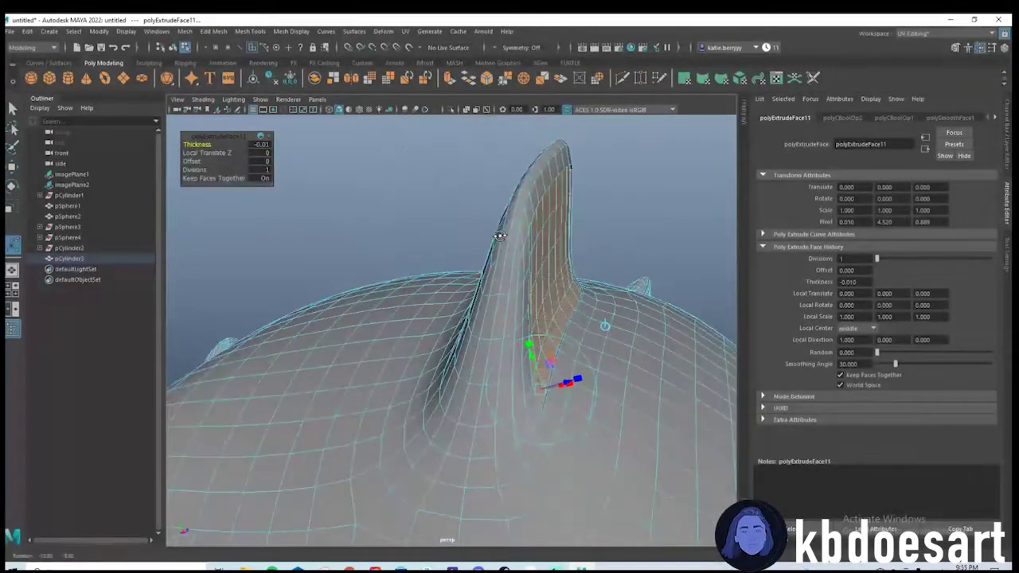
pyautogui.click(268, 146)
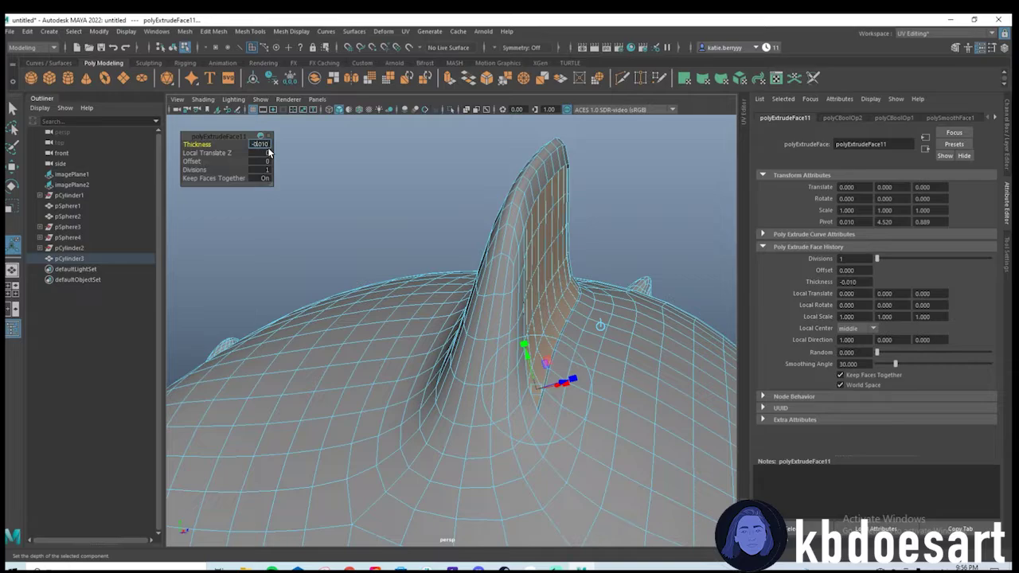
pyautogui.press('Return')
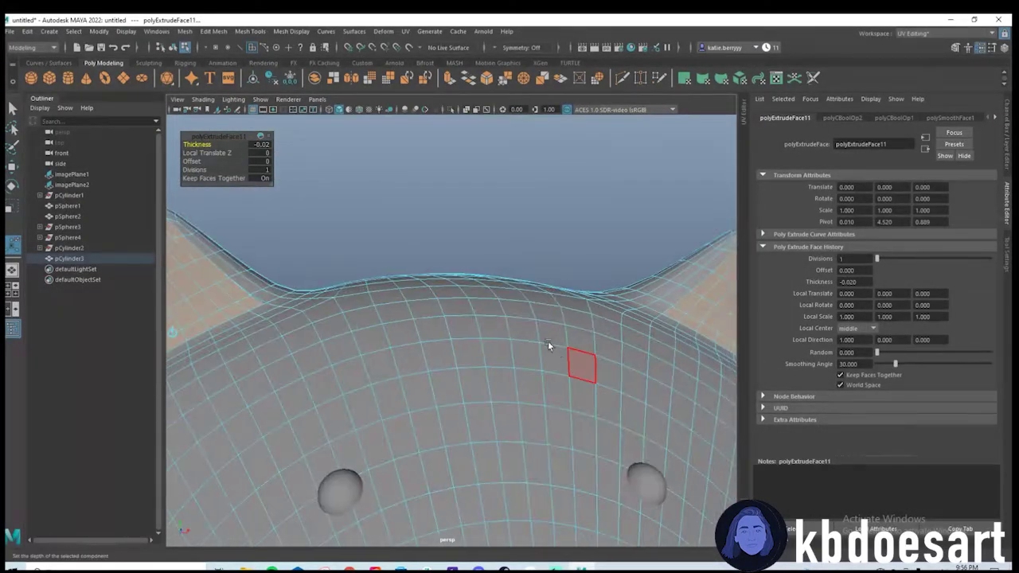
pyautogui.press('F8')
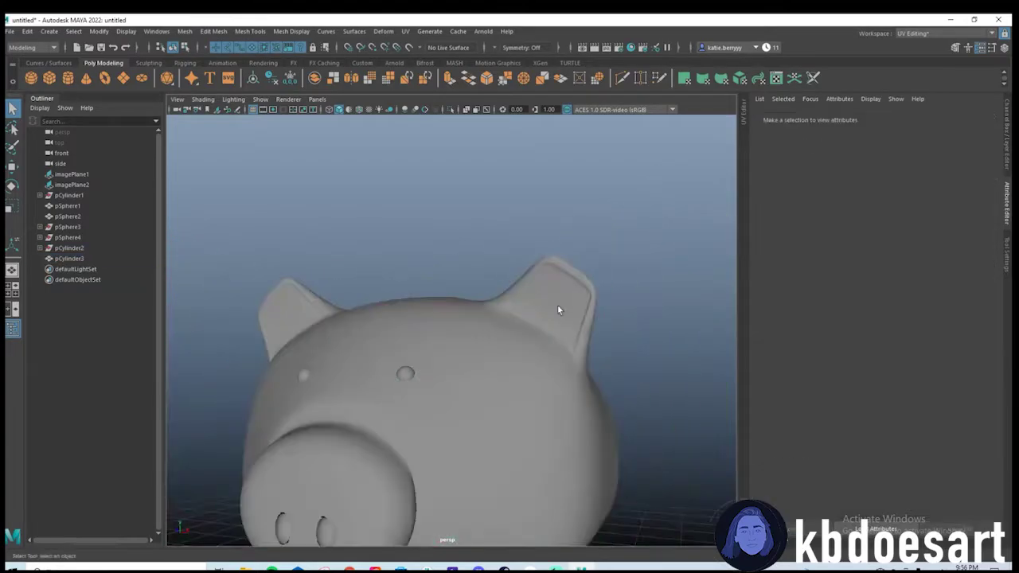
# Assign a new aiStandardSurface material to both eye spheres, pSphere1 and pSphere2, and set its base color to black.
pyautogui.moveTo(558, 304)
pyautogui.keyDown('alt'); pyautogui.mouseDown()
pyautogui.moveTo(584, 337)
pyautogui.moveTo(471, 357)
pyautogui.moveTo(484, 358)
pyautogui.moveTo(387, 345)
pyautogui.mouseUp(); pyautogui.keyUp('alt')
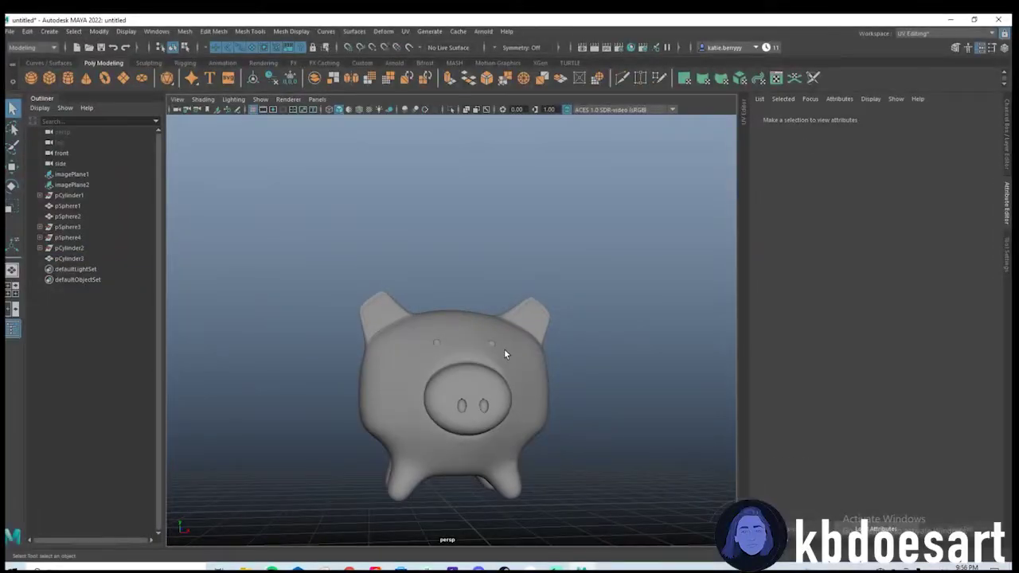
pyautogui.keyDown('alt'); pyautogui.moveTo(536, 359); pyautogui.dragTo(521, 363); pyautogui.keyUp('alt')
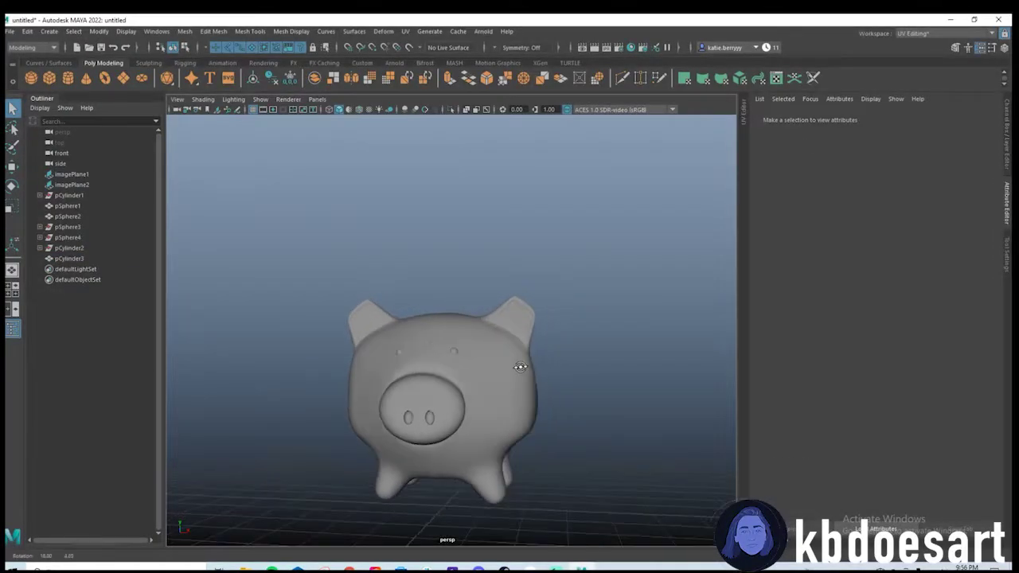
pyautogui.keyDown('alt'); pyautogui.moveTo(568, 321); pyautogui.dragTo(485, 388); pyautogui.keyUp('alt')
pyautogui.click(381, 388)
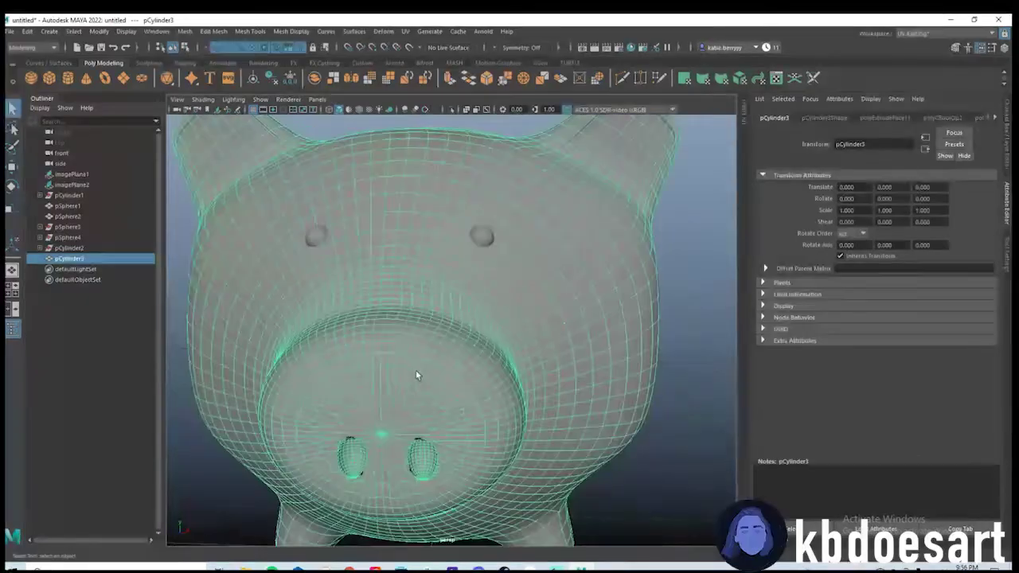
pyautogui.click(480, 235)
pyautogui.keyDown('shift'); pyautogui.click(321, 234); pyautogui.keyUp('shift')
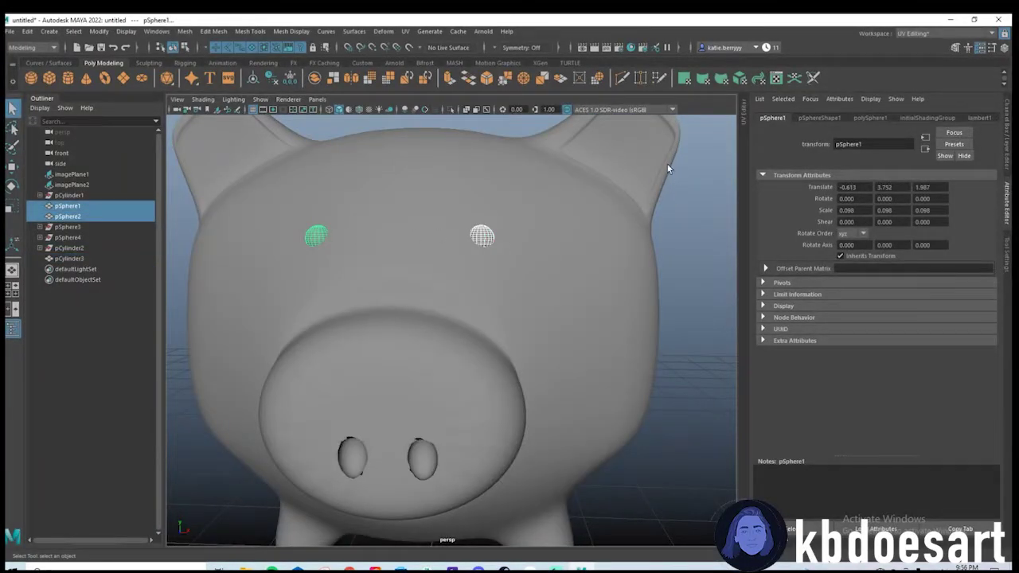
pyautogui.moveTo(667, 164); pyautogui.dragTo(637, 435, button='right')
pyautogui.click(368, 290)
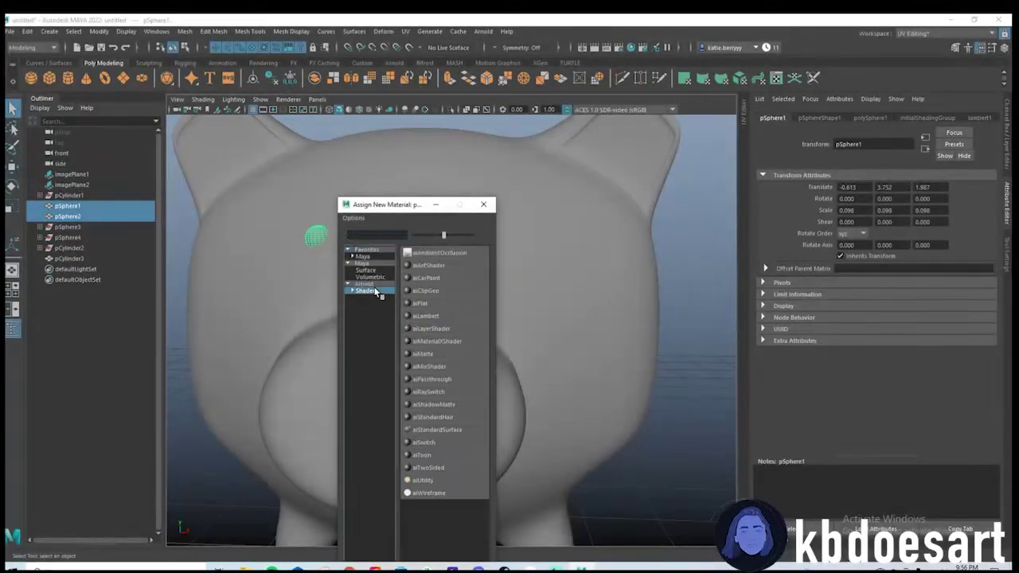
pyautogui.click(442, 430)
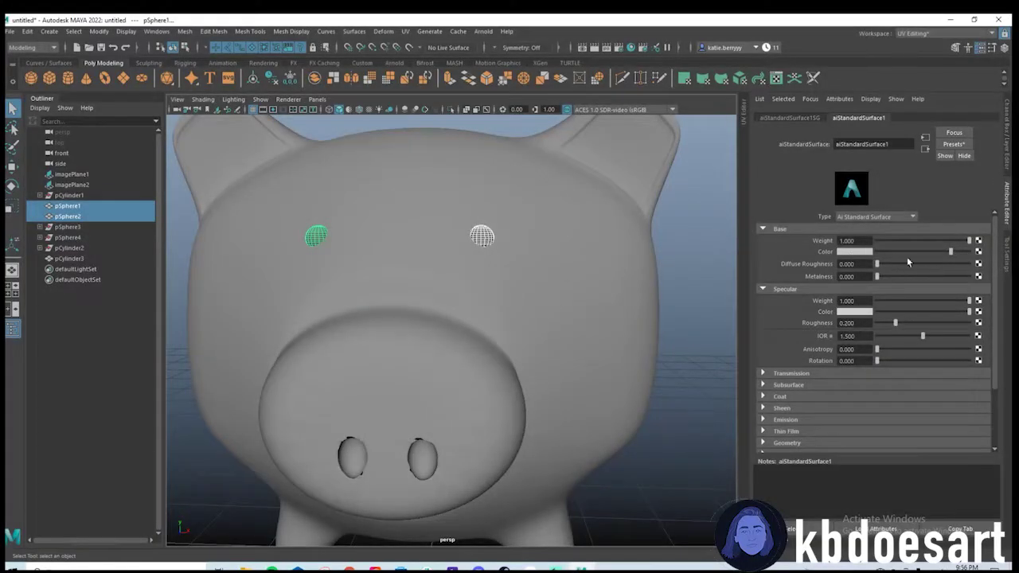
pyautogui.moveTo(908, 253); pyautogui.dragTo(763, 255)
# Assign a new aiStandardSurface material to the pig body and set its base color to pink, about hue 302.3, saturation 0.682 and value 0.8.
pyautogui.click(609, 257)
pyautogui.scroll(-5, 457, 234)
pyautogui.moveTo(521, 196); pyautogui.dragTo(523, 467, button='right')
pyautogui.click(368, 291)
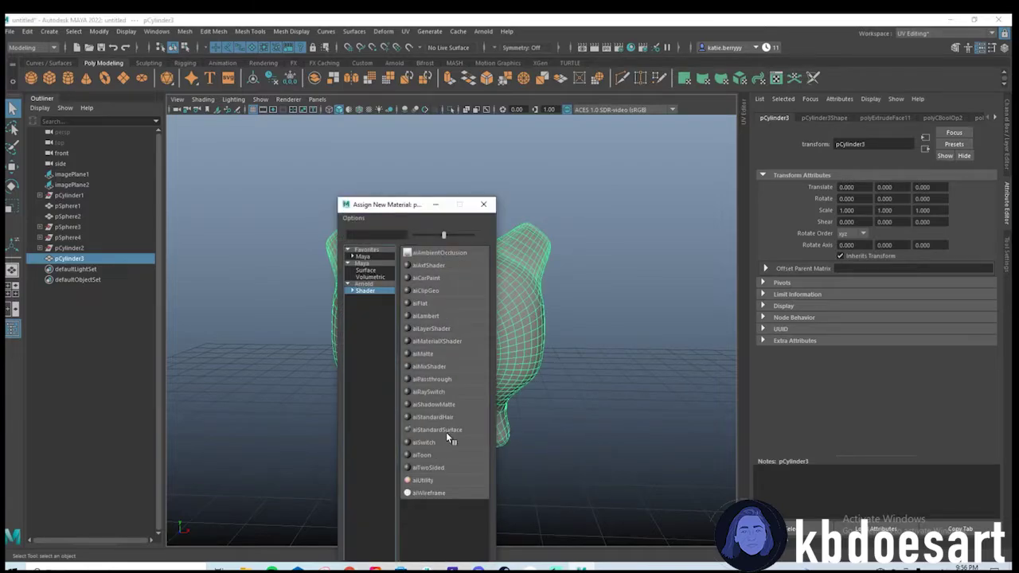
pyautogui.click(446, 433)
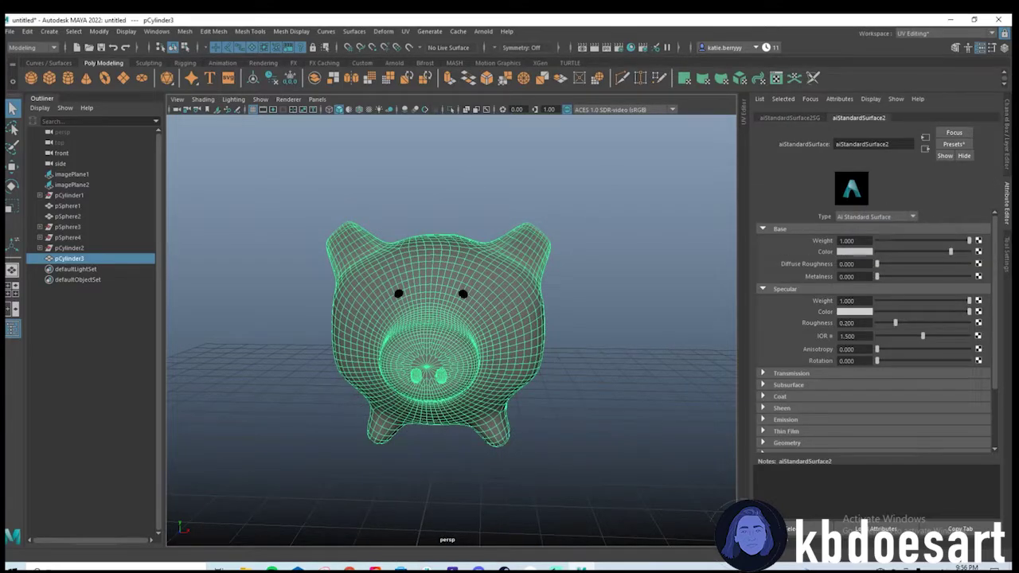
pyautogui.click(851, 256)
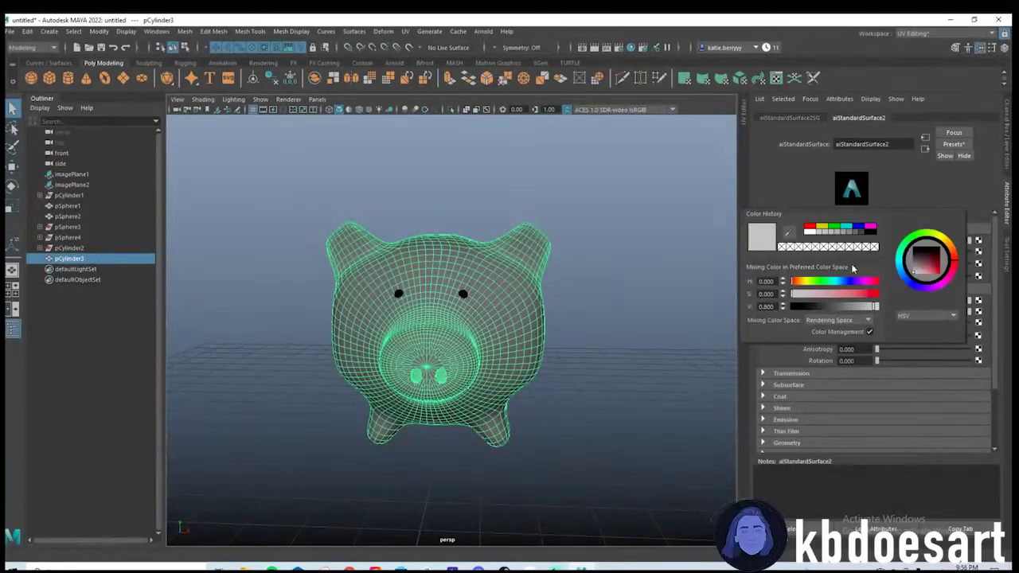
pyautogui.moveTo(858, 285); pyautogui.dragTo(852, 297)
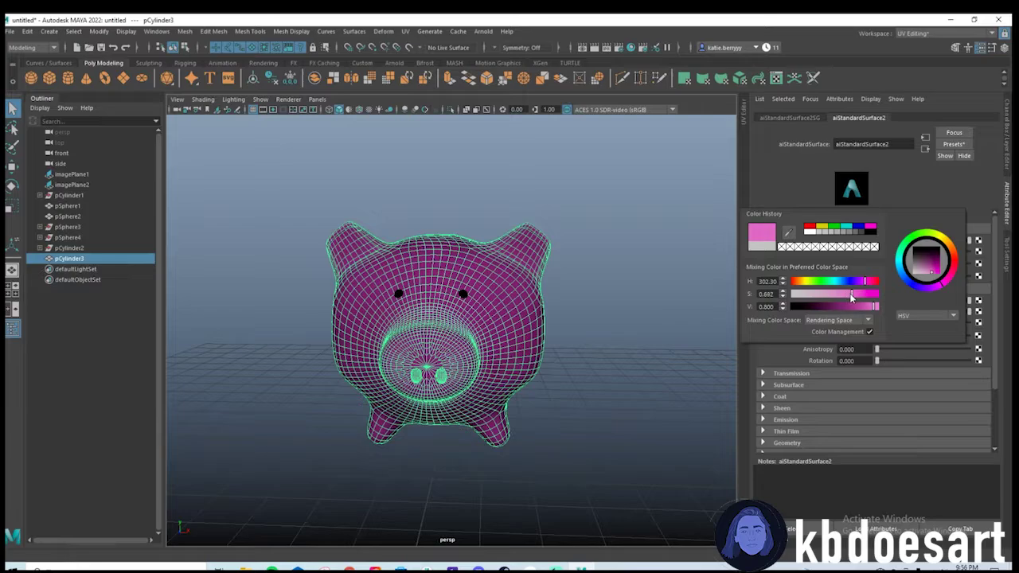
pyautogui.click(590, 205)
pyautogui.keyDown('alt'); pyautogui.moveTo(515, 285); pyautogui.dragTo(501, 274); pyautogui.keyUp('alt')
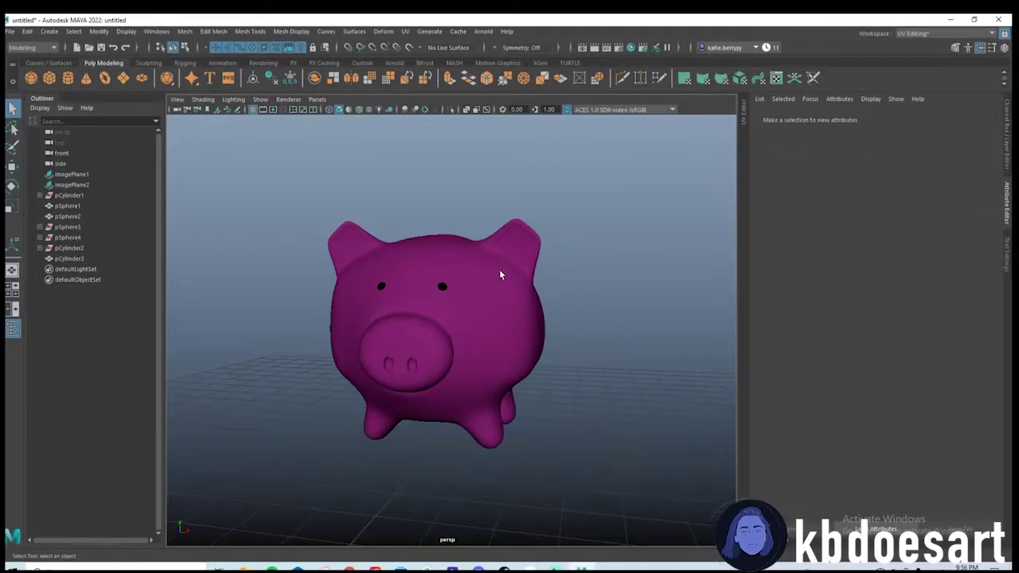
# Create a polygon plane beneath the pig and scale it uniformly to about 16.17 as a floor.
pyautogui.scroll(1, 578, 226)
pyautogui.click(124, 78)
pyautogui.press('r')
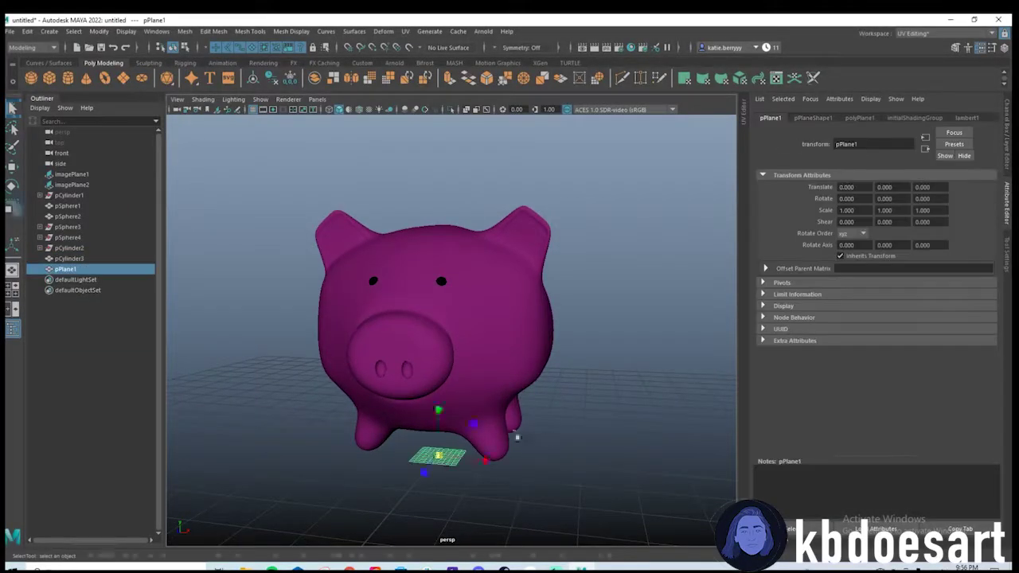
pyautogui.moveTo(438, 456); pyautogui.dragTo(916, 366)
# Assign a new aiStandardSurface material to the floor plane and map a Checker texture to its base color.
pyautogui.rightClick(709, 225)
pyautogui.click(706, 493)
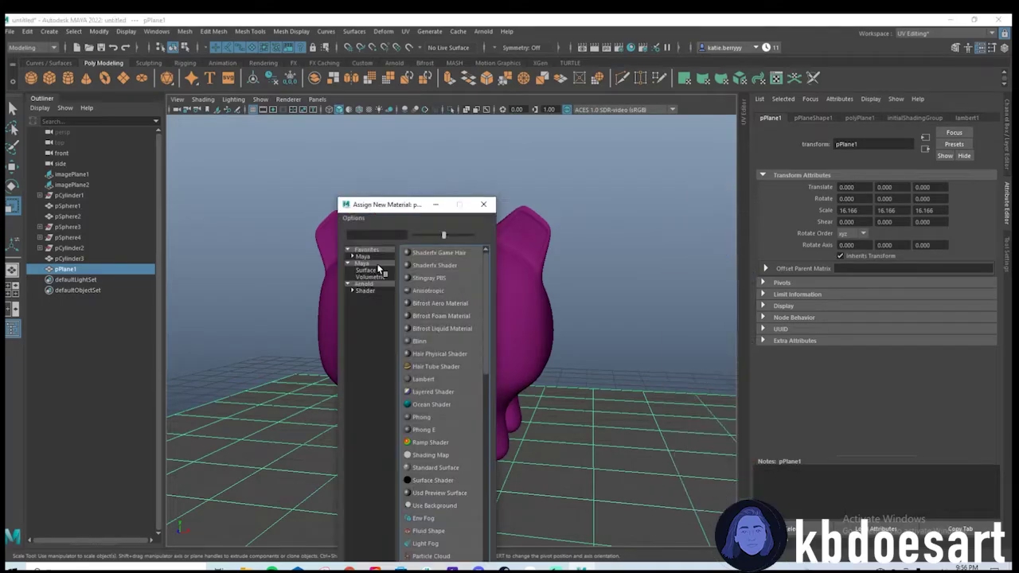
pyautogui.click(384, 292)
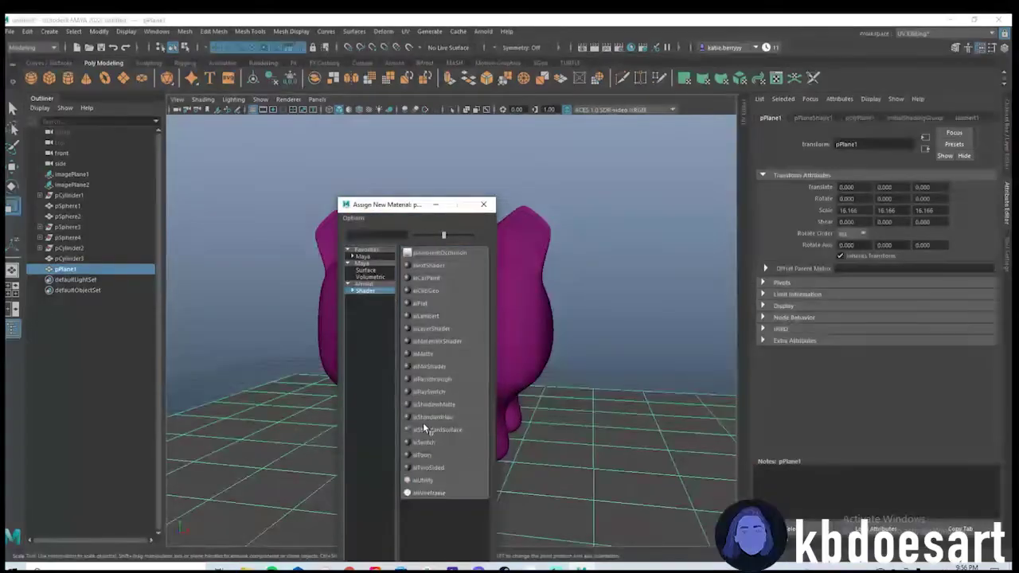
pyautogui.click(439, 431)
pyautogui.click(978, 252)
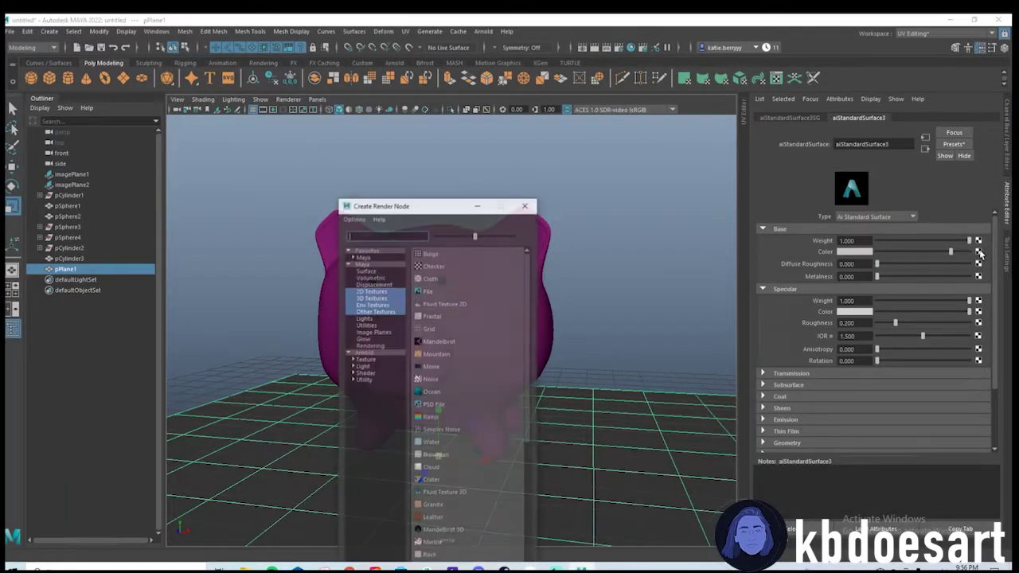
pyautogui.click(458, 268)
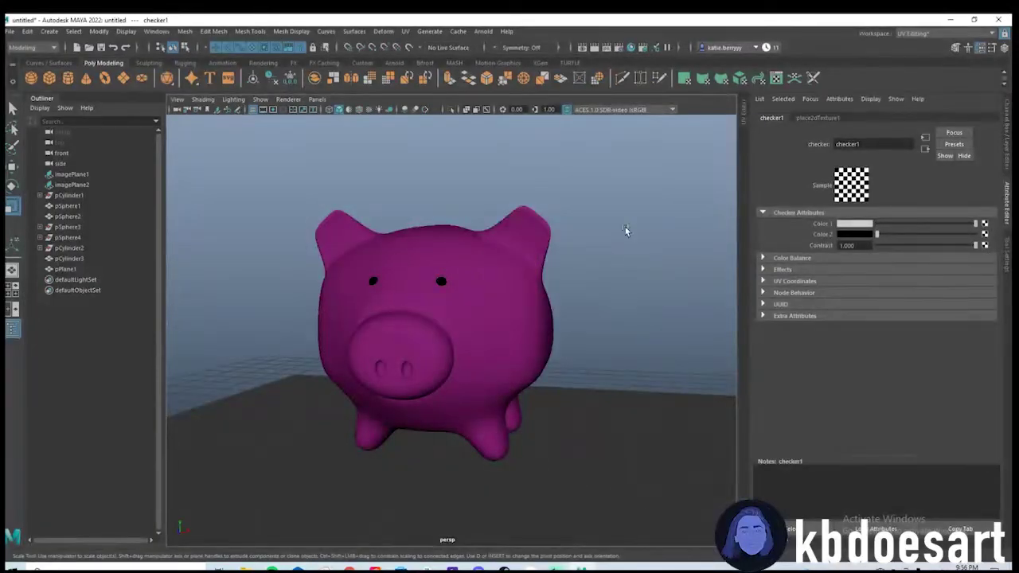
# Add an Arnold skydome light and enlarge the floor plane uniformly to a scale of about 26.76.
pyautogui.click(395, 63)
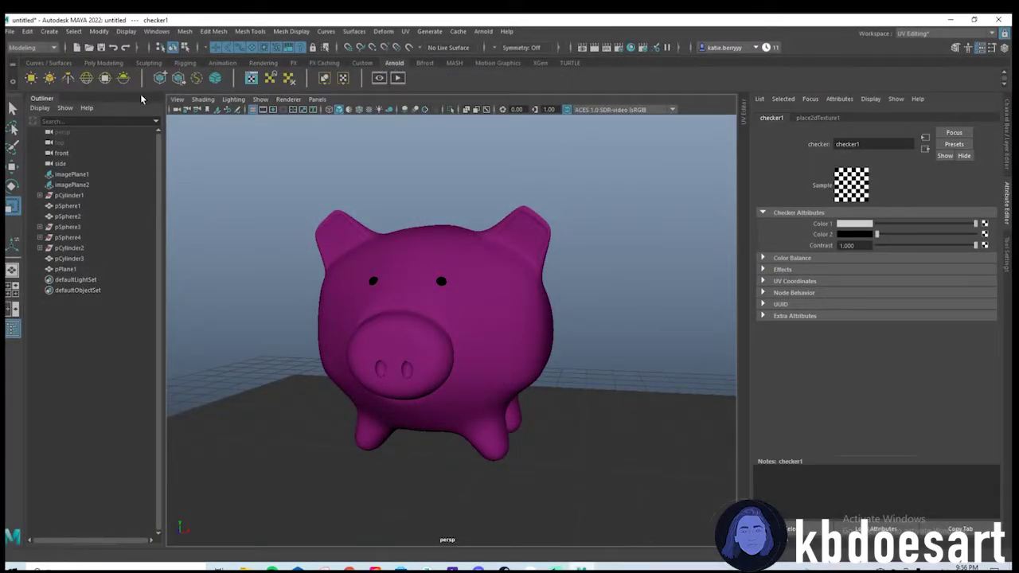
pyautogui.click(87, 79)
pyautogui.scroll(-4, 546, 356)
pyautogui.click(548, 446)
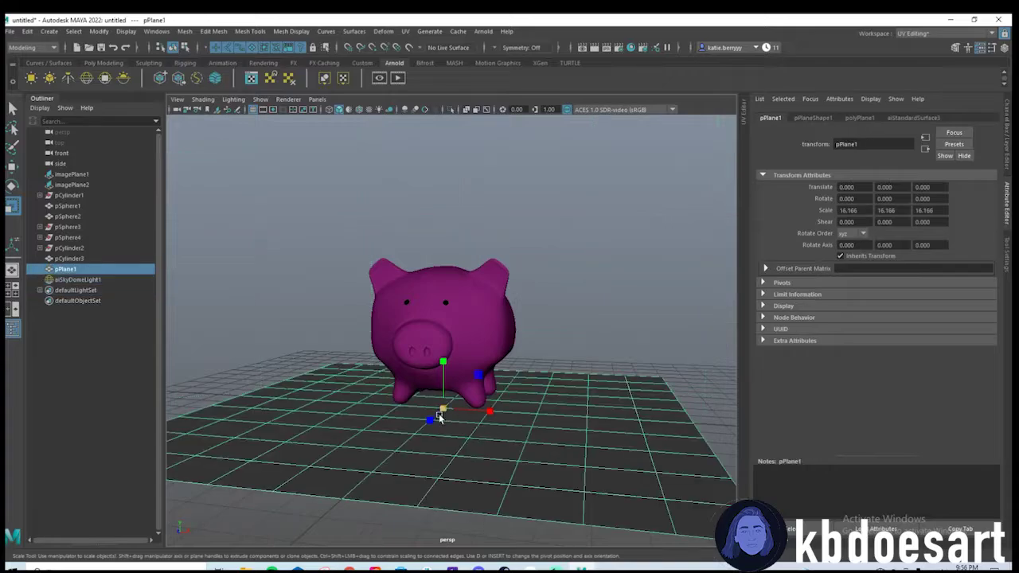
pyautogui.moveTo(443, 409); pyautogui.dragTo(653, 384)
pyautogui.press('q')
# Save the scene as a Maya ASCII file named piggybank in the Downloads folder.
pyautogui.hotkey('ctrl', 's')
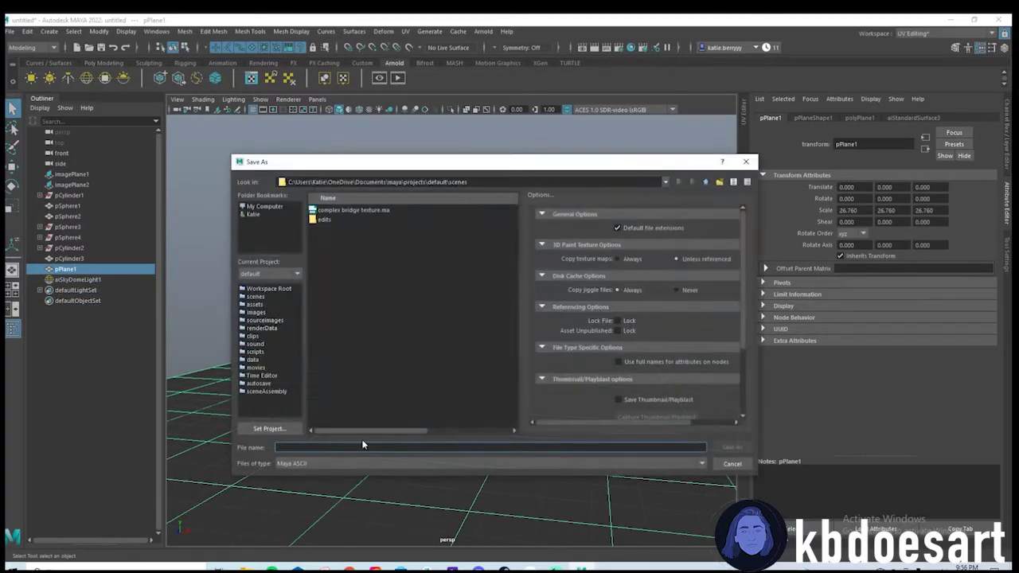
pyautogui.write('piggybank')
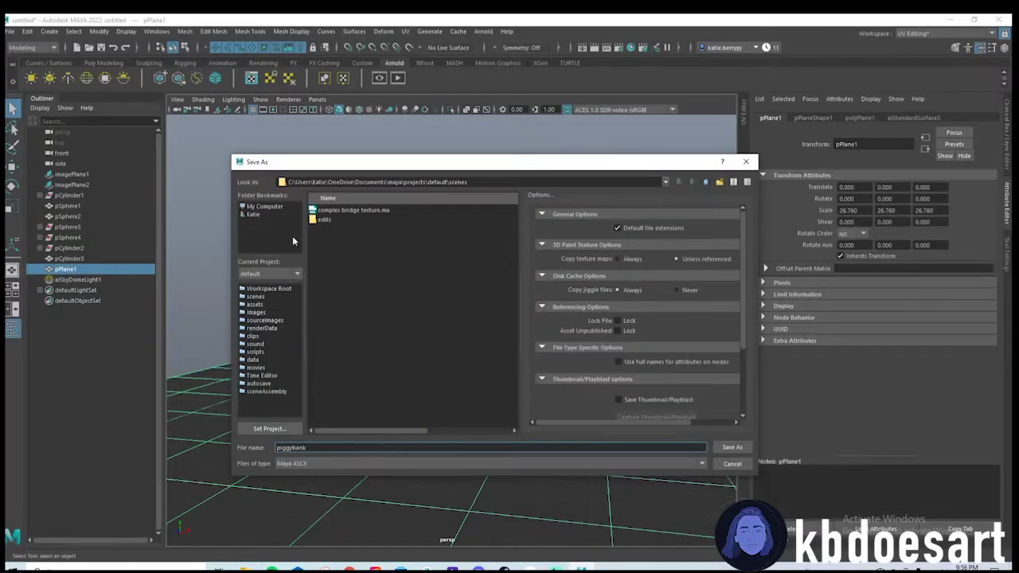
pyautogui.click(258, 208)
pyautogui.click(254, 215)
pyautogui.doubleClick(334, 277)
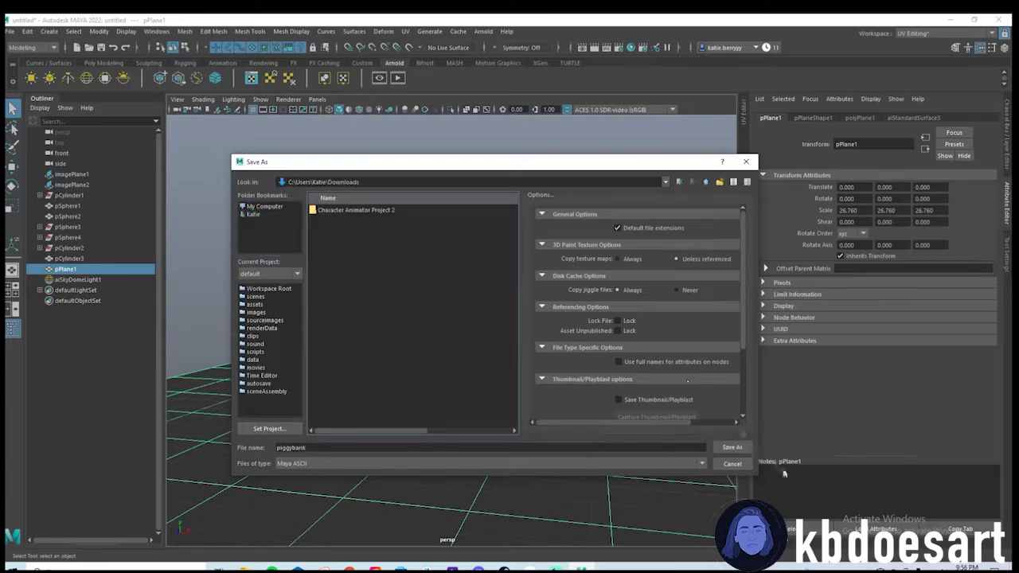
pyautogui.click(742, 447)
# Render the perspective view with Arnold and move the render window aside to uncover part of the viewport.
pyautogui.click(483, 33)
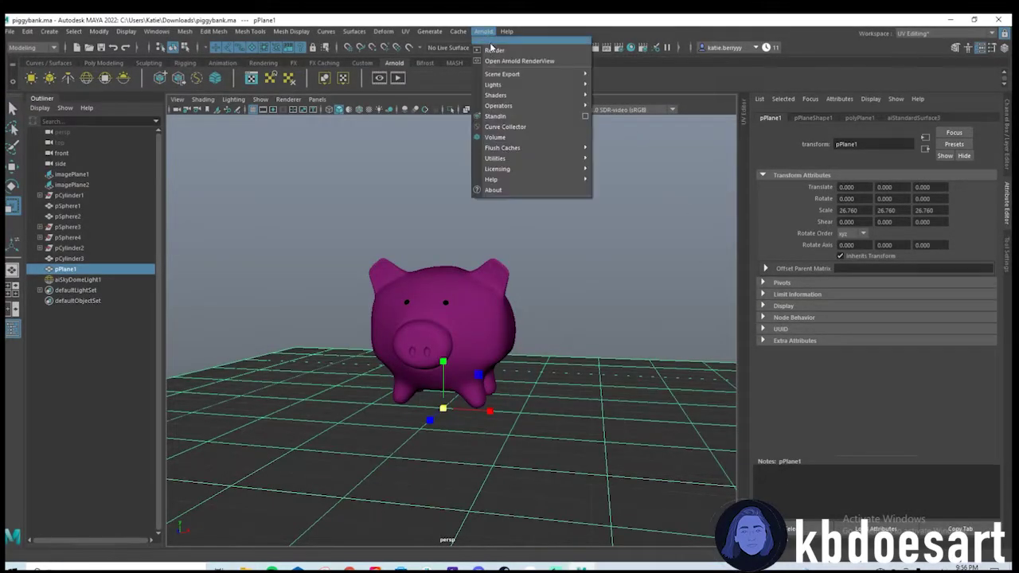
pyautogui.click(493, 49)
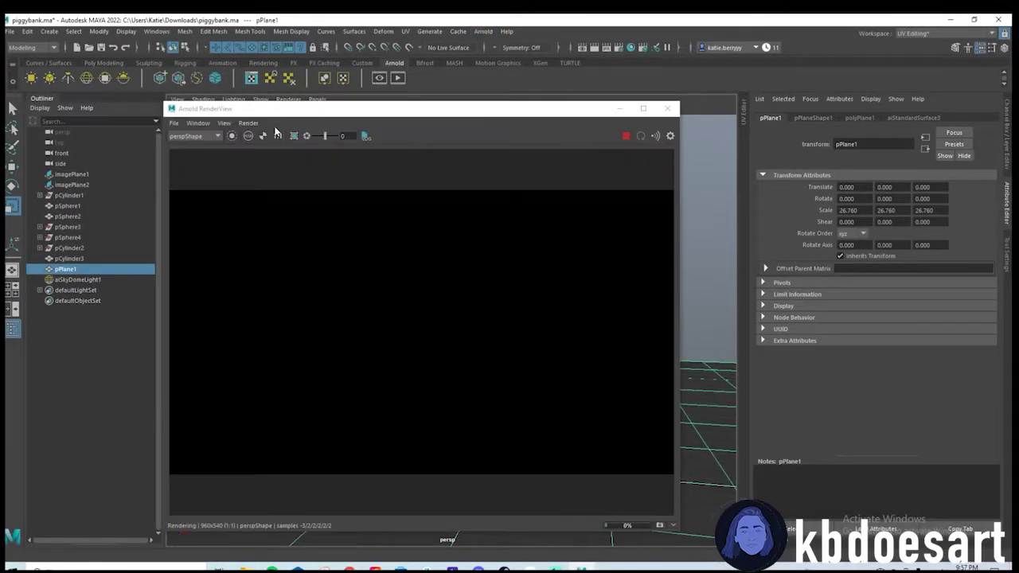
pyautogui.moveTo(473, 110); pyautogui.dragTo(342, 161)
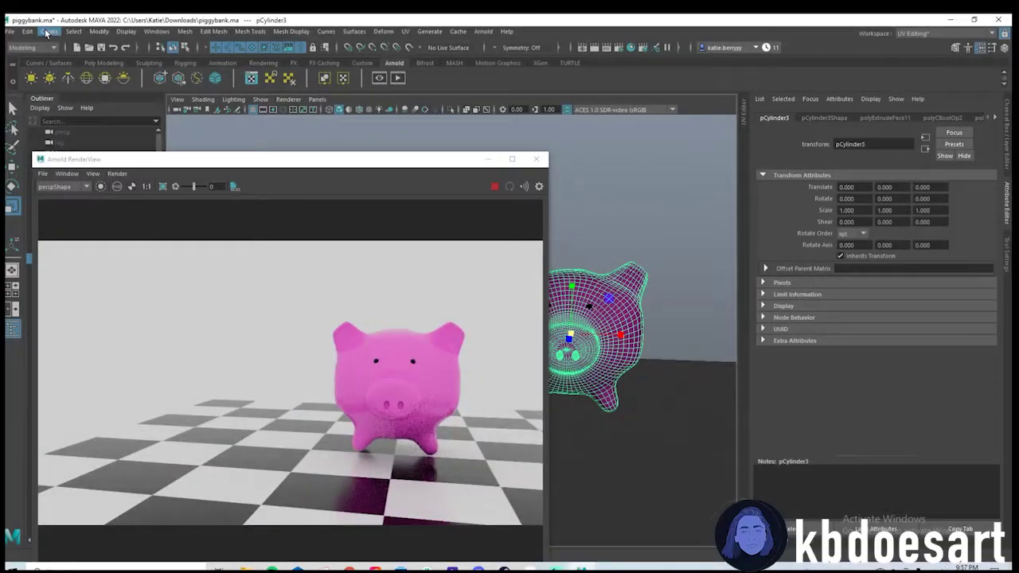
# Delete the construction history of the pig body.
pyautogui.click(27, 31)
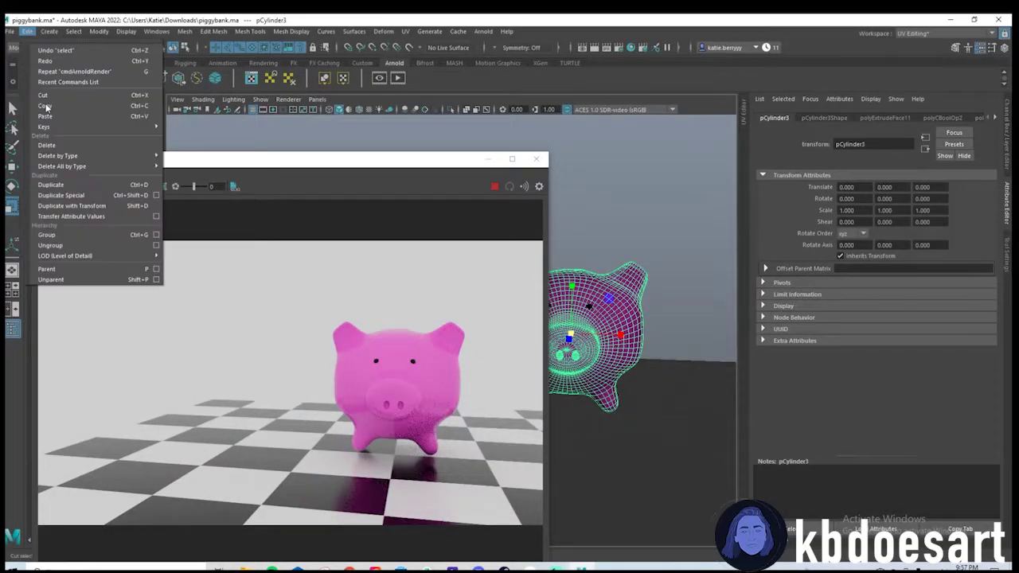
pyautogui.moveTo(57, 156)
pyautogui.click(191, 164)
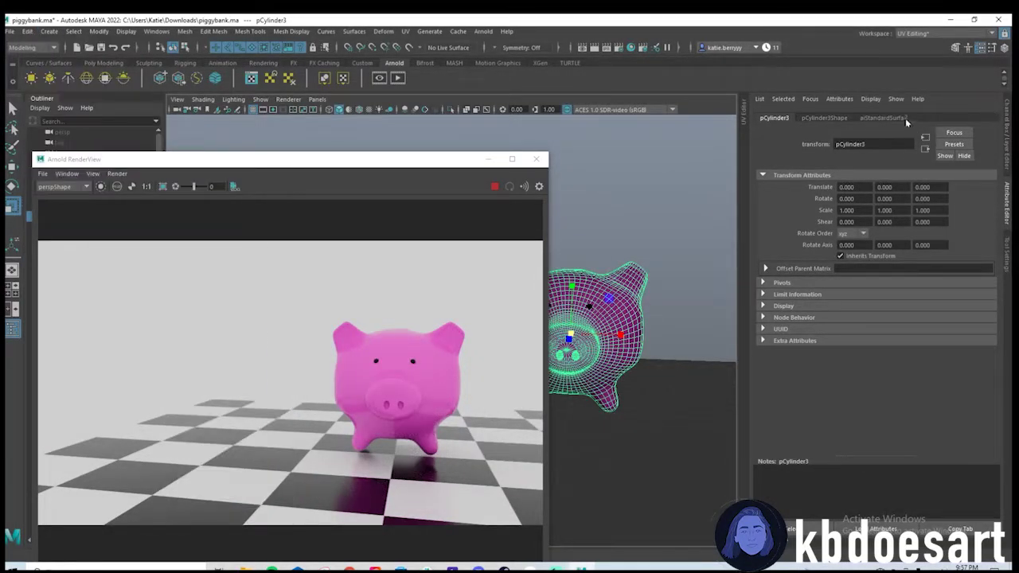
# Lighten the pig body's aiStandardSurface2 base color by lowering its saturation to about 0.46.
pyautogui.click(905, 118)
pyautogui.click(852, 251)
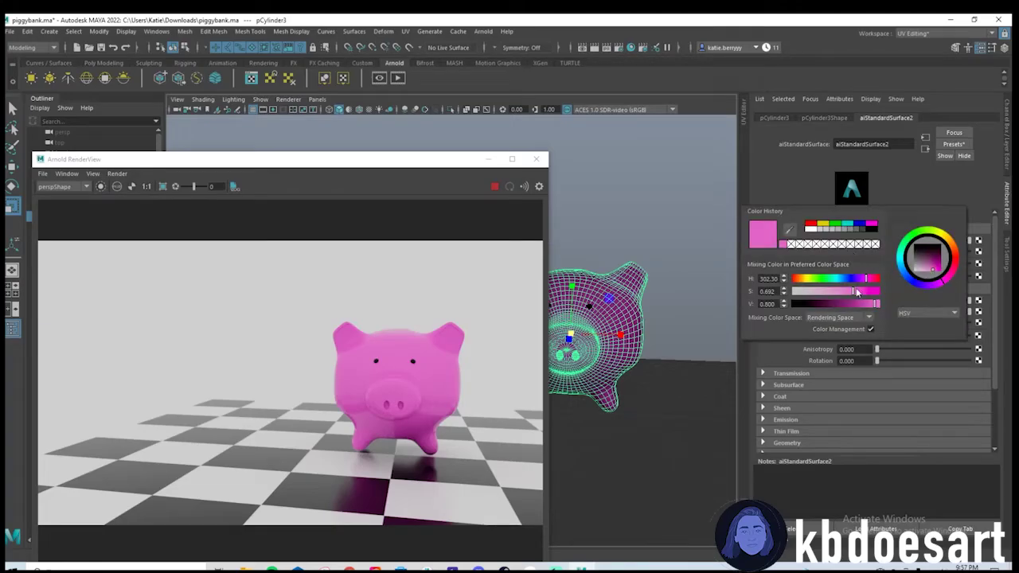
pyautogui.moveTo(858, 294); pyautogui.dragTo(830, 295)
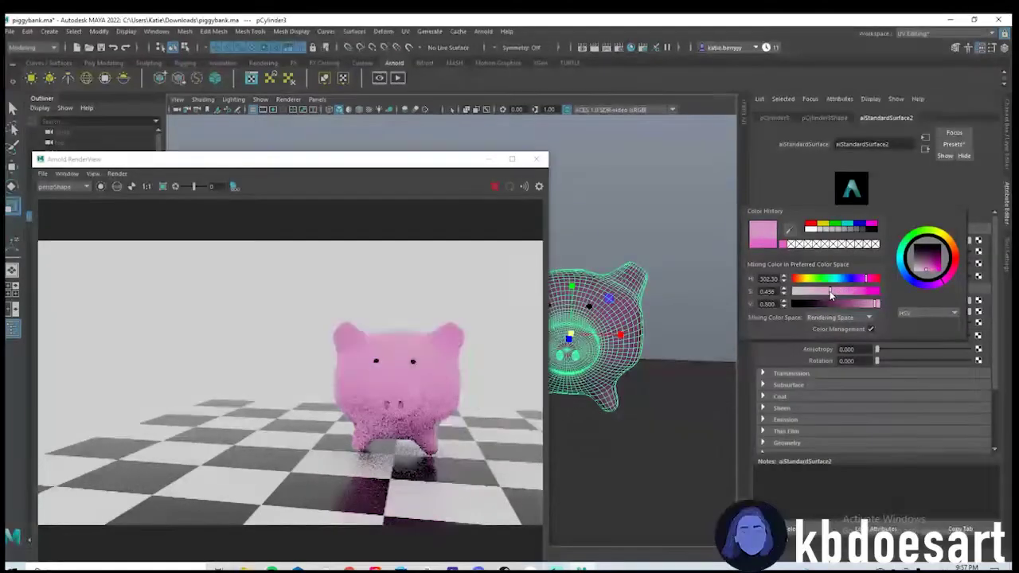
# Examine the live Arnold render of the pig and checkered floor from the side and from higher angles.
pyautogui.keyDown('alt'); pyautogui.moveTo(681, 350); pyautogui.dragTo(625, 365); pyautogui.keyUp('alt')
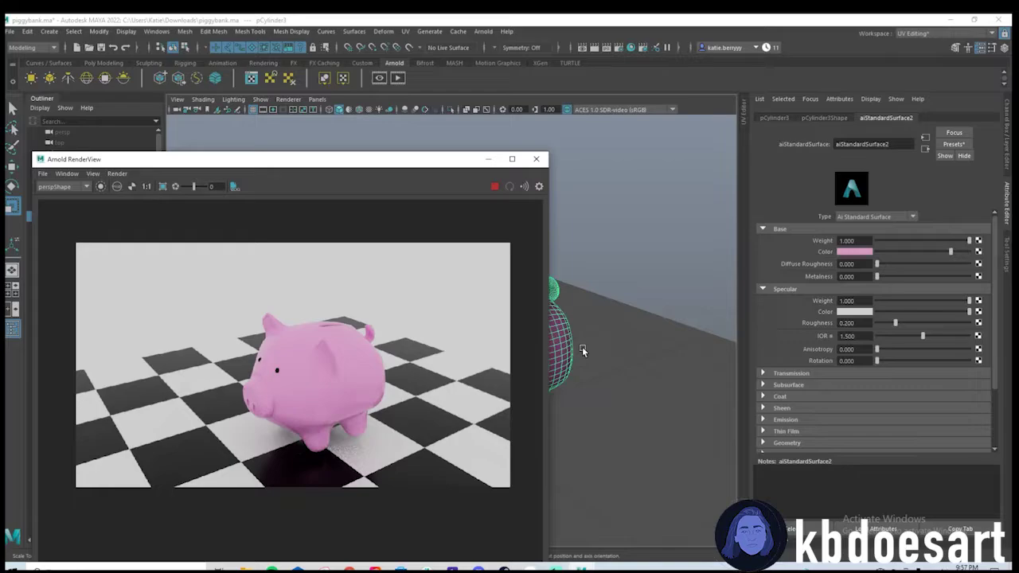
pyautogui.keyDown('alt'); pyautogui.moveTo(583, 348); pyautogui.dragTo(660, 404, button='right'); pyautogui.keyUp('alt')
pyautogui.keyDown('alt'); pyautogui.moveTo(659, 404); pyautogui.dragTo(683, 391); pyautogui.keyUp('alt')
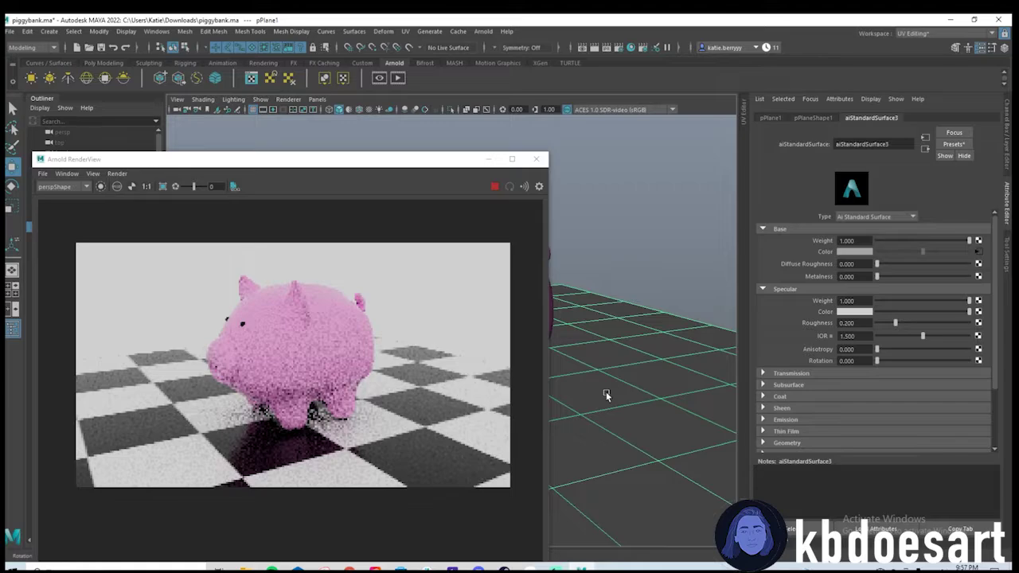
pyautogui.keyDown('alt'); pyautogui.moveTo(606, 392); pyautogui.dragTo(623, 415); pyautogui.keyUp('alt')
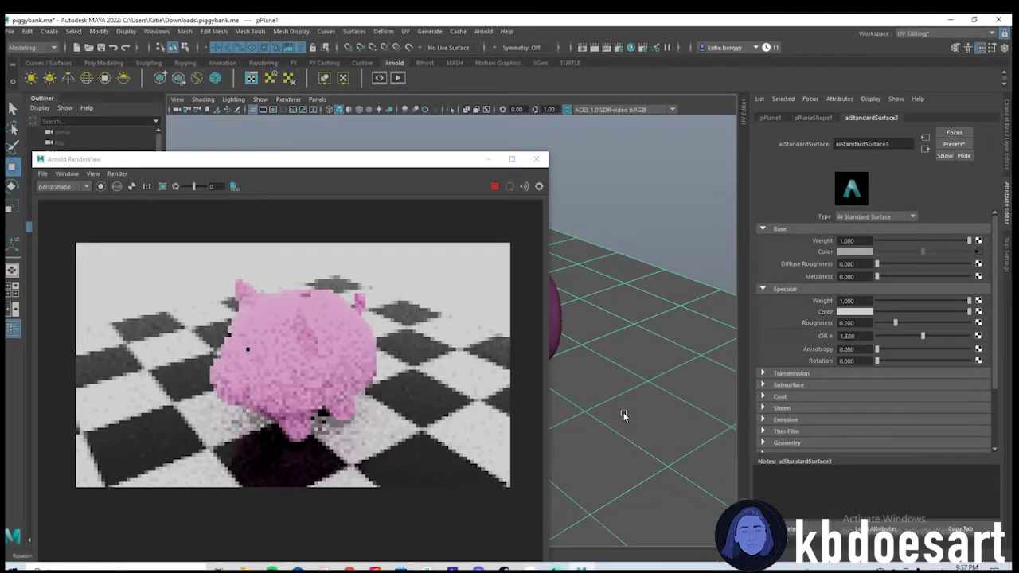